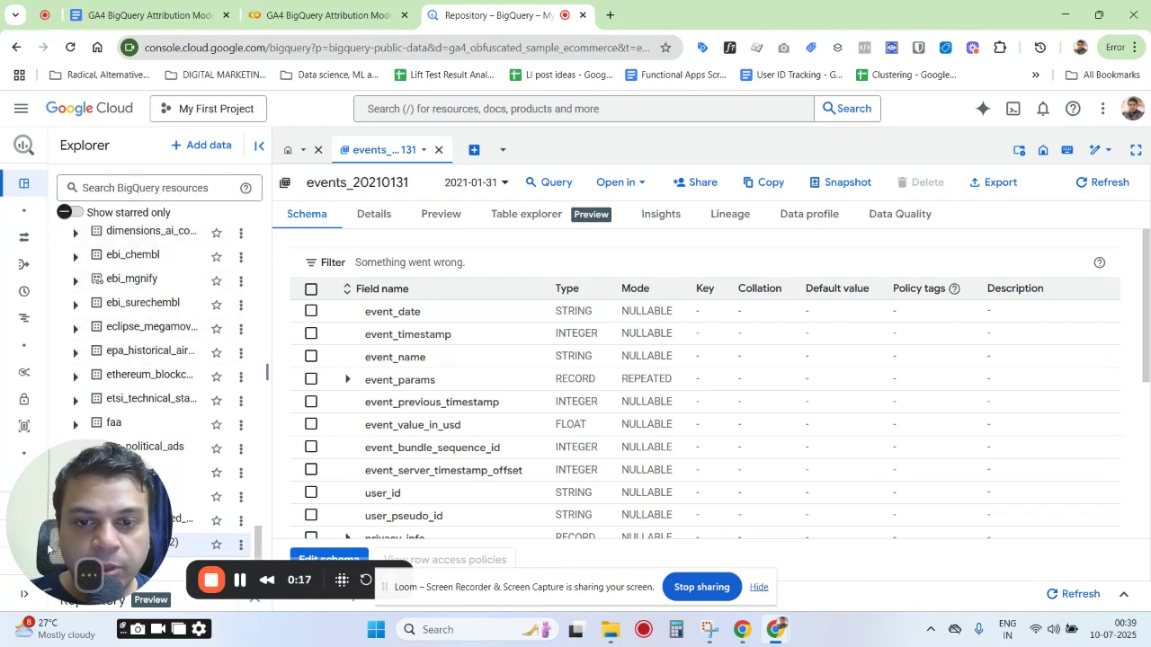
{"action": "left_click_drag", "start_coordinate": [47, 548], "coordinate": [299, 548]}
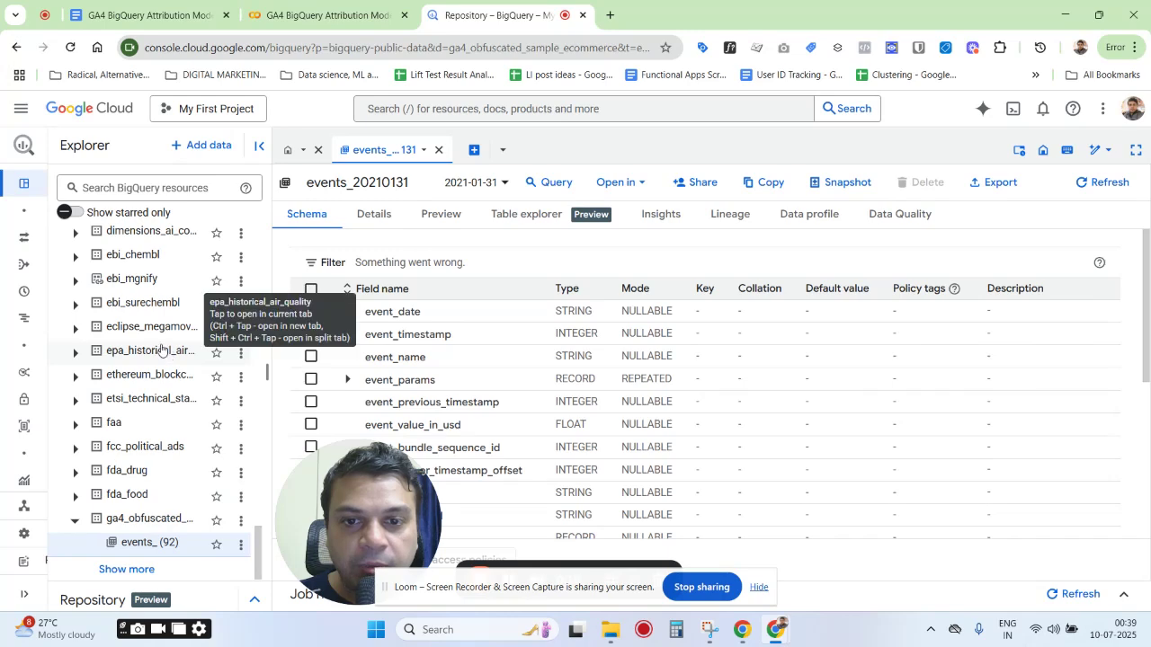
{"action": "scroll", "coordinate": [151, 382], "scroll_direction": "up", "scroll_amount": 1}
{"action": "scroll", "coordinate": [134, 432], "scroll_direction": "down", "scroll_amount": 1}
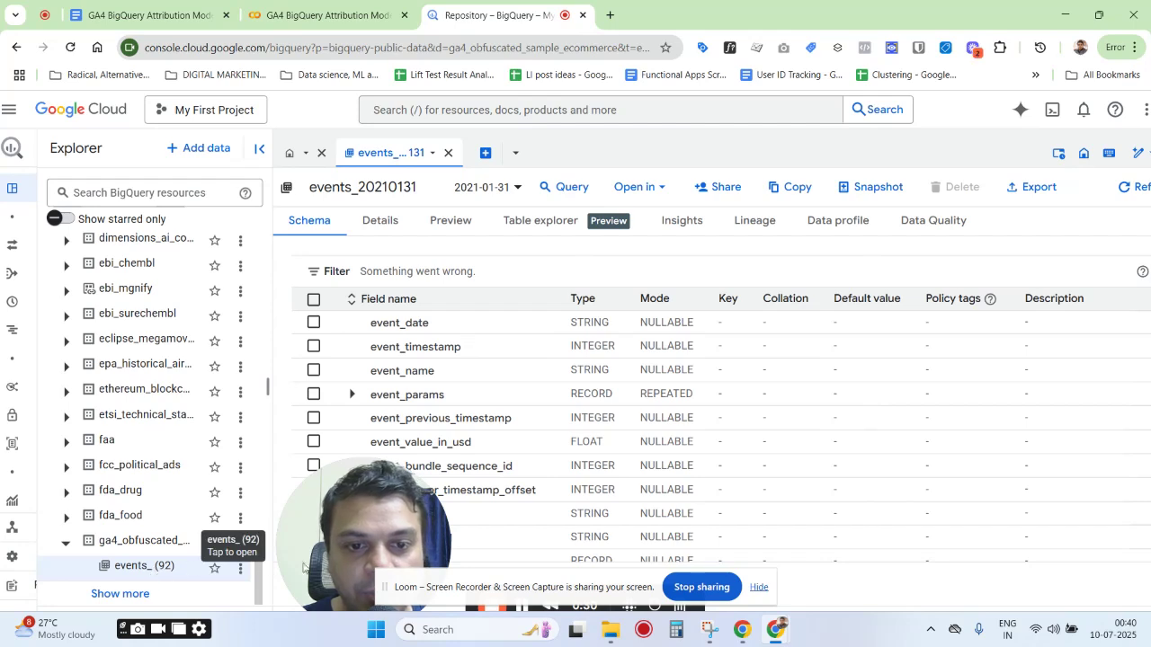
{"action": "left_click_drag", "start_coordinate": [483, 599], "coordinate": [807, 582]}
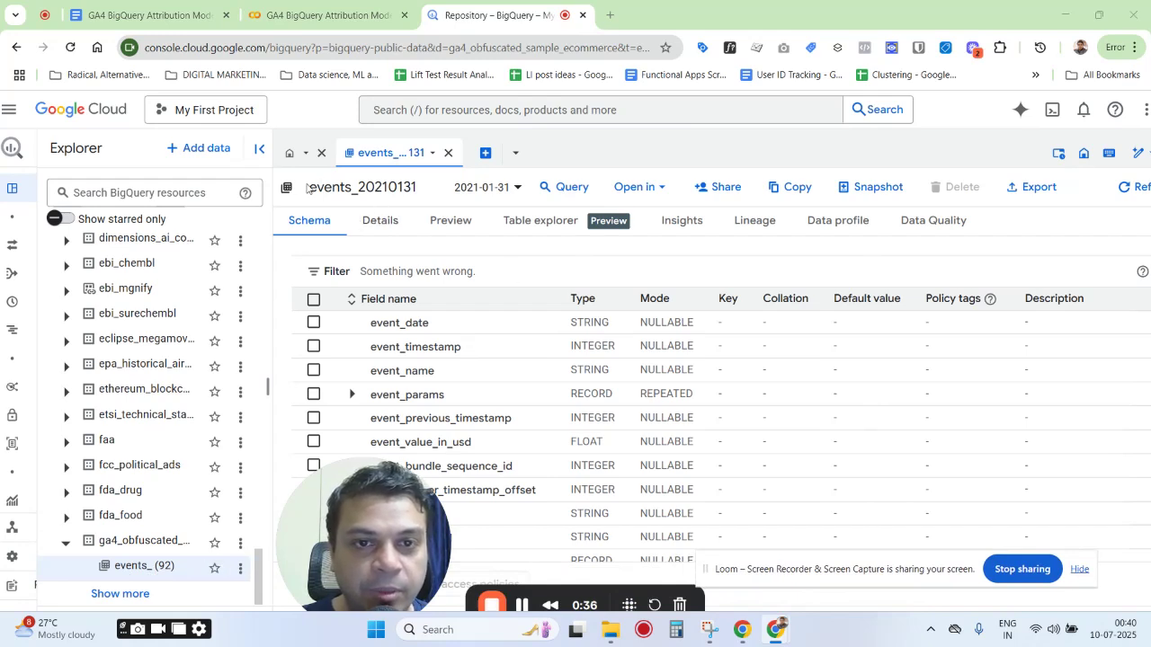
{"action": "left_click_drag", "start_coordinate": [307, 187], "coordinate": [430, 190]}
{"action": "left_click", "coordinate": [428, 191]}
{"action": "left_click_drag", "start_coordinate": [310, 187], "coordinate": [430, 191]}
{"action": "left_click", "coordinate": [431, 194]}
{"action": "left_click", "coordinate": [352, 185]}
{"action": "left_click", "coordinate": [430, 193]}
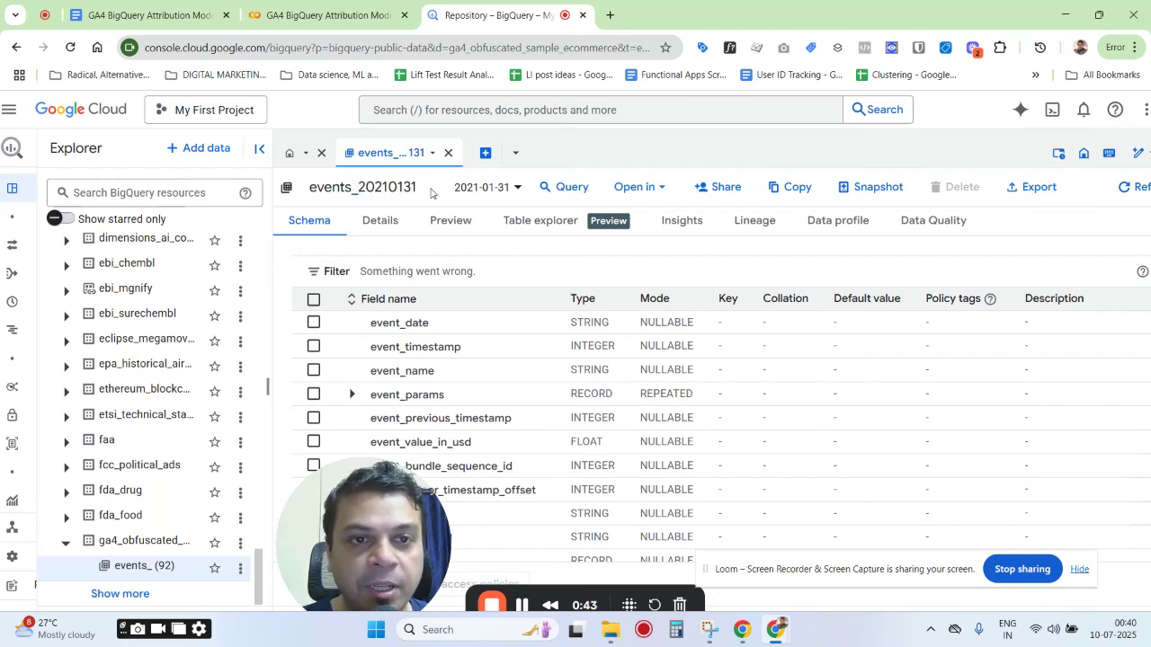
Step: Browse the daily dates available for the events table in 2021, down to 01-01
{"action": "left_click", "coordinate": [511, 187]}
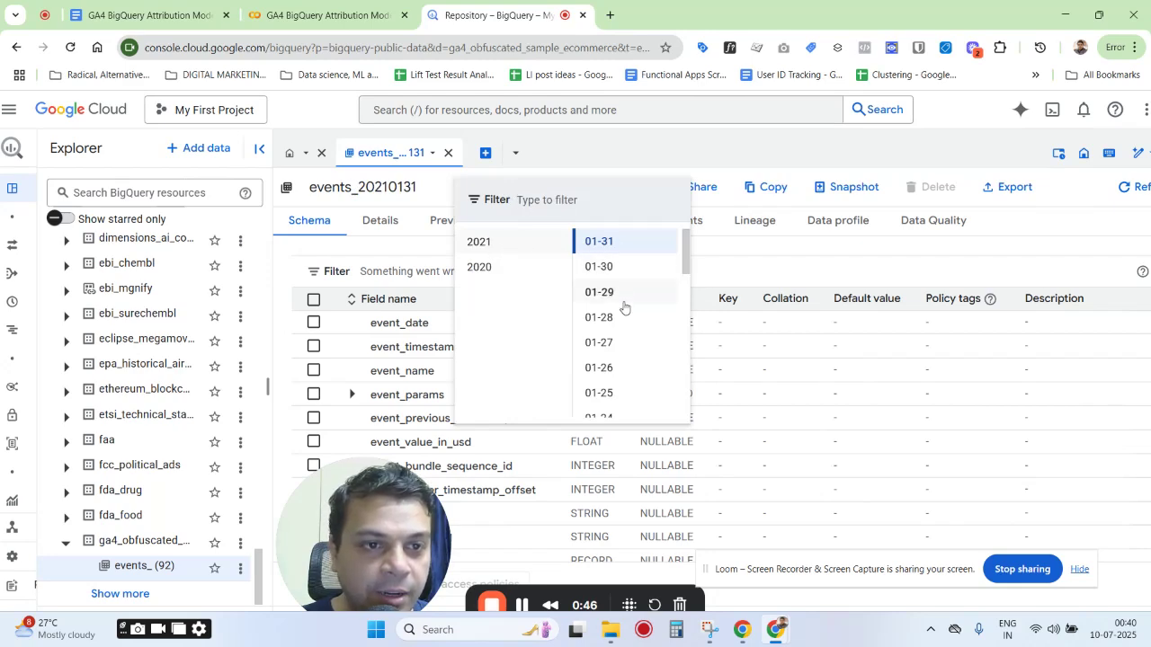
{"action": "scroll", "coordinate": [631, 386], "scroll_direction": "down", "scroll_amount": 10}
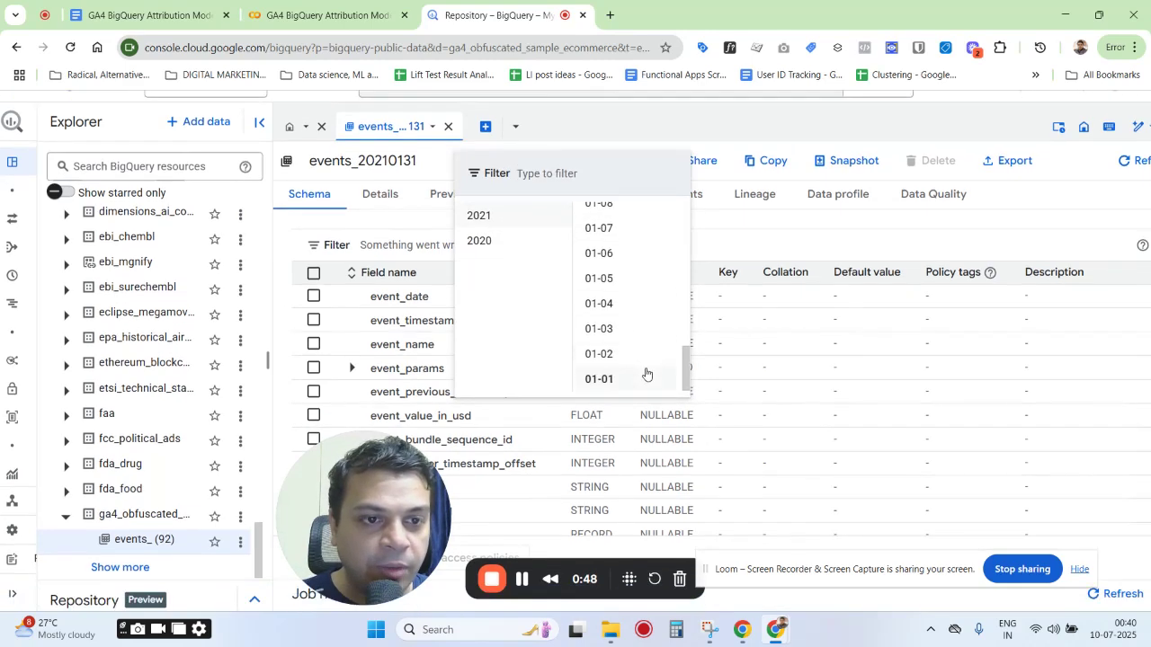
{"action": "scroll", "coordinate": [646, 374], "scroll_direction": "up", "scroll_amount": 12}
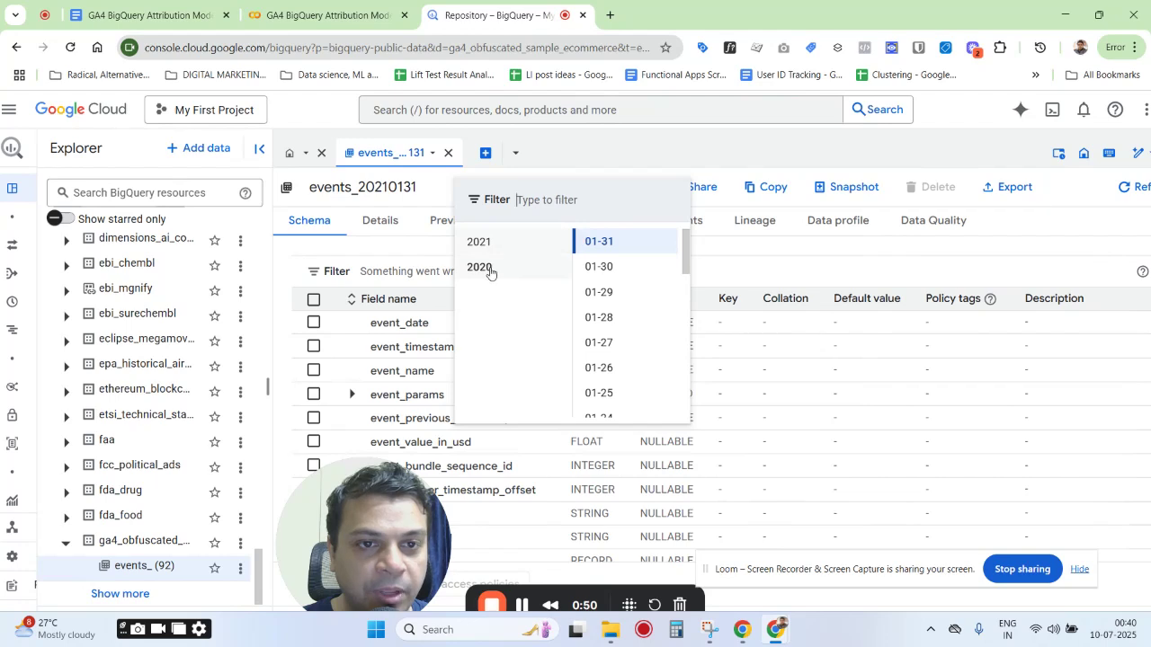
{"action": "left_click", "coordinate": [505, 245]}
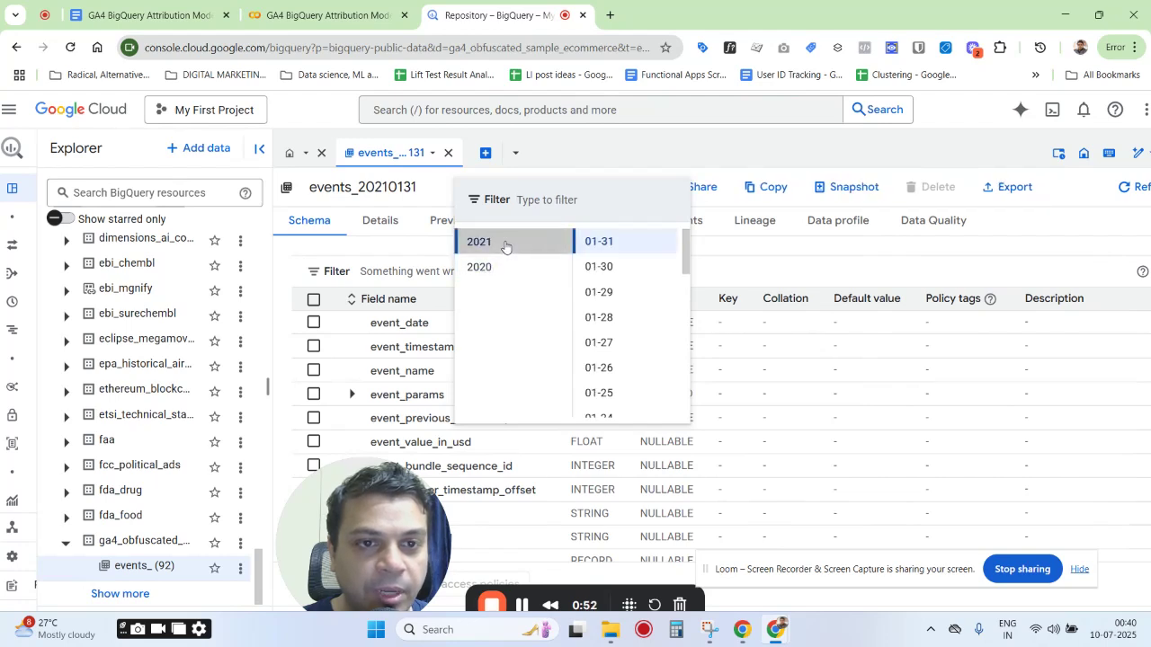
{"action": "left_click", "coordinate": [563, 151]}
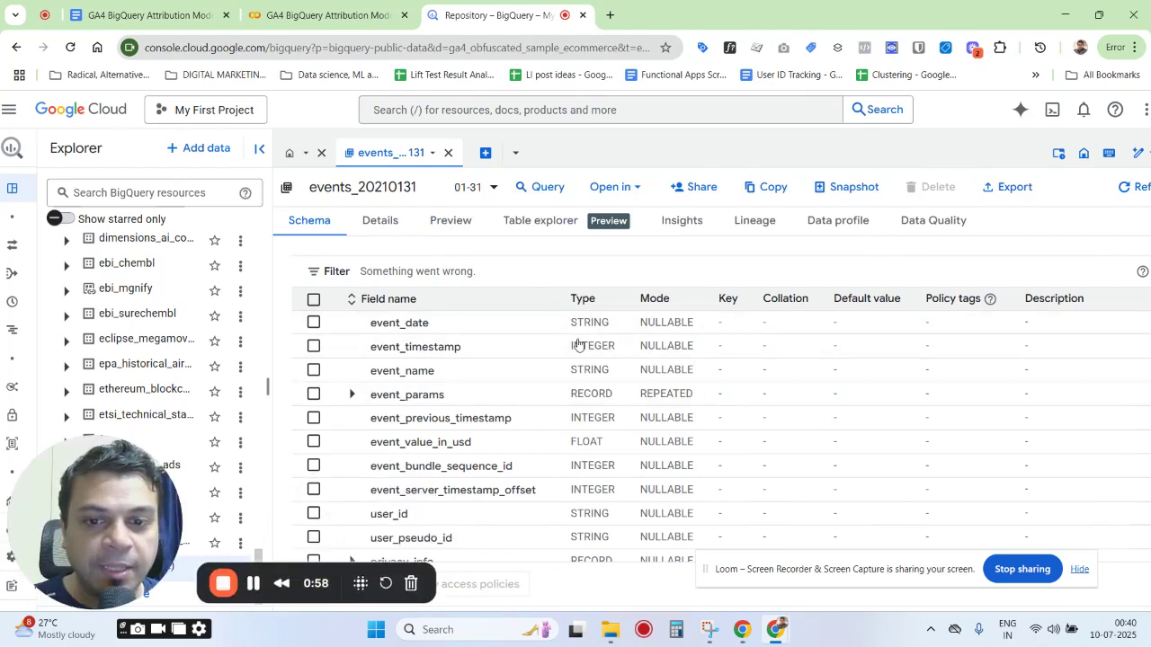
Step: Look through the schema fields of the events table dated 2021-01-31
{"action": "left_click_drag", "start_coordinate": [367, 186], "coordinate": [420, 186]}
{"action": "left_click", "coordinate": [420, 186]}
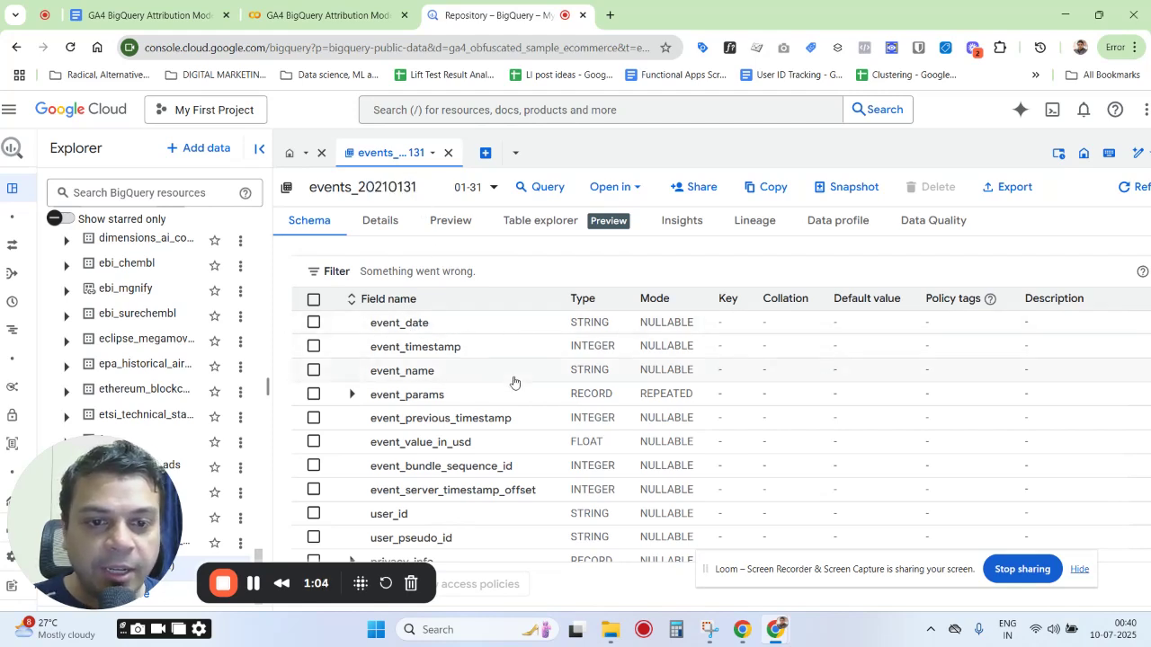
{"action": "scroll", "coordinate": [507, 369], "scroll_direction": "down", "scroll_amount": 4}
{"action": "scroll", "coordinate": [503, 356], "scroll_direction": "up", "scroll_amount": 5}
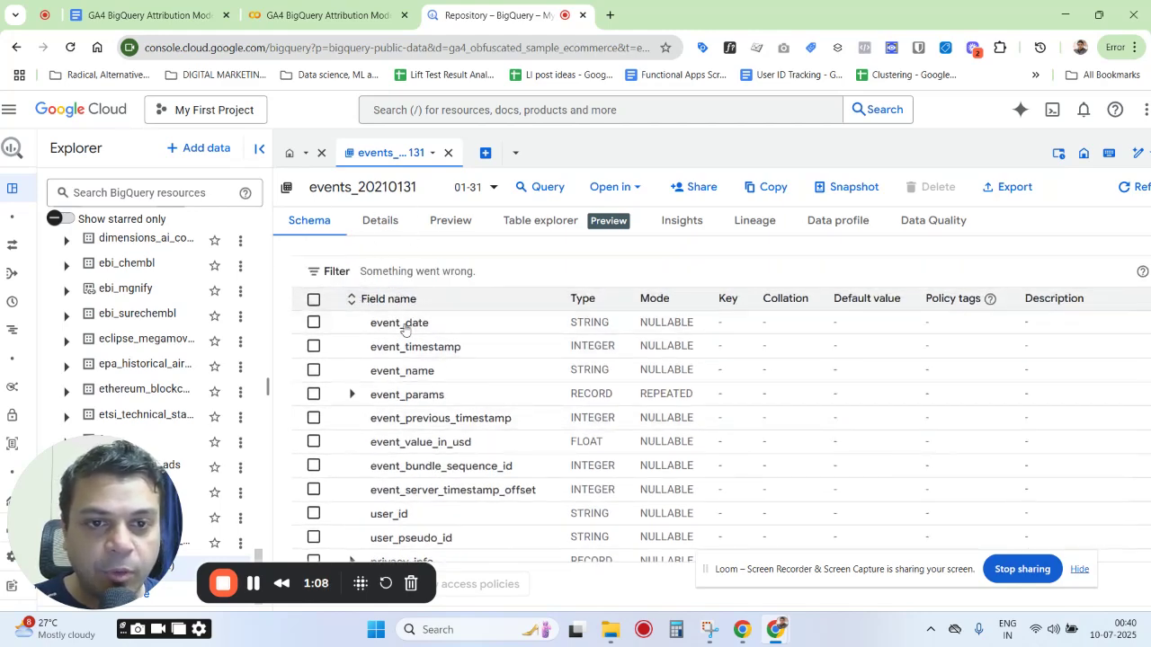
{"action": "scroll", "coordinate": [453, 404], "scroll_direction": "down", "scroll_amount": 4}
{"action": "scroll", "coordinate": [453, 403], "scroll_direction": "up", "scroll_amount": 5}
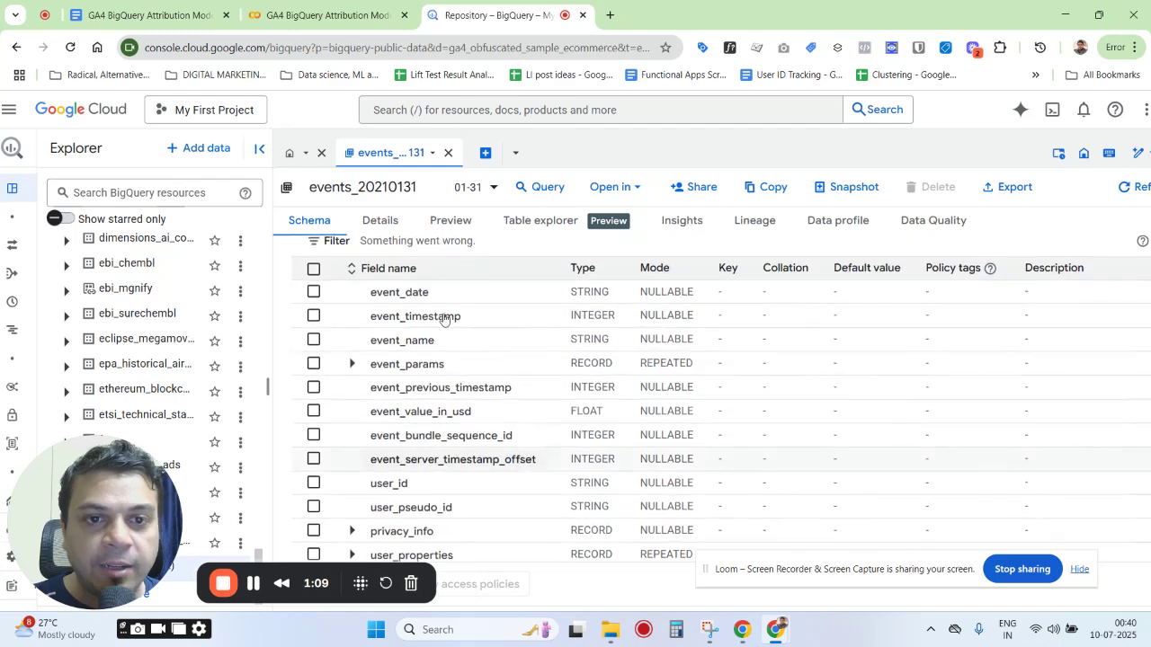
Step: Switch the events table to the 01-30 date and look through its schema fields
{"action": "left_click", "coordinate": [488, 193]}
{"action": "left_click", "coordinate": [621, 278]}
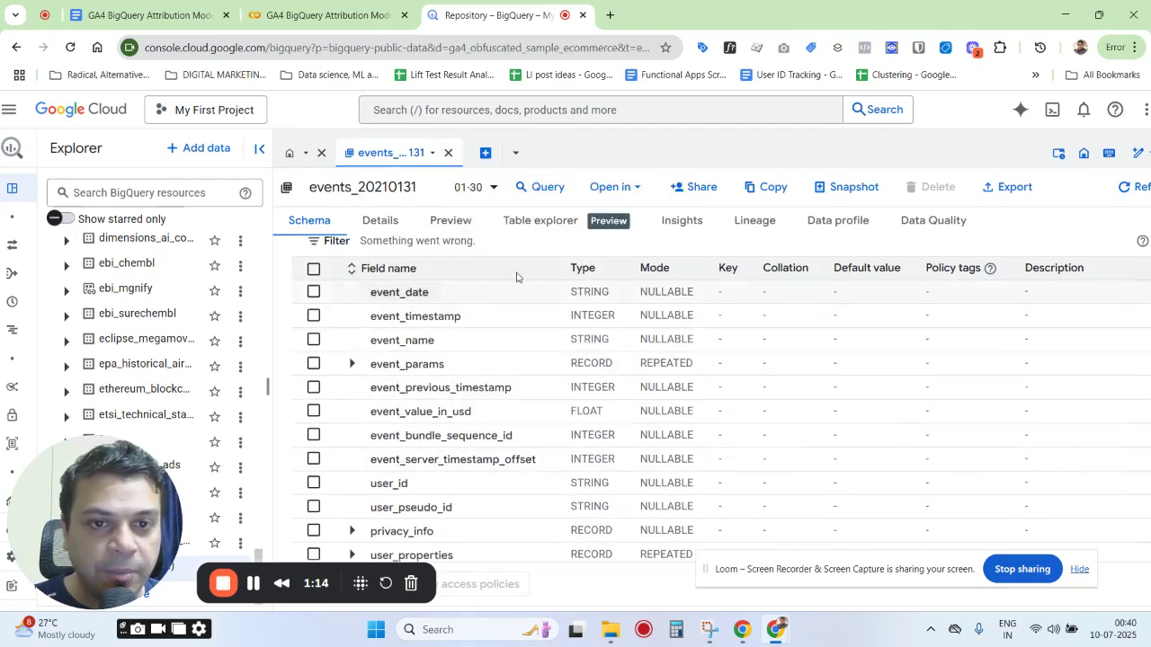
{"action": "scroll", "coordinate": [539, 396], "scroll_direction": "down", "scroll_amount": 5}
{"action": "scroll", "coordinate": [539, 408], "scroll_direction": "up", "scroll_amount": 5}
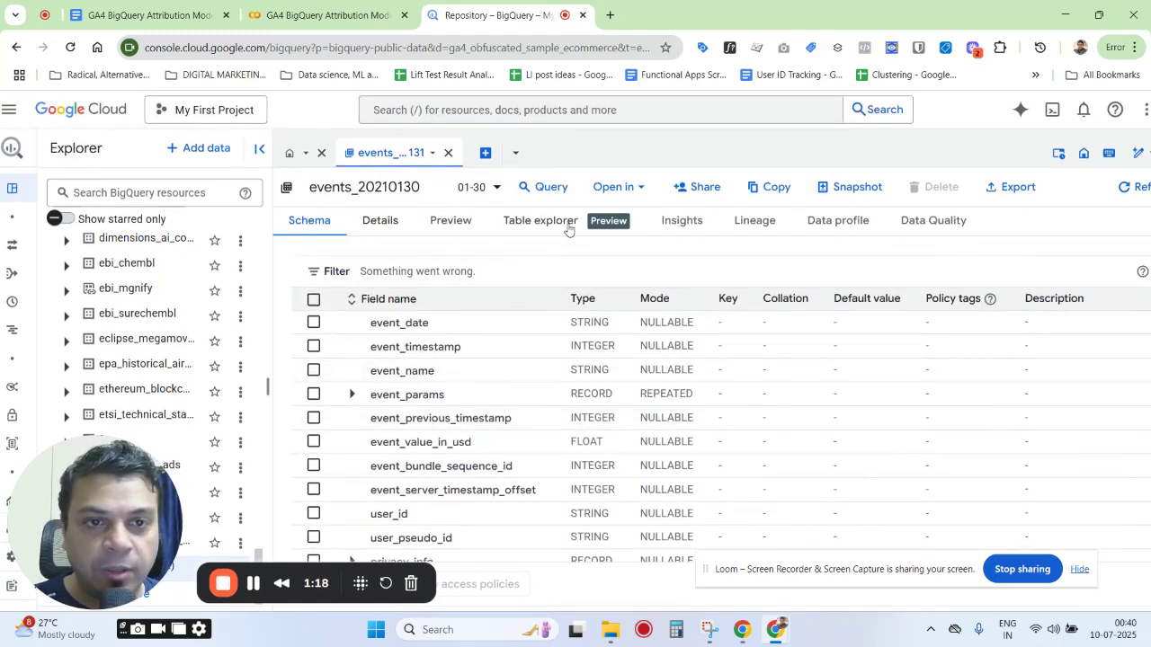
Step: Preview the data rows of the events table for 2021-01-30
{"action": "left_click", "coordinate": [429, 225]}
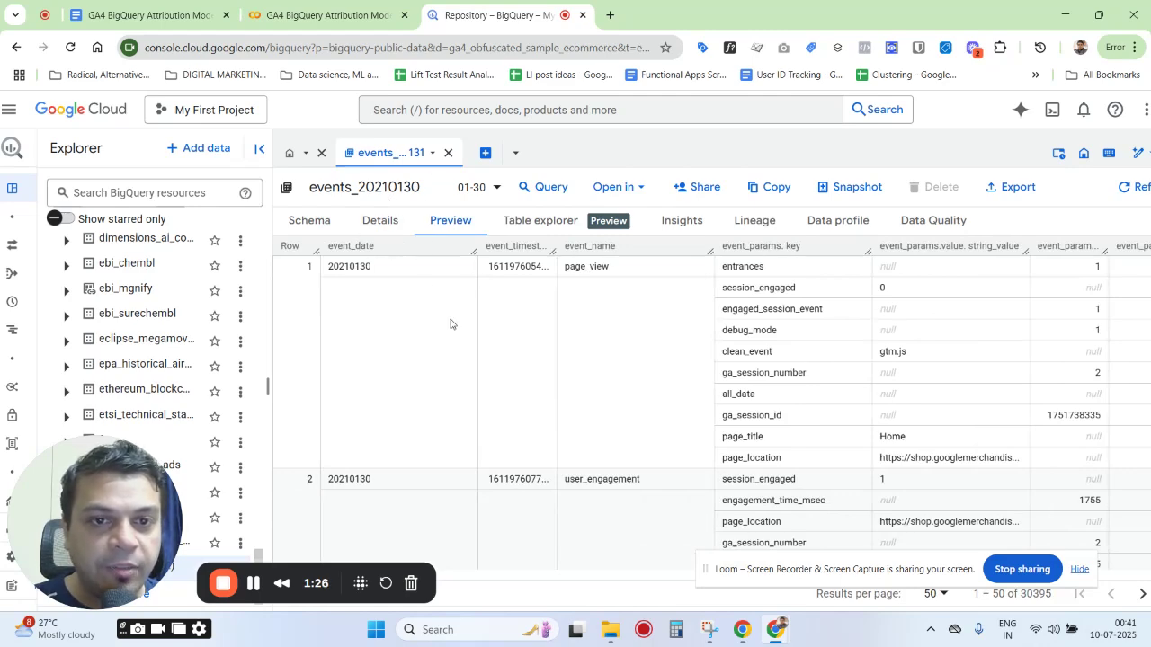
{"action": "scroll", "coordinate": [447, 326], "scroll_direction": "down", "scroll_amount": 2}
{"action": "scroll", "coordinate": [441, 328], "scroll_direction": "up", "scroll_amount": 2}
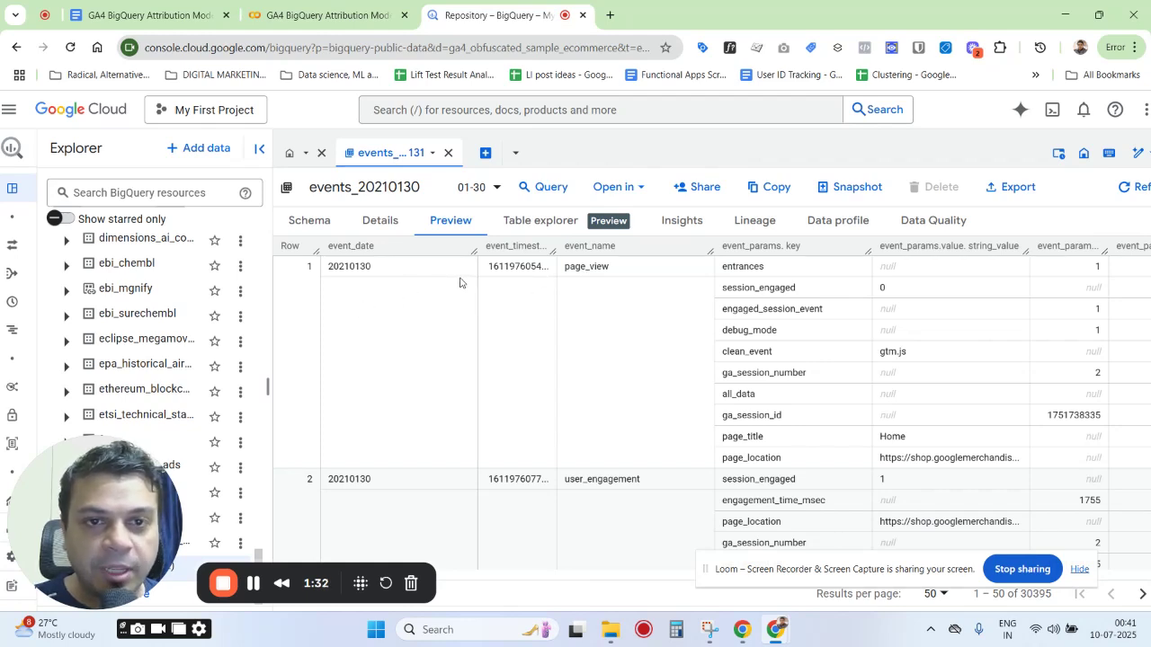
{"action": "left_click", "coordinate": [305, 223]}
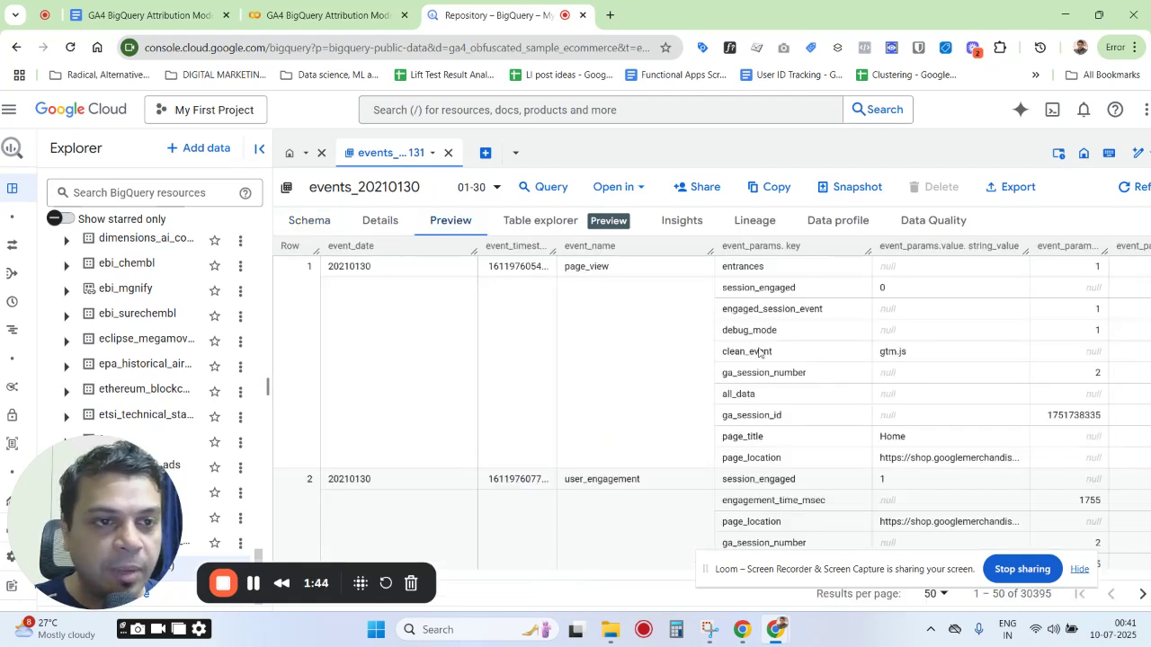
Step: Examine the previewed columns across the table, from the event parameters through the user fields to the device details
{"action": "scroll", "coordinate": [758, 351], "scroll_direction": "right", "scroll_amount": 5}
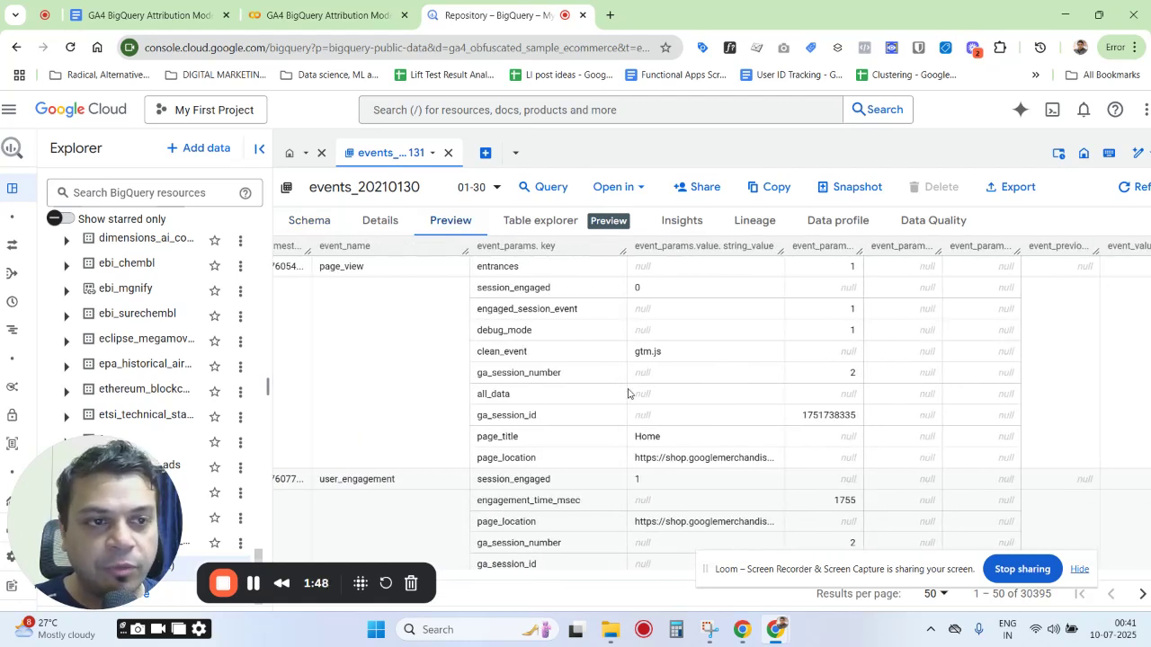
{"action": "scroll", "coordinate": [628, 392], "scroll_direction": "right", "scroll_amount": 4}
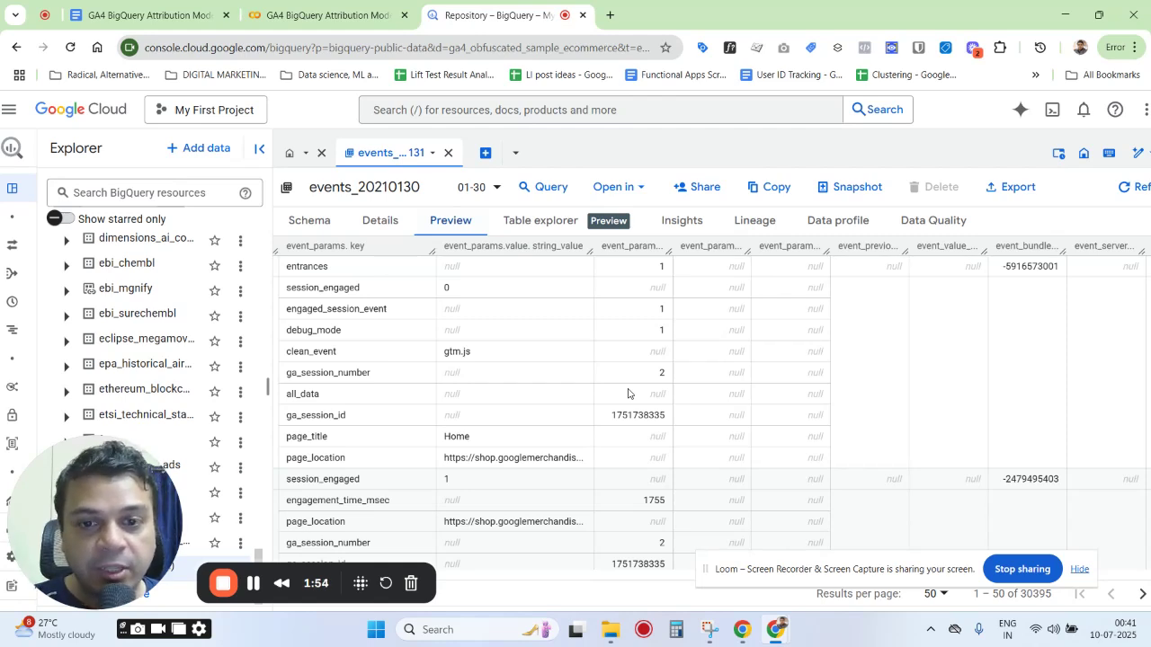
{"action": "scroll", "coordinate": [627, 393], "scroll_direction": "right", "scroll_amount": 1}
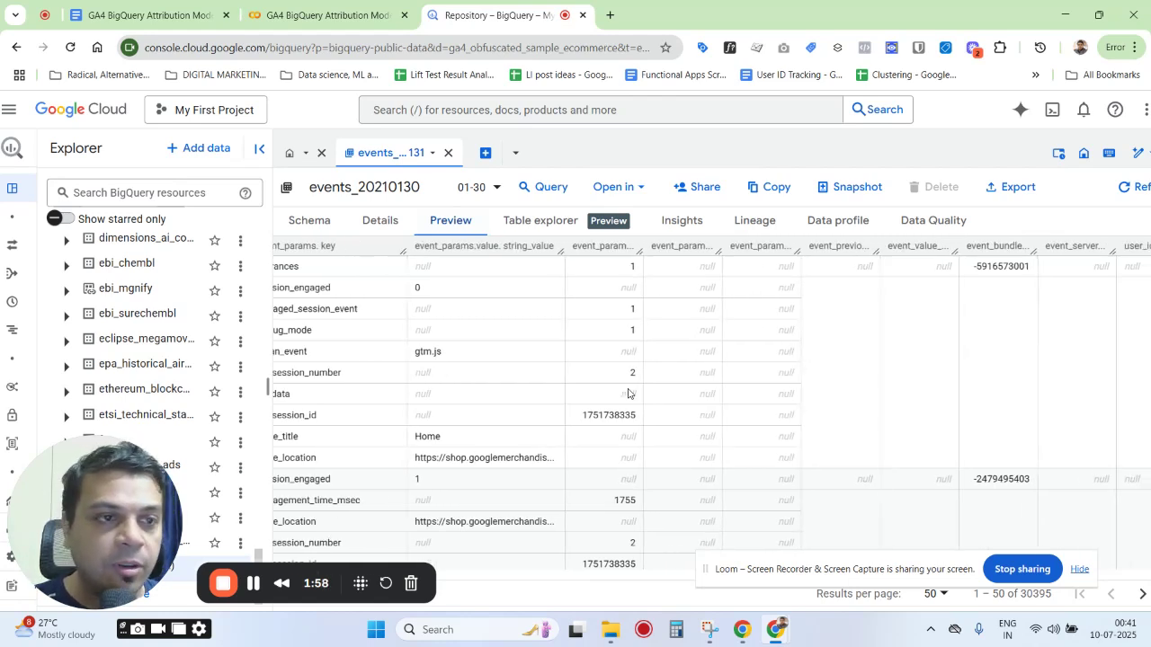
{"action": "scroll", "coordinate": [627, 393], "scroll_direction": "right", "scroll_amount": 8}
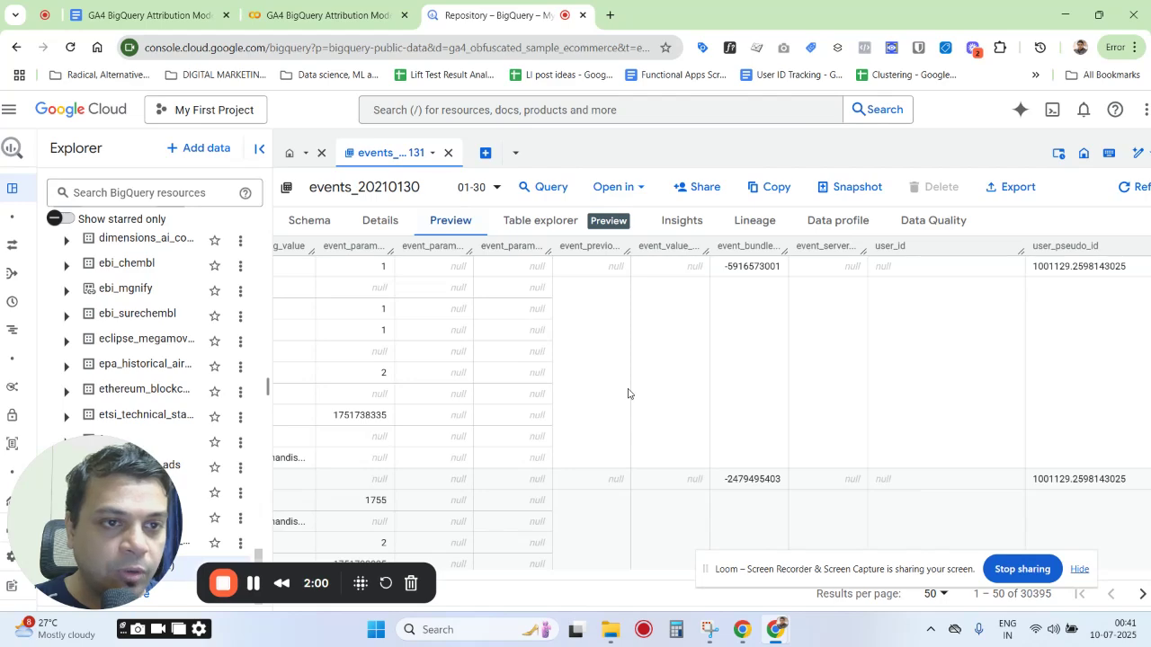
{"action": "scroll", "coordinate": [553, 494], "scroll_direction": "left", "scroll_amount": 9}
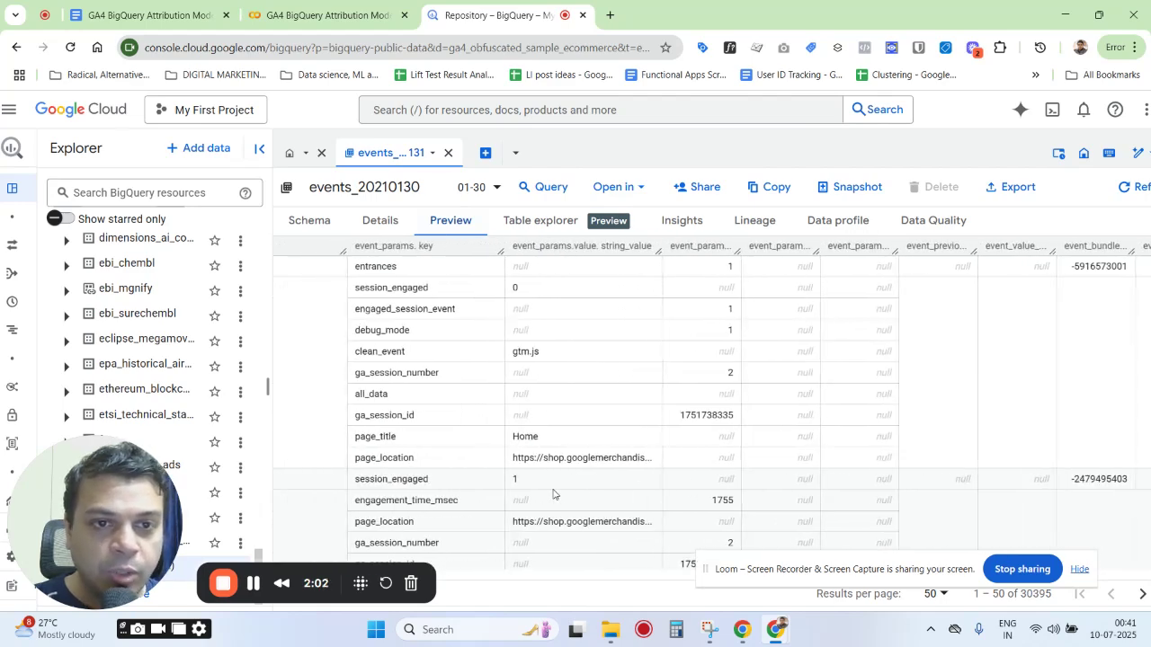
{"action": "scroll", "coordinate": [553, 493], "scroll_direction": "left", "scroll_amount": 4}
{"action": "scroll", "coordinate": [553, 494], "scroll_direction": "right", "scroll_amount": 9}
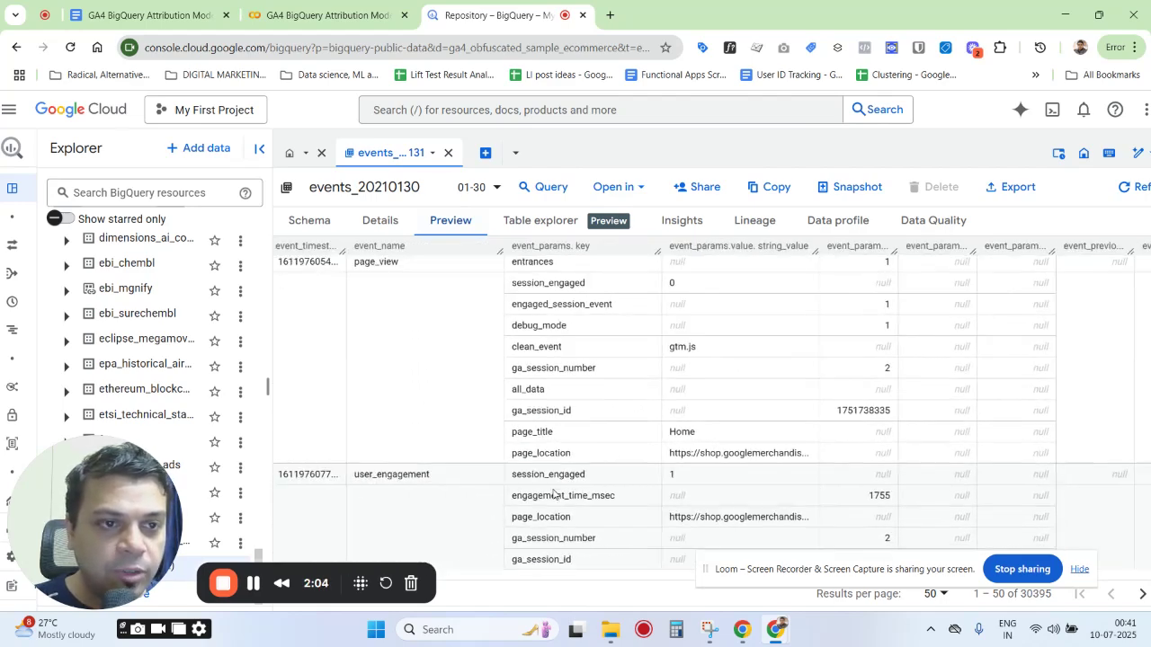
{"action": "scroll", "coordinate": [553, 494], "scroll_direction": "down", "scroll_amount": 1}
{"action": "scroll", "coordinate": [553, 494], "scroll_direction": "right", "scroll_amount": 20}
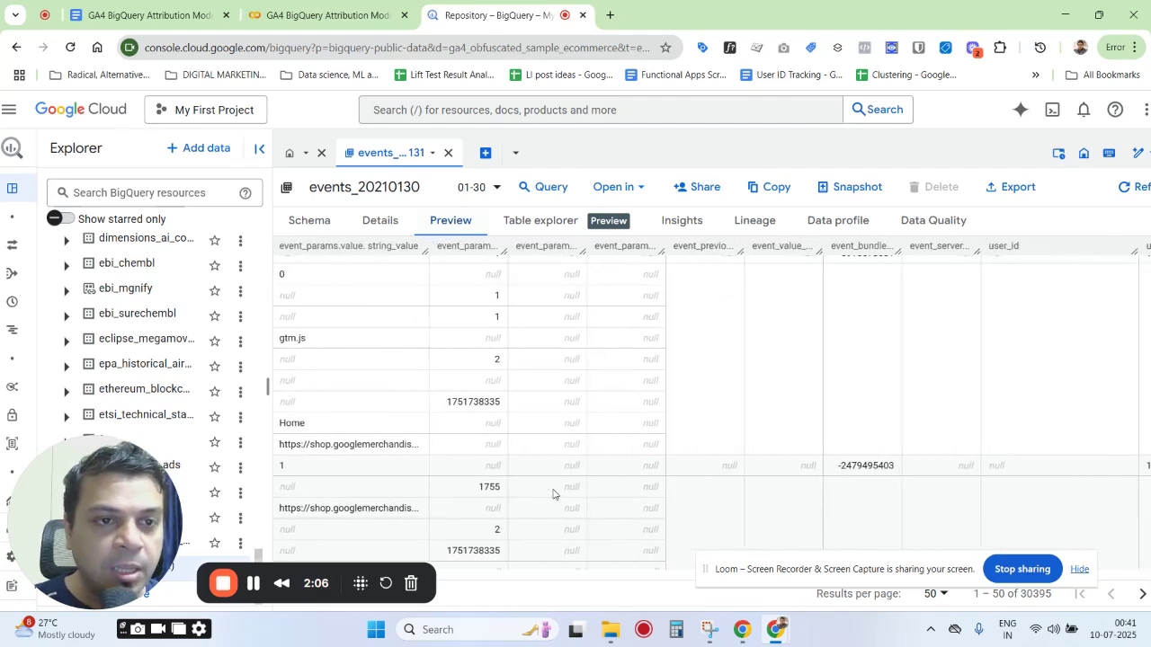
{"action": "scroll", "coordinate": [553, 493], "scroll_direction": "right", "scroll_amount": 14}
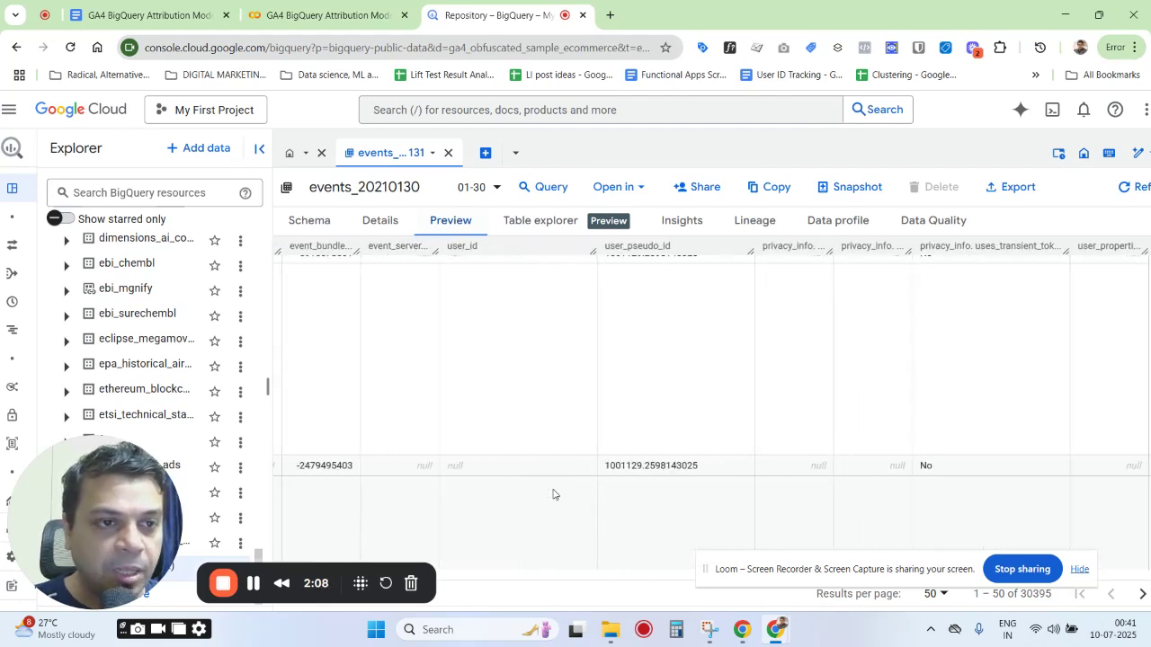
{"action": "scroll", "coordinate": [552, 493], "scroll_direction": "right", "scroll_amount": 20}
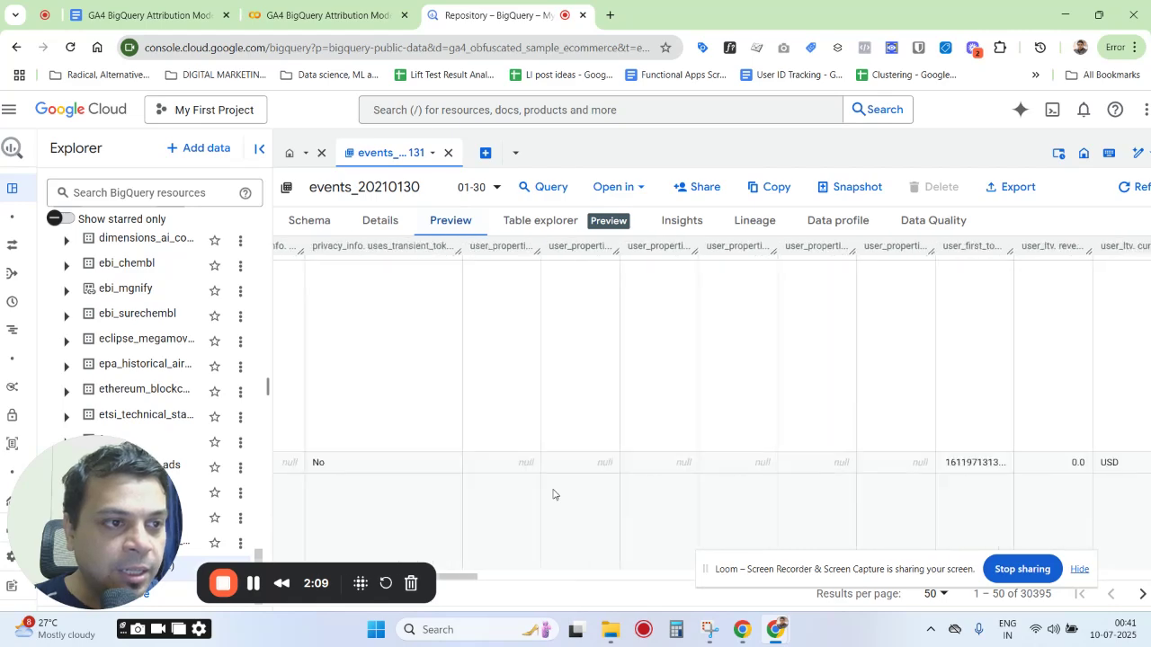
{"action": "scroll", "coordinate": [553, 493], "scroll_direction": "right", "scroll_amount": 20}
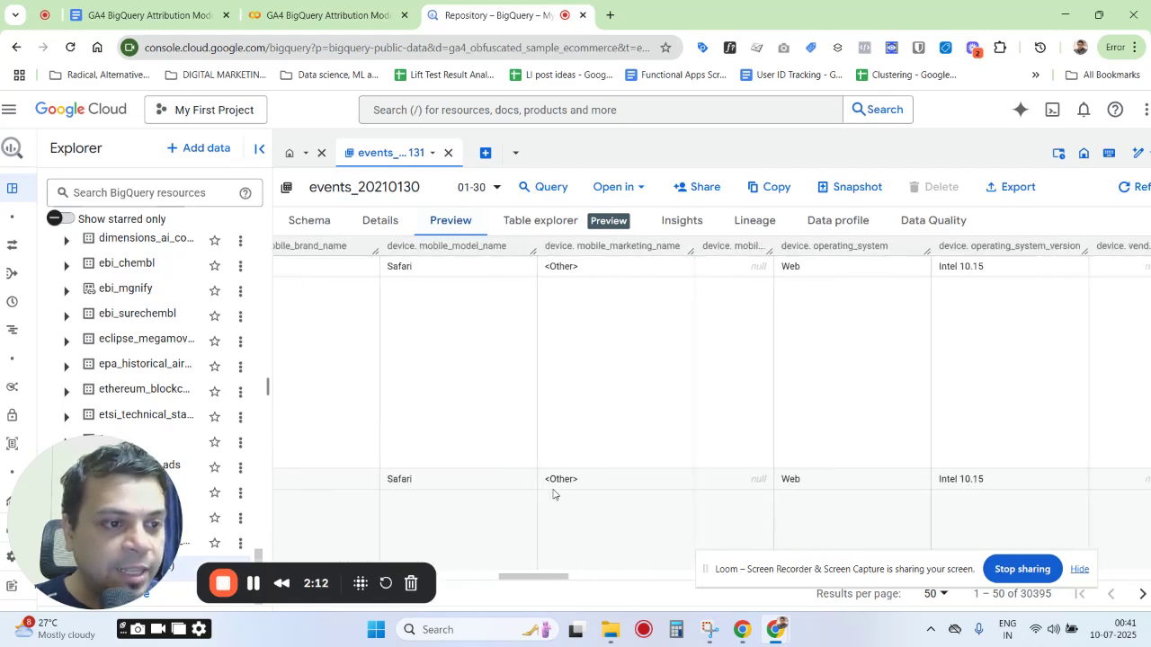
{"action": "scroll", "coordinate": [552, 493], "scroll_direction": "left", "scroll_amount": 20}
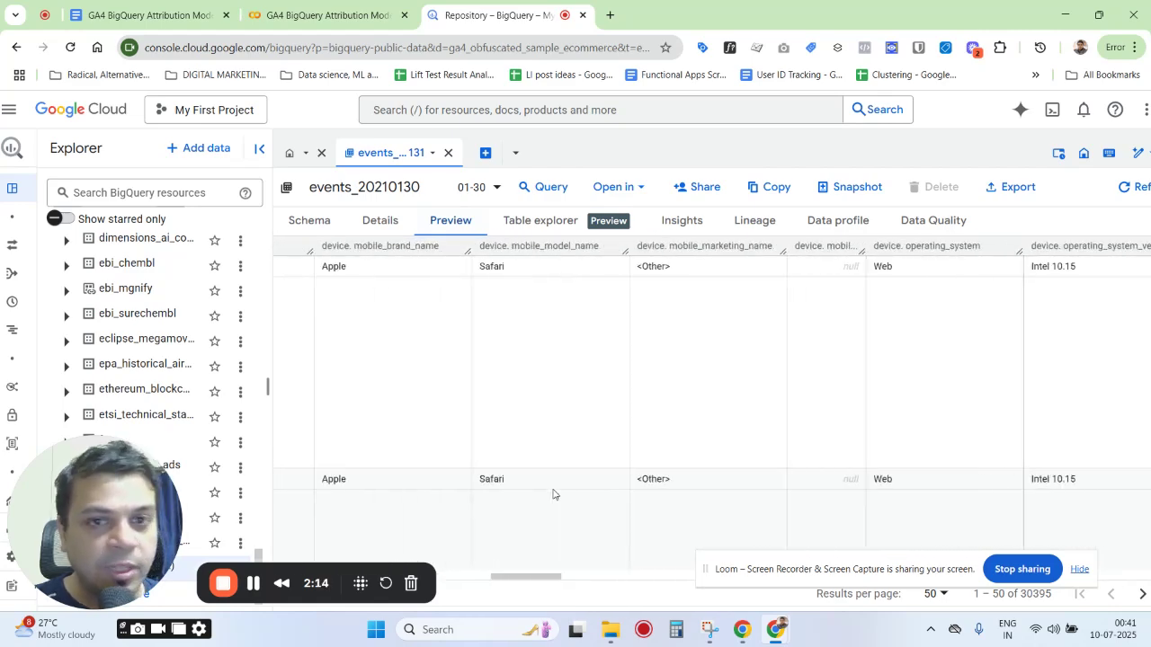
Step: Return to the schema and inspect the nested fields of the traffic_source record, collapsing it again
{"action": "left_click", "coordinate": [319, 219]}
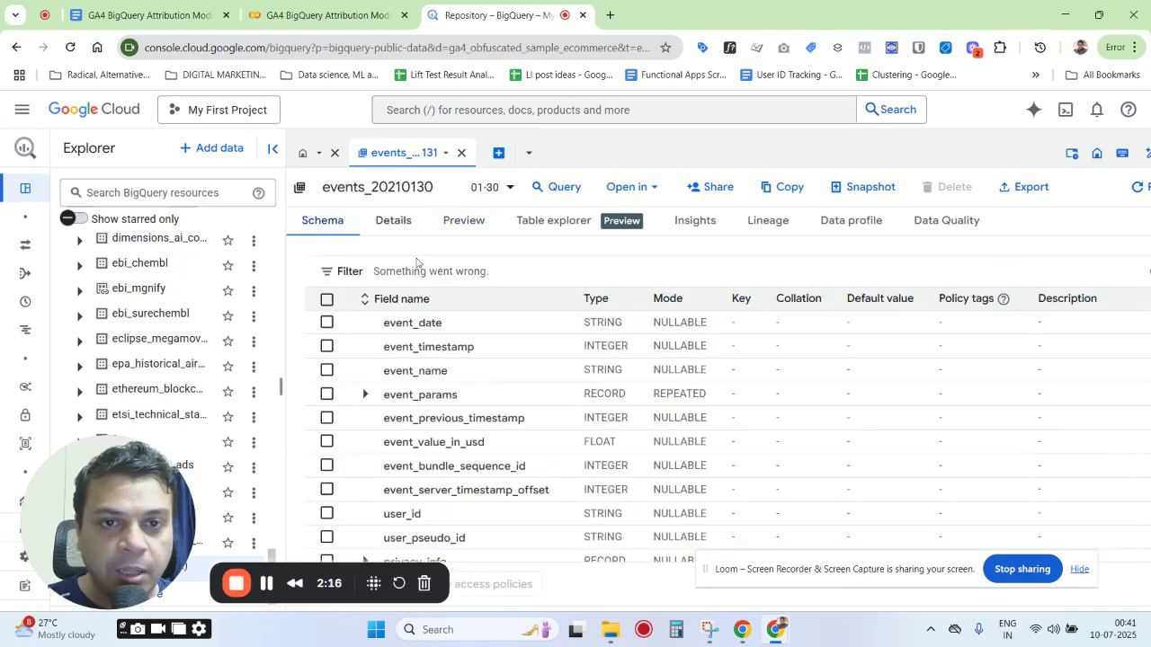
{"action": "scroll", "coordinate": [513, 399], "scroll_direction": "down", "scroll_amount": 5}
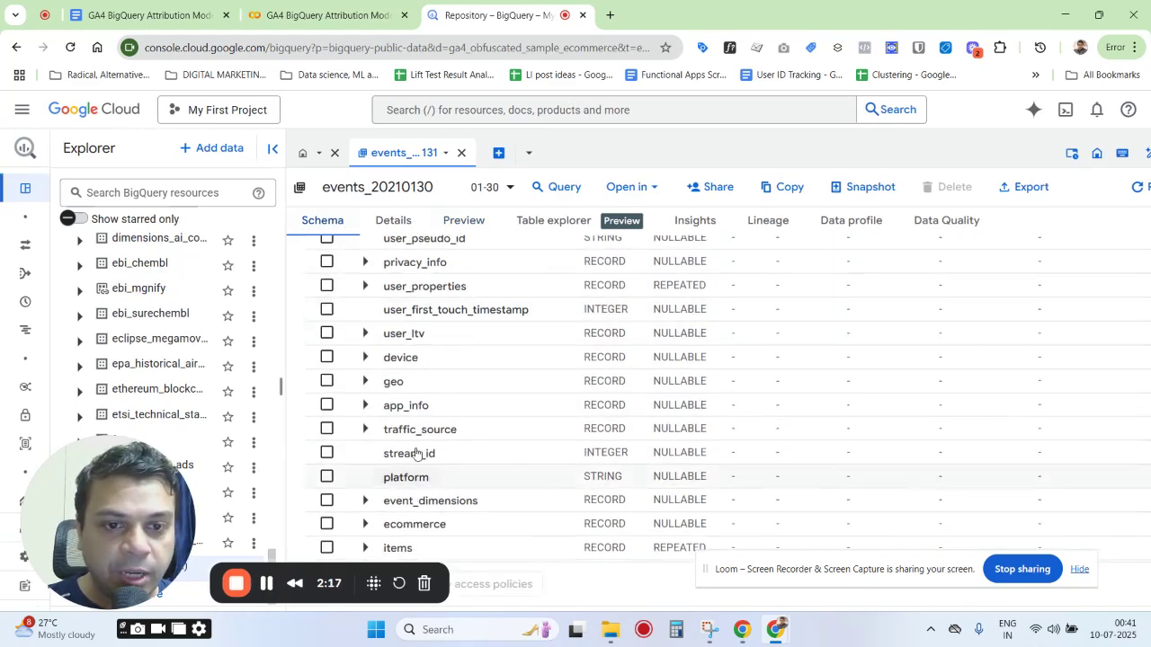
{"action": "scroll", "coordinate": [372, 440], "scroll_direction": "down", "scroll_amount": 1}
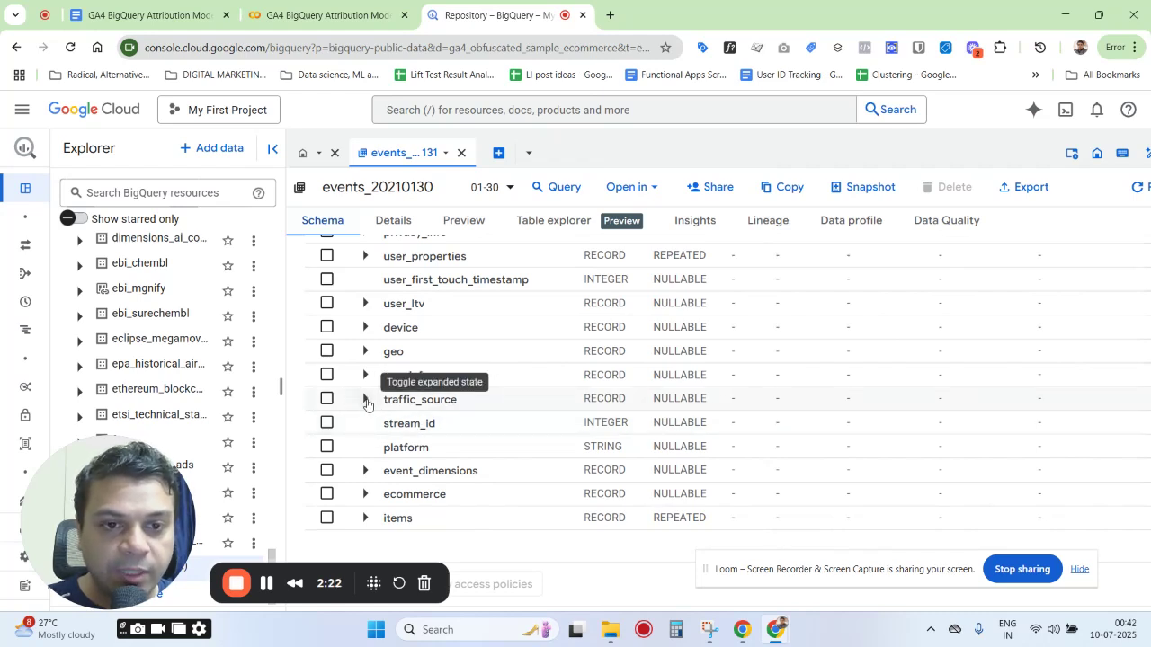
{"action": "left_click", "coordinate": [365, 399]}
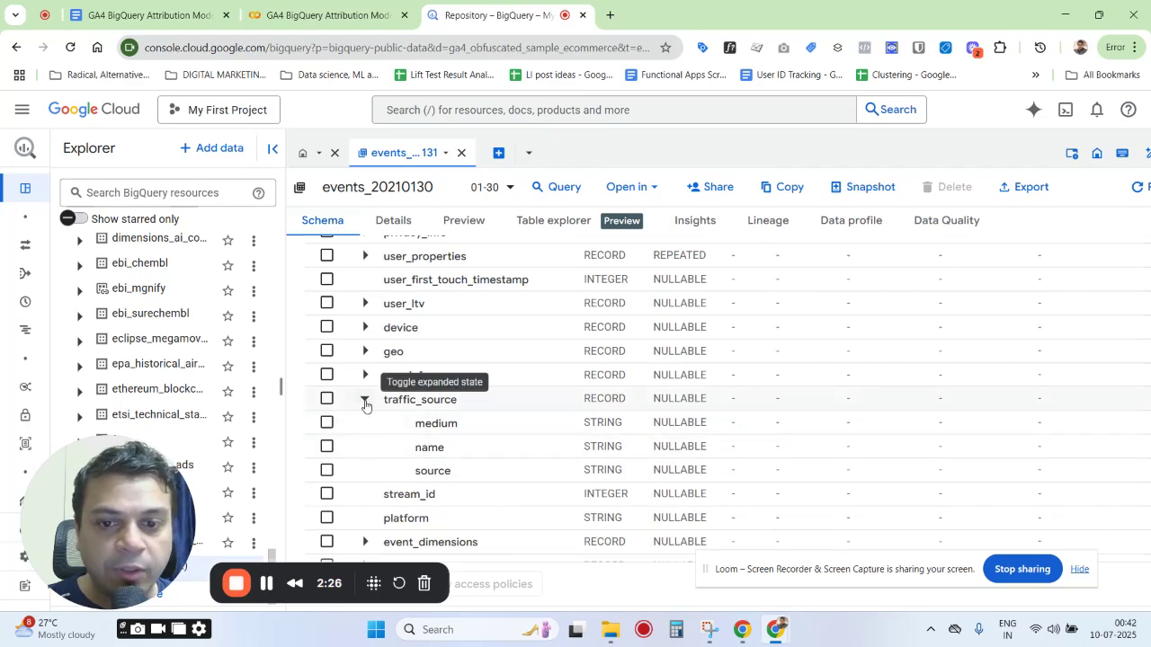
{"action": "left_click", "coordinate": [365, 399]}
{"action": "scroll", "coordinate": [365, 406], "scroll_direction": "down", "scroll_amount": 1}
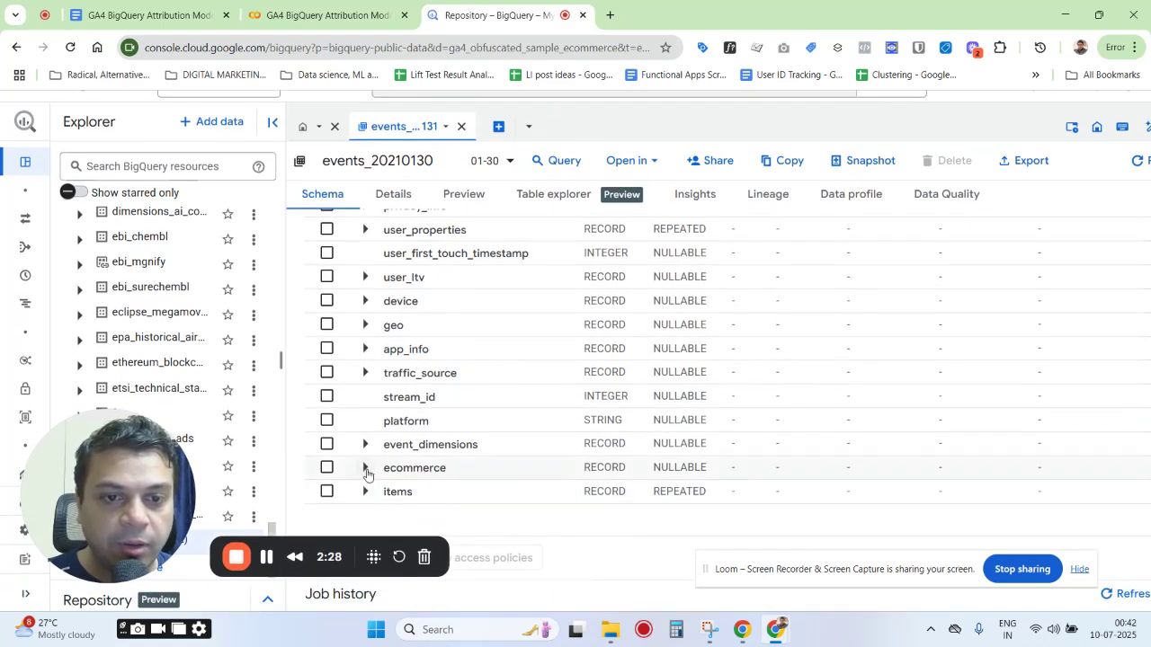
Step: Inspect the nested fields of the ecommerce record in the schema and collapse it again
{"action": "left_click", "coordinate": [365, 468]}
{"action": "scroll", "coordinate": [404, 402], "scroll_direction": "down", "scroll_amount": 3}
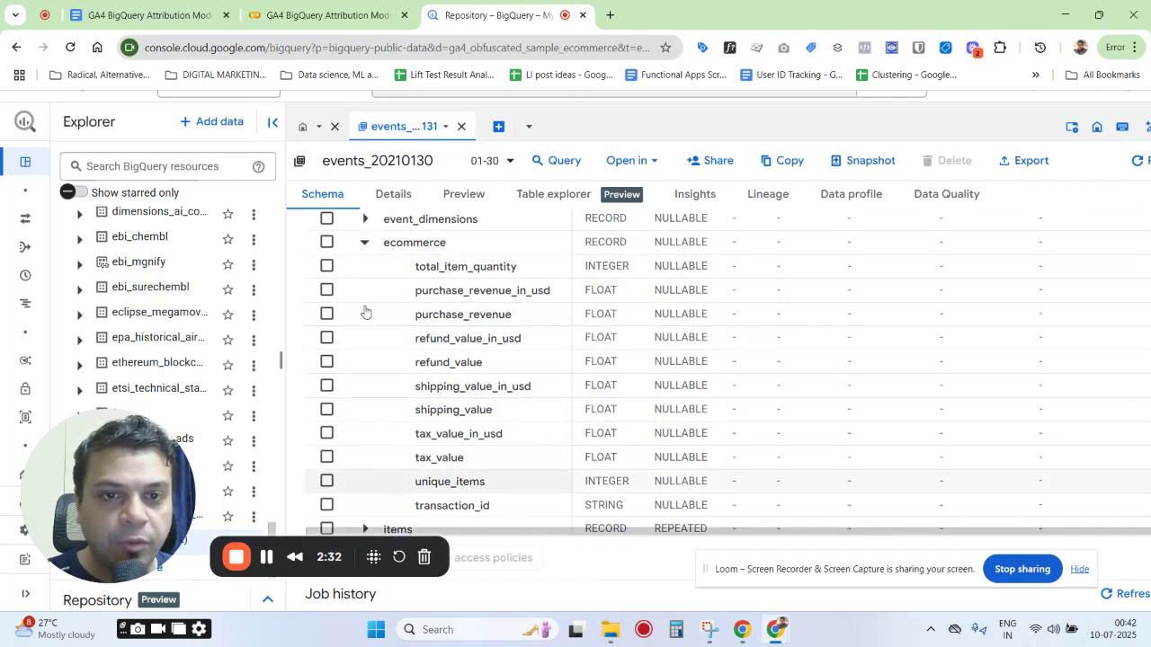
{"action": "left_click", "coordinate": [363, 244]}
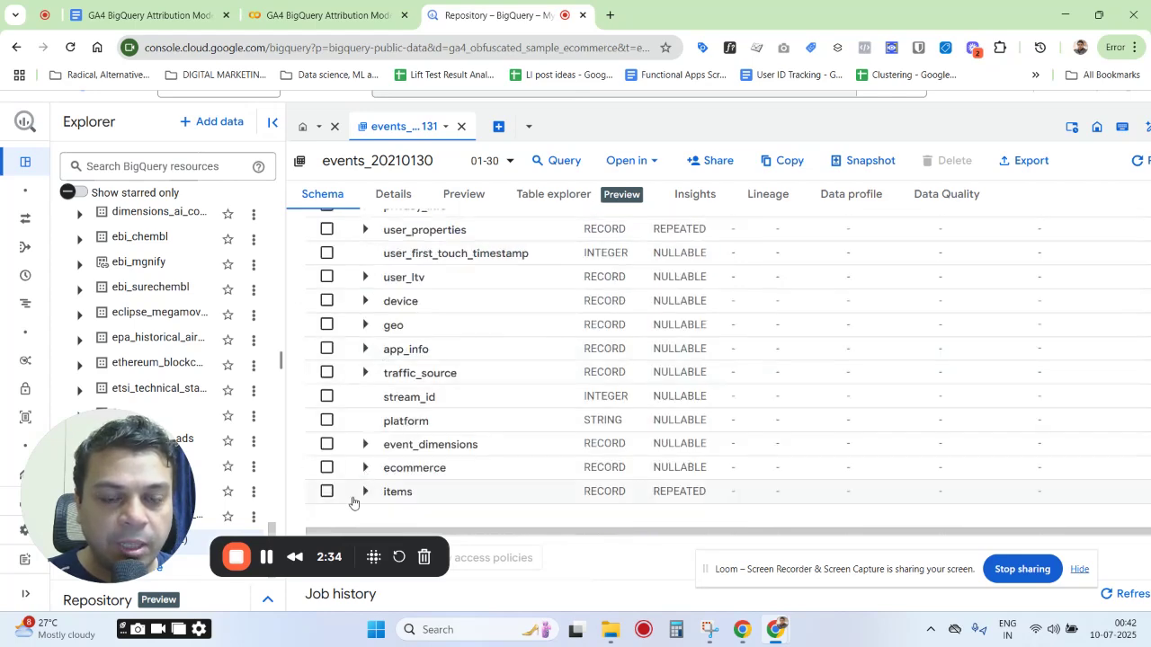
Step: Review the top-level fields of the events_20210130 schema from items back up to event_date
{"action": "scroll", "coordinate": [368, 411], "scroll_direction": "up", "scroll_amount": 1}
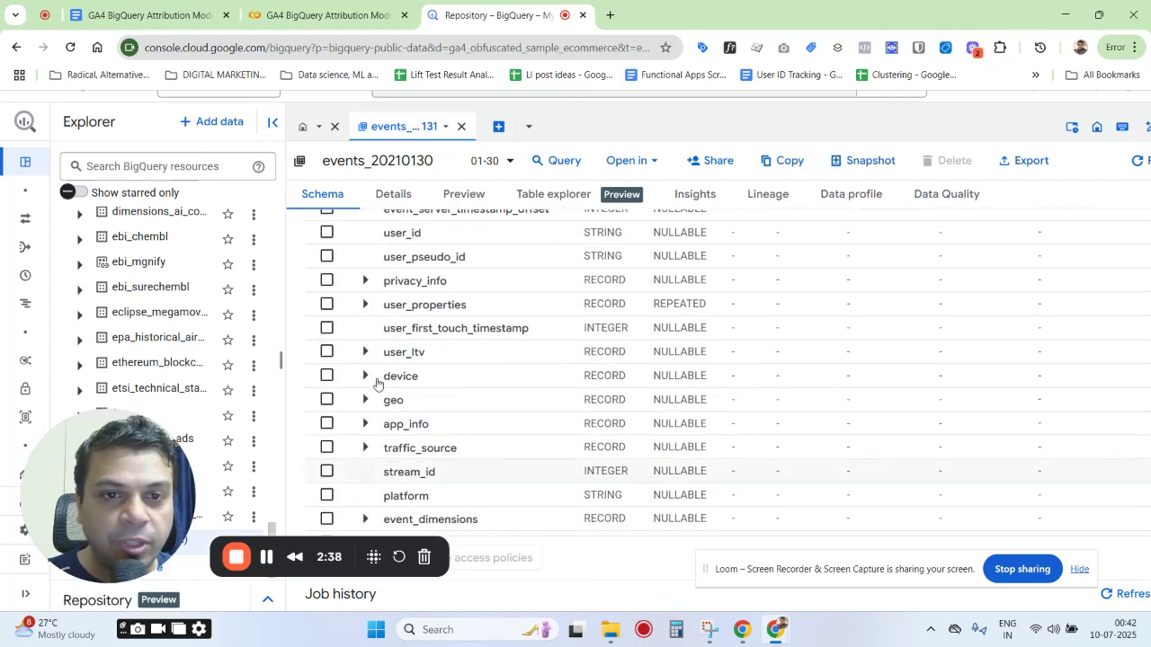
{"action": "scroll", "coordinate": [464, 405], "scroll_direction": "up", "scroll_amount": 1}
{"action": "scroll", "coordinate": [465, 404], "scroll_direction": "up", "scroll_amount": 3}
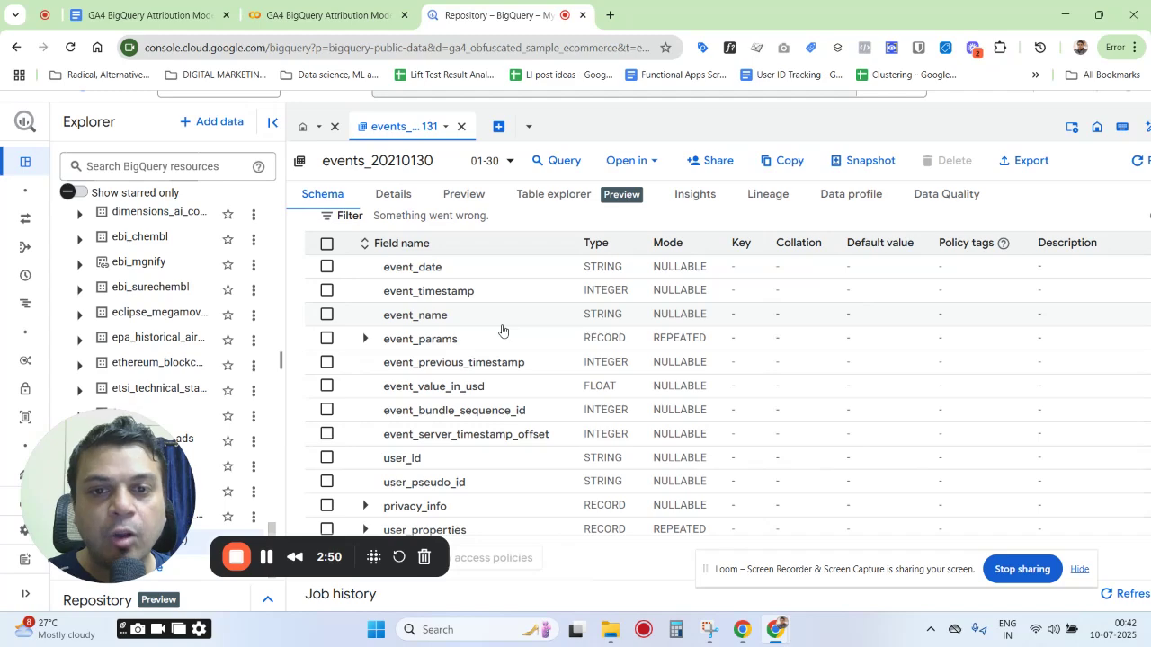
Step: Switch to the GA4 BigQuery Attribution Model Preparation notebook in Colab and examine the output table of dummy_df.head()
{"action": "left_click", "coordinate": [325, 14]}
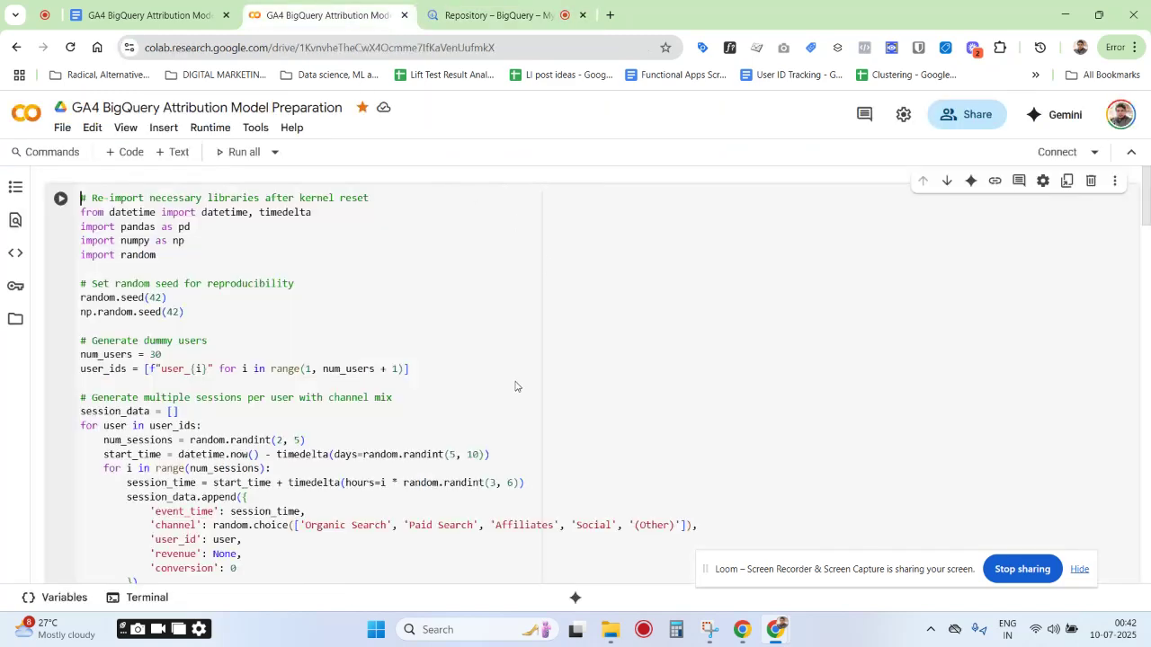
{"action": "scroll", "coordinate": [437, 342], "scroll_direction": "down", "scroll_amount": 6}
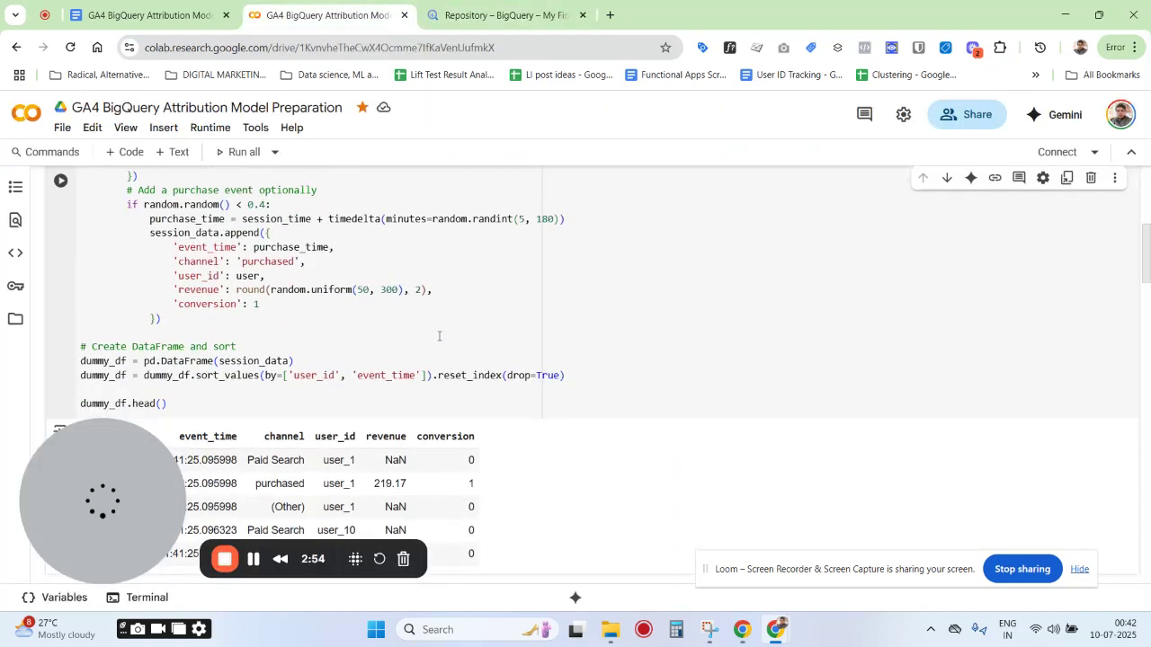
{"action": "scroll", "coordinate": [514, 361], "scroll_direction": "down", "scroll_amount": 1}
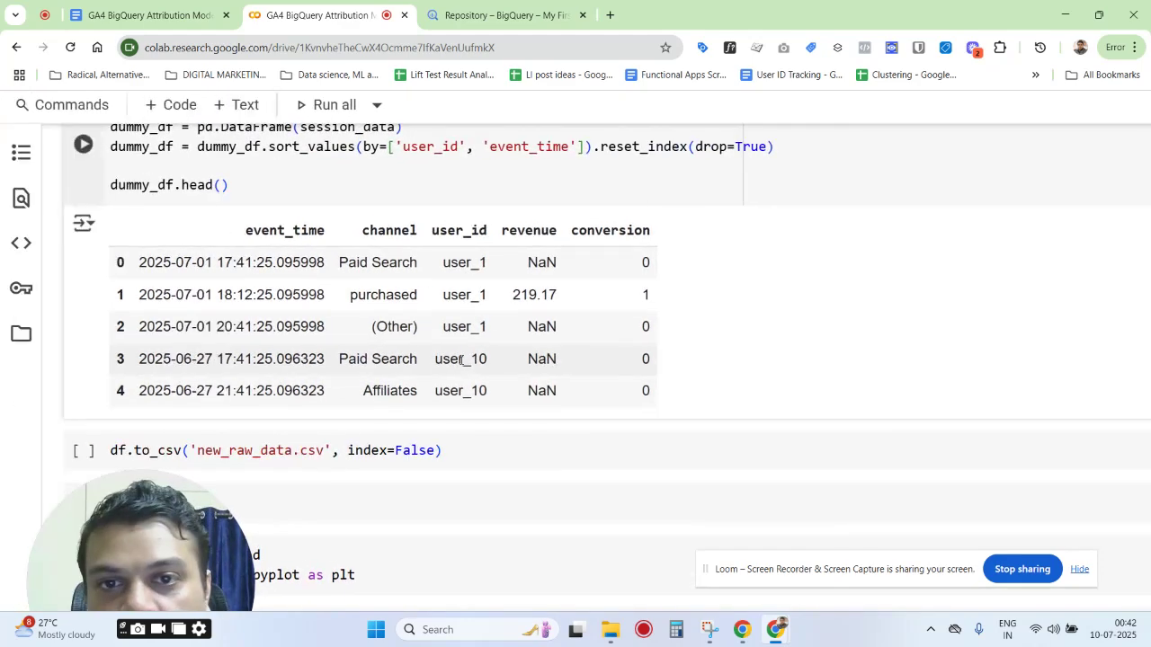
{"action": "scroll", "coordinate": [461, 358], "scroll_direction": "down", "scroll_amount": 1}
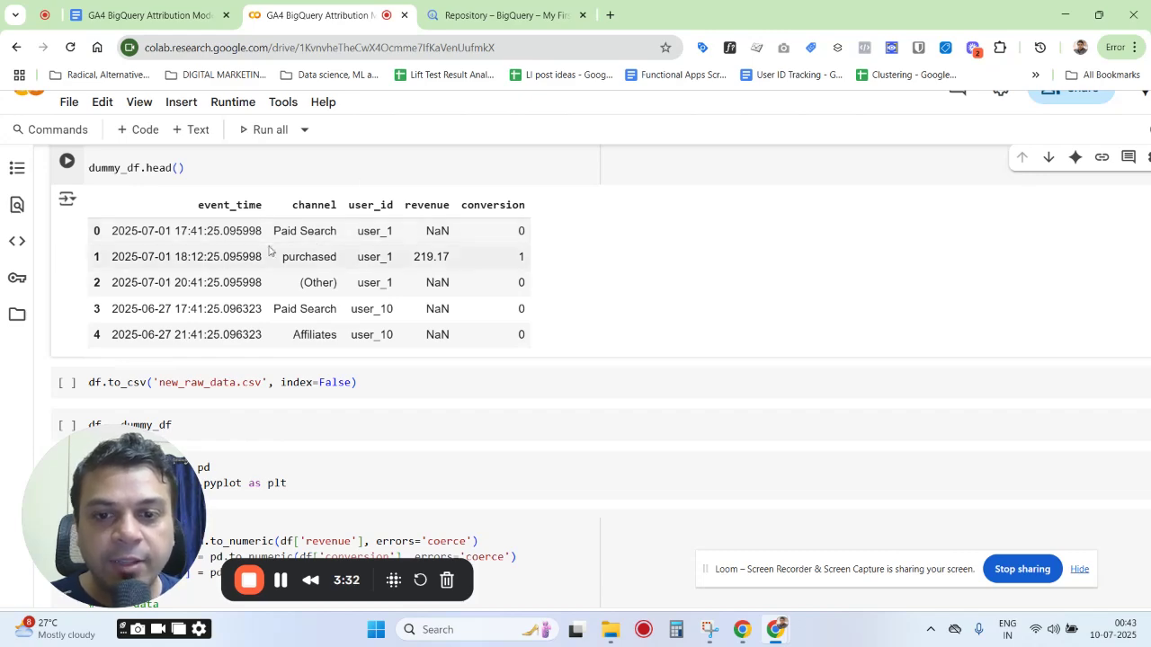
Step: Review the code that generates the dummy user sessions and optional purchase events, ending at the dummy_df output
{"action": "scroll", "coordinate": [268, 251], "scroll_direction": "up", "scroll_amount": 10}
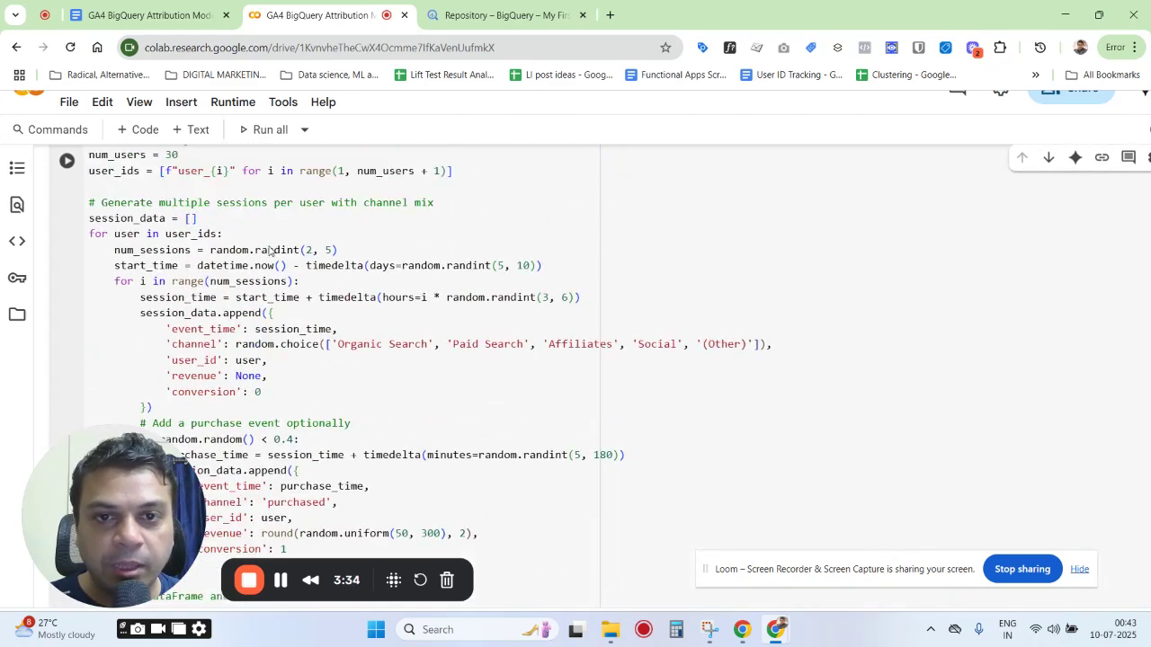
{"action": "scroll", "coordinate": [269, 251], "scroll_direction": "up", "scroll_amount": 2}
{"action": "scroll", "coordinate": [269, 251], "scroll_direction": "down", "scroll_amount": 4}
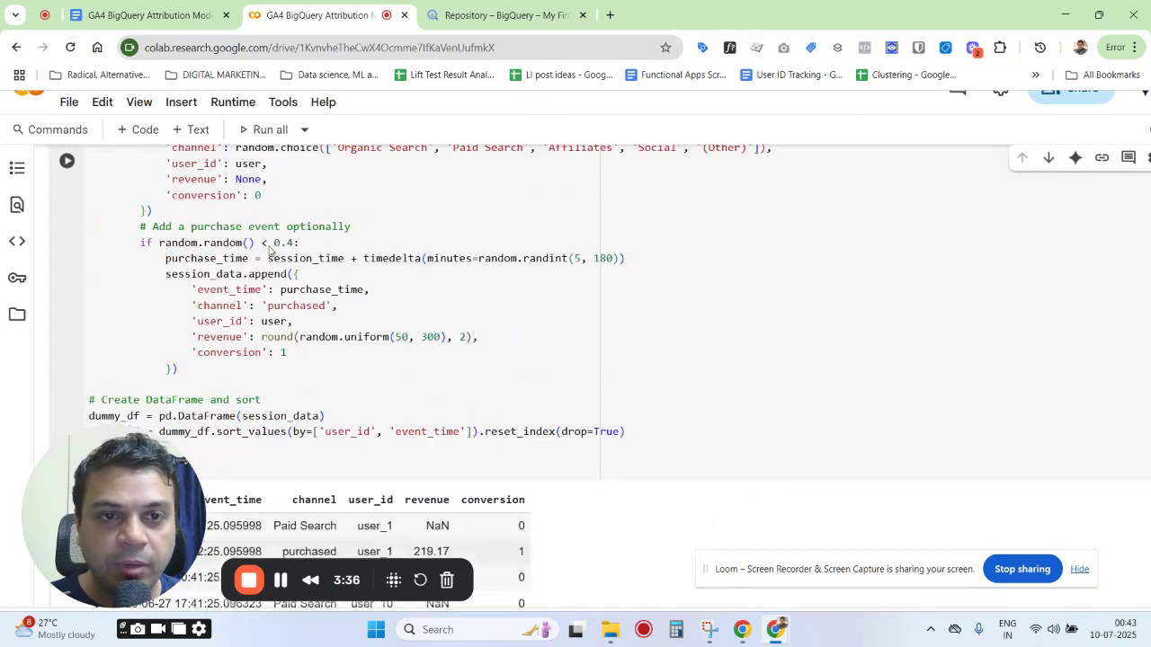
{"action": "scroll", "coordinate": [268, 251], "scroll_direction": "up", "scroll_amount": 1}
{"action": "scroll", "coordinate": [268, 251], "scroll_direction": "down", "scroll_amount": 5}
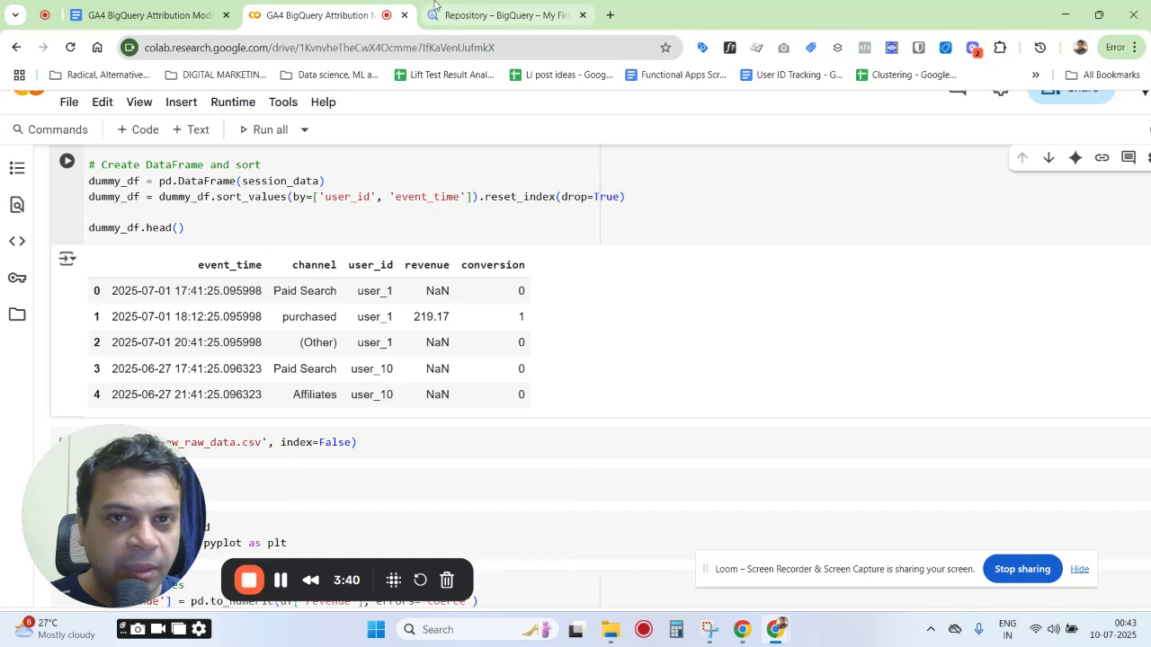
Step: Check the events table's schema fields in BigQuery against the dummy data, and return to the Colab notebook
{"action": "left_click", "coordinate": [434, 8]}
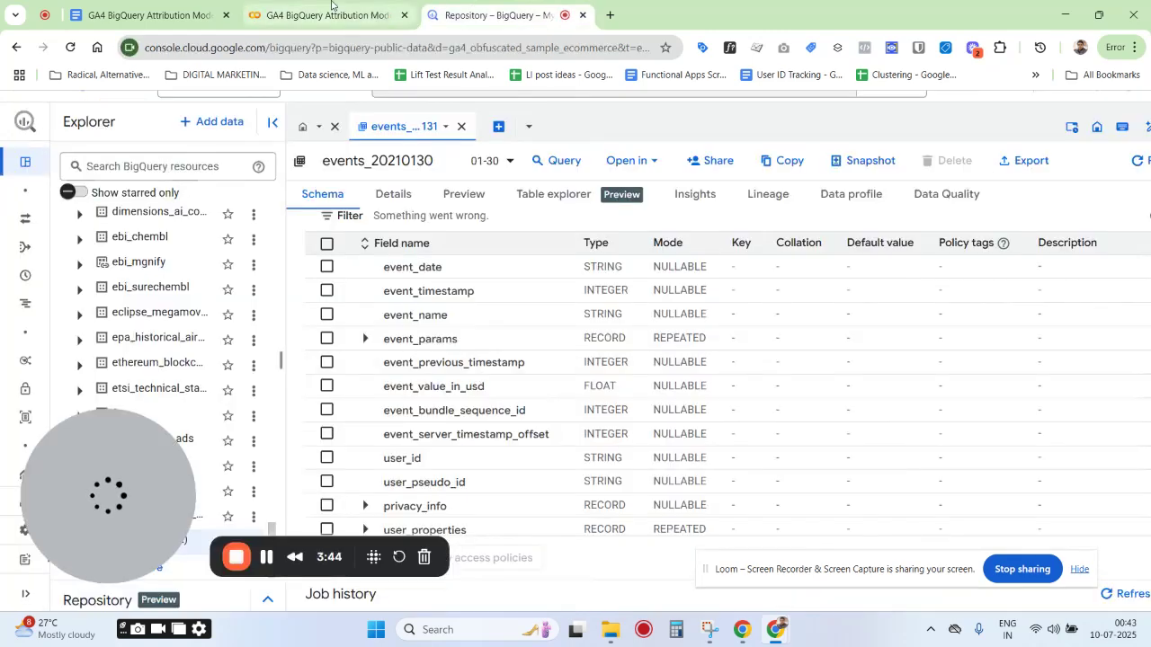
{"action": "scroll", "coordinate": [445, 422], "scroll_direction": "down", "scroll_amount": 5}
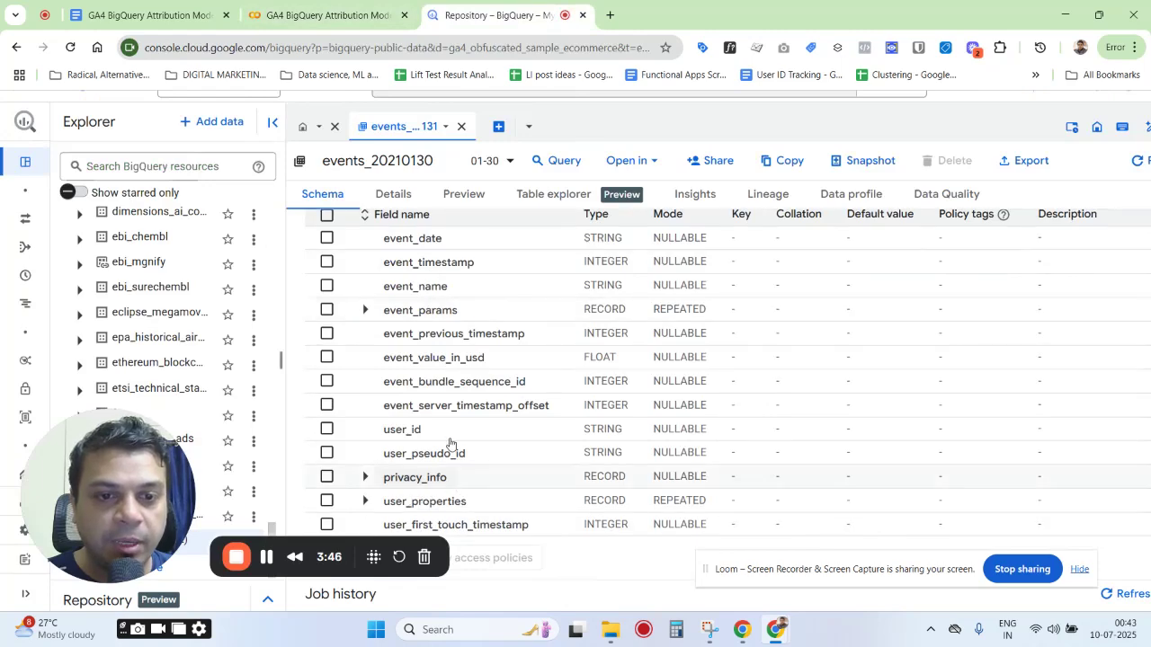
{"action": "left_click", "coordinate": [316, 8]}
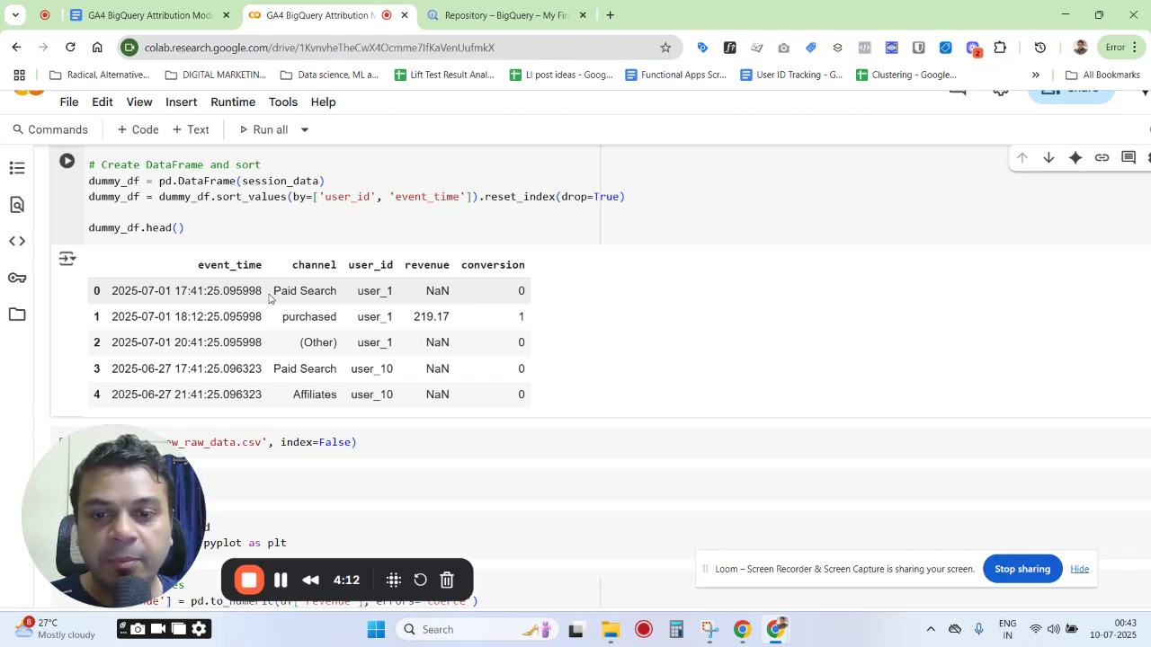
Step: Highlight the user_1 entries in the user_id column of the first three dummy data rows, then clear the selection
{"action": "double_click", "coordinate": [380, 292]}
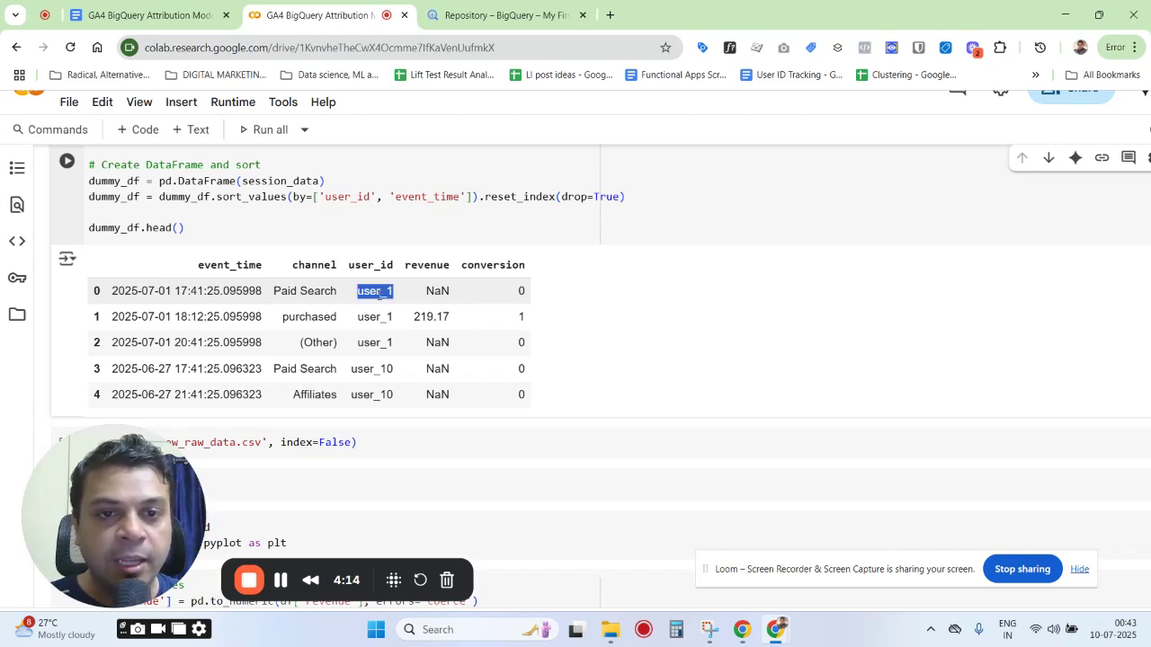
{"action": "left_click", "coordinate": [374, 343]}
{"action": "double_click", "coordinate": [375, 343]}
{"action": "left_click", "coordinate": [377, 311]}
{"action": "double_click", "coordinate": [375, 316]}
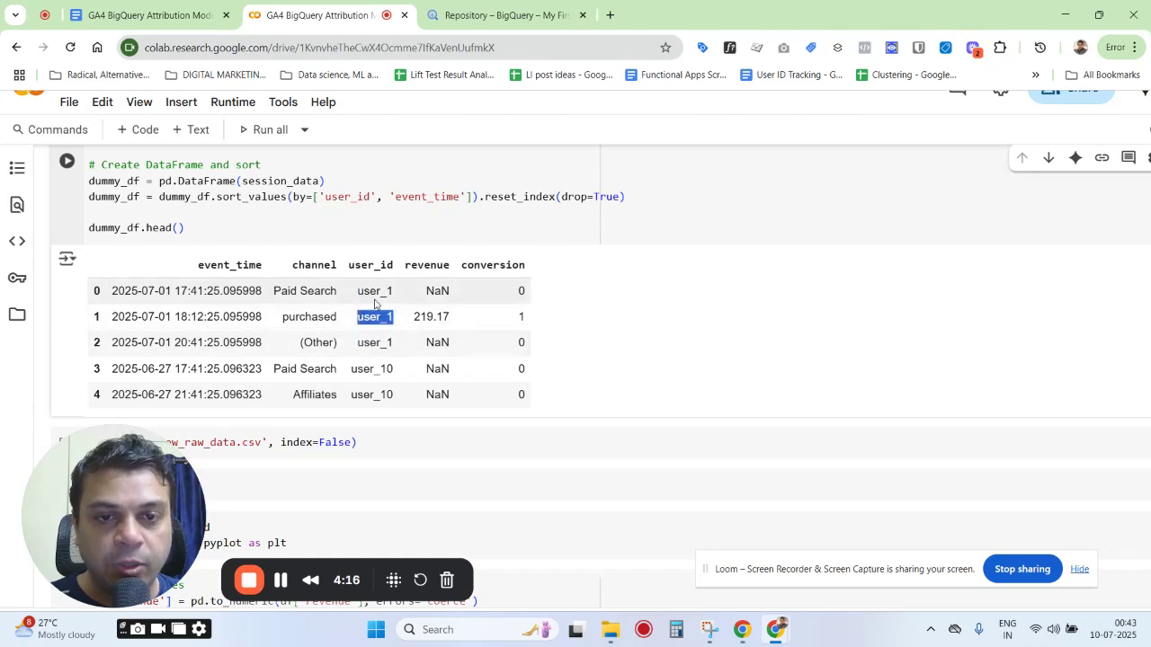
{"action": "double_click", "coordinate": [375, 291]}
{"action": "double_click", "coordinate": [375, 316]}
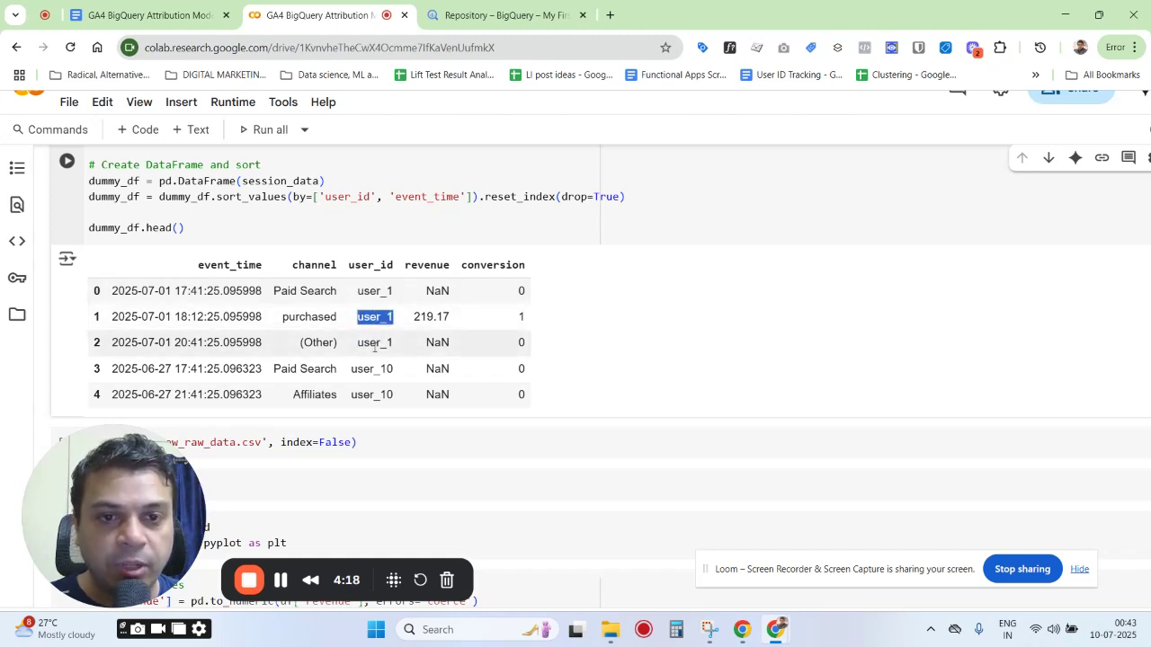
{"action": "left_click", "coordinate": [329, 310]}
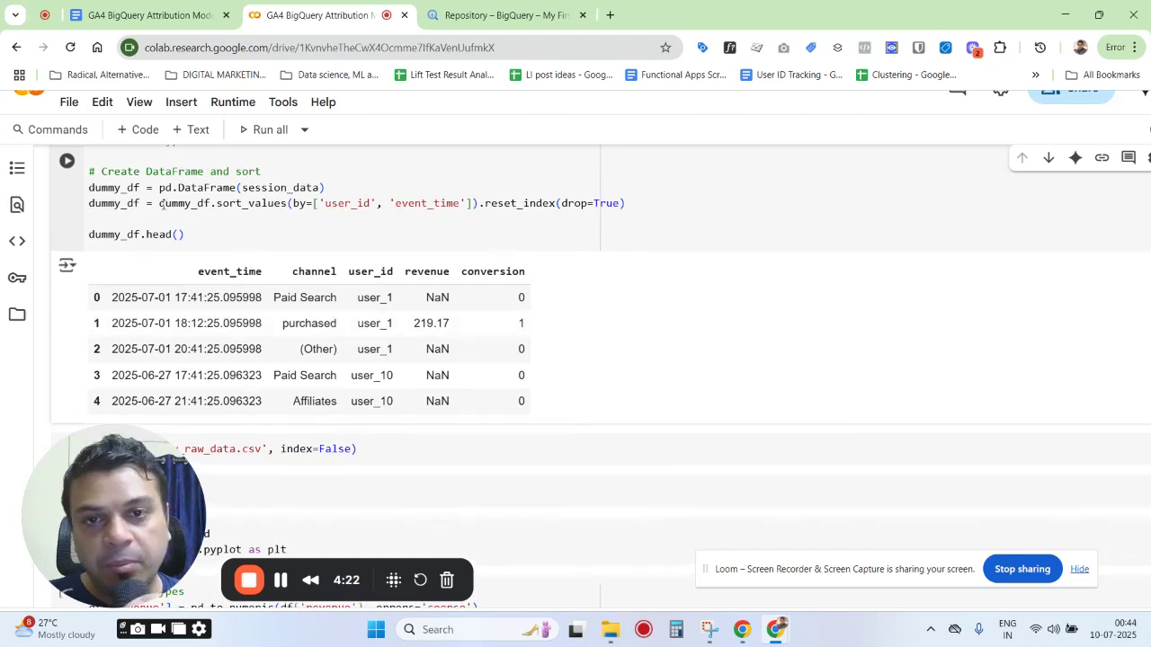
Step: Examine the sorting code above the output and highlight the purchased value in the channel column of row 1
{"action": "scroll", "coordinate": [162, 206], "scroll_direction": "up", "scroll_amount": 1}
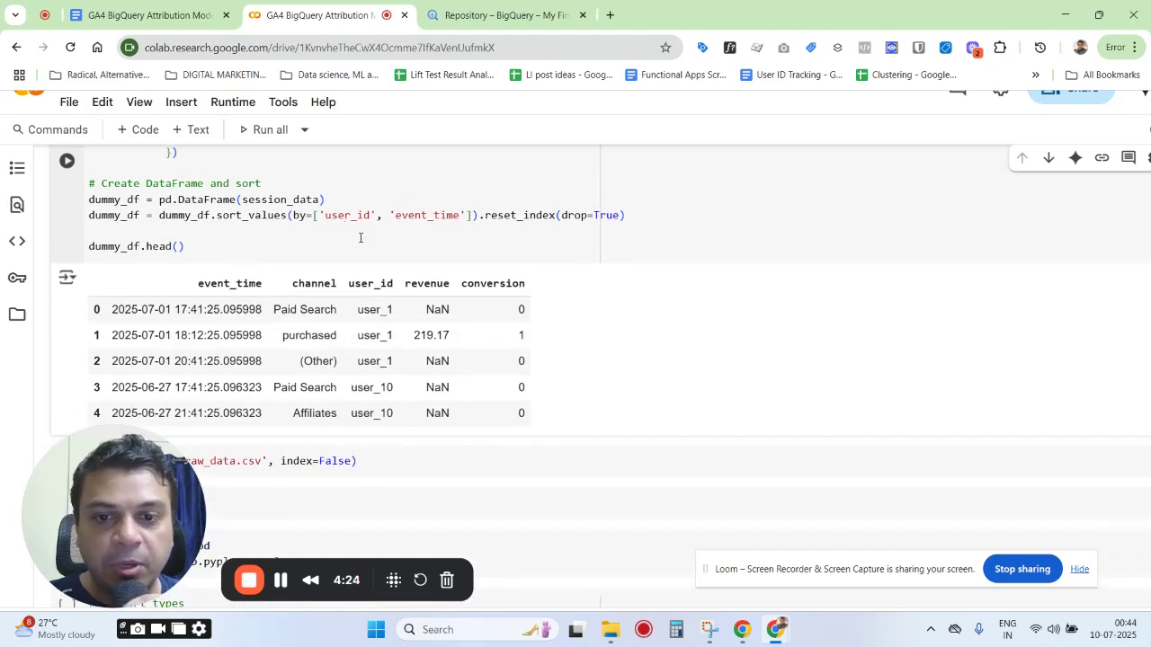
{"action": "scroll", "coordinate": [360, 237], "scroll_direction": "down", "scroll_amount": 1}
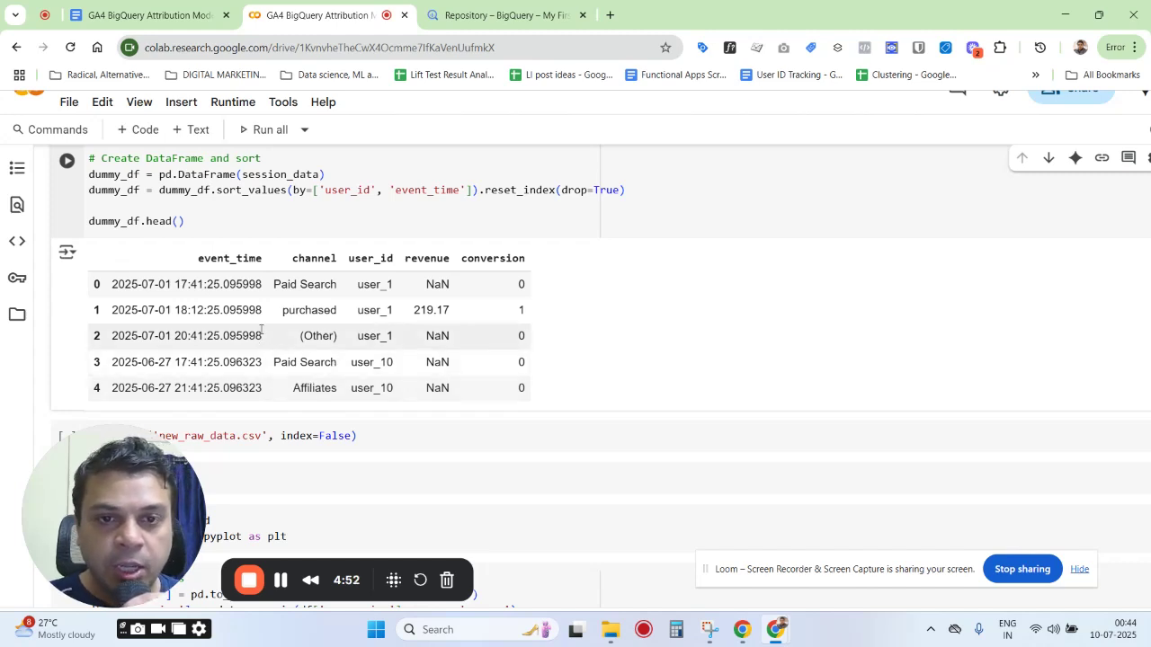
{"action": "double_click", "coordinate": [311, 323]}
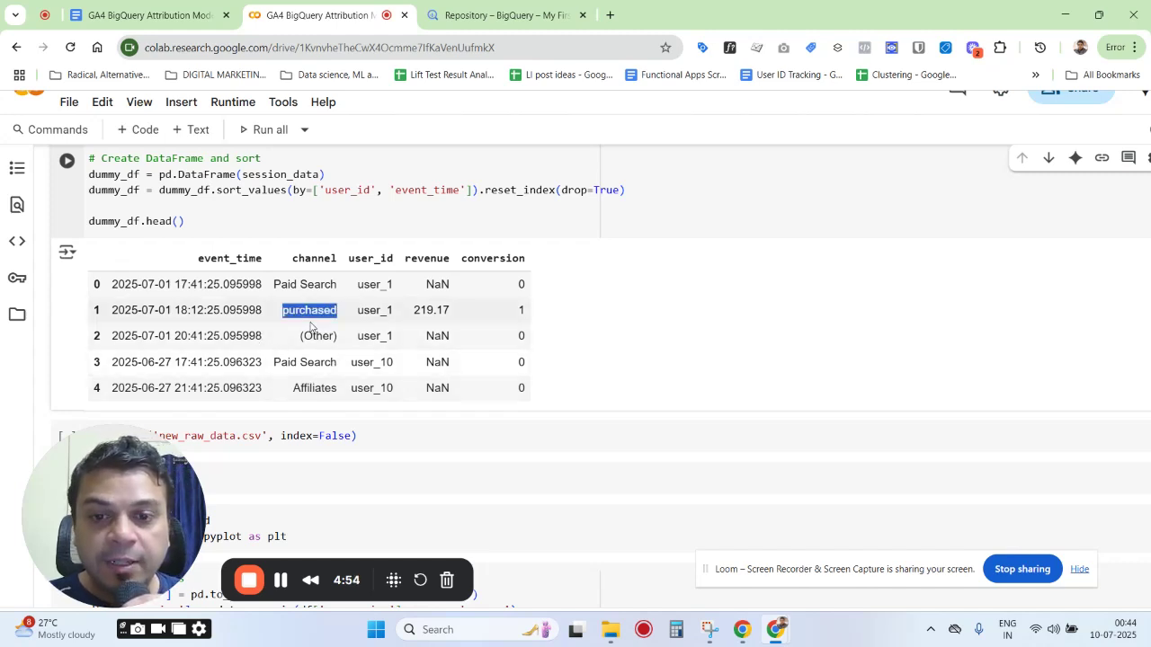
{"action": "left_click", "coordinate": [292, 316]}
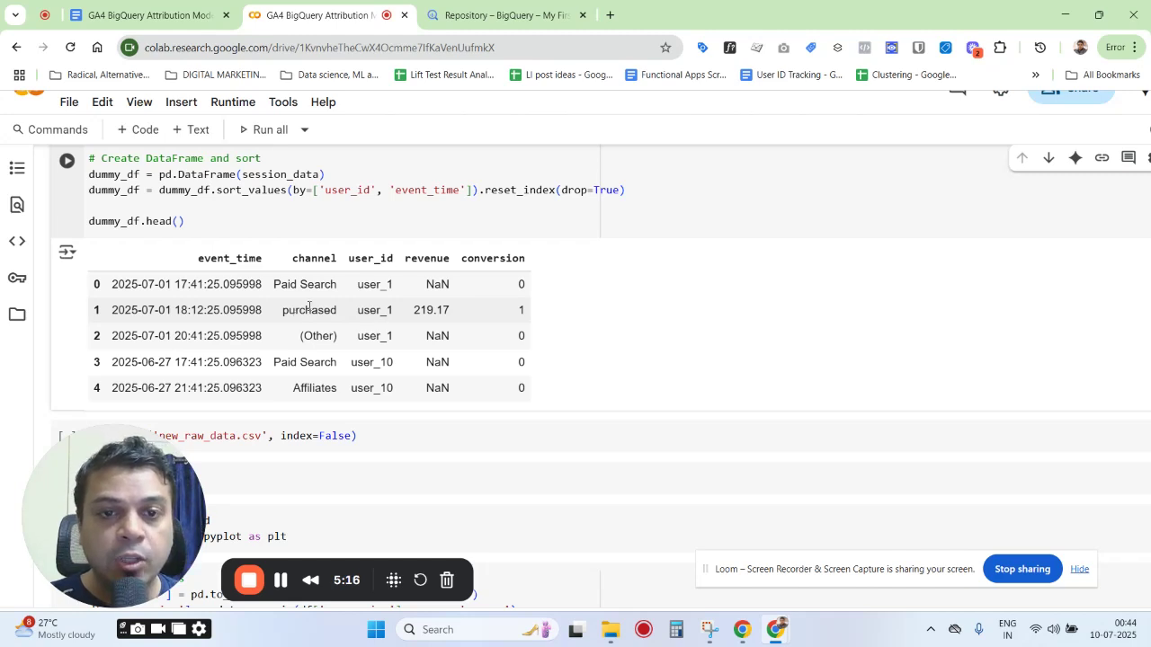
{"action": "double_click", "coordinate": [286, 309]}
{"action": "left_click", "coordinate": [375, 309]}
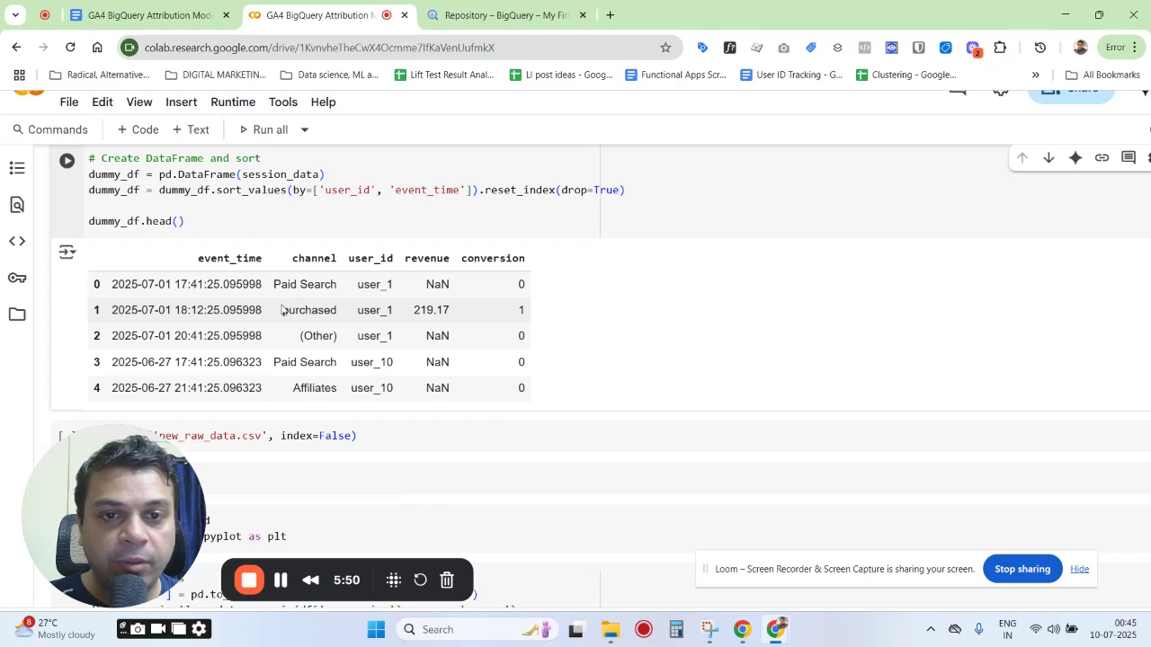
Step: Inspect the revenue and conversion columns of the dummy data, highlighting the NaN revenue in row 0
{"action": "scroll", "coordinate": [411, 312], "scroll_direction": "up", "scroll_amount": 2}
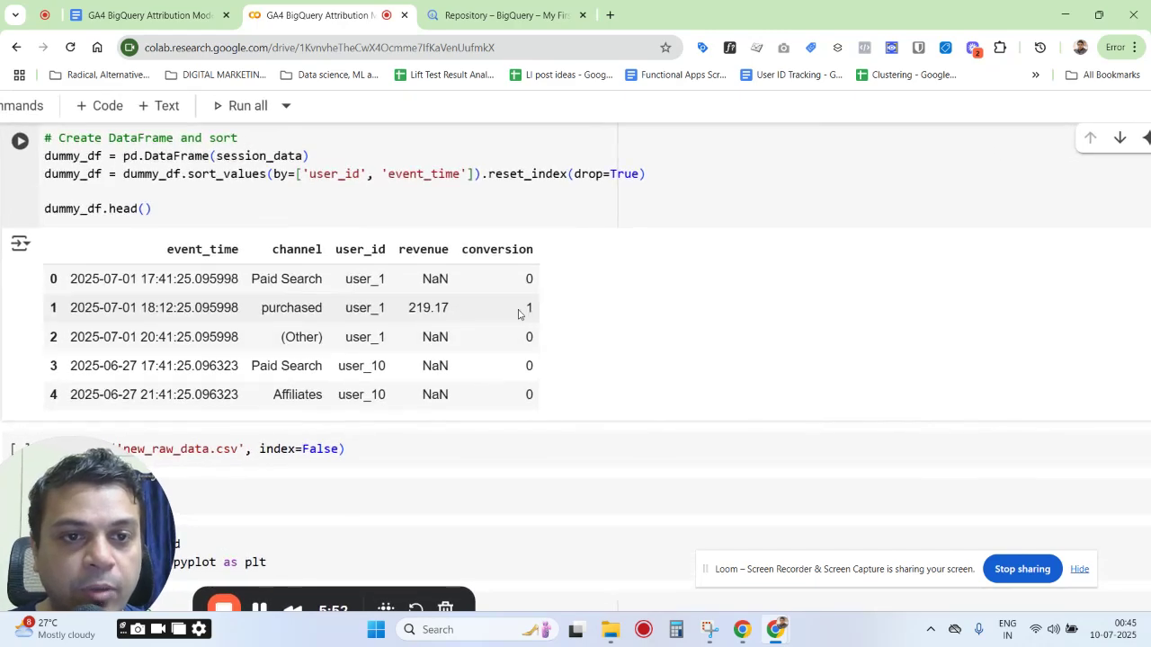
{"action": "scroll", "coordinate": [526, 313], "scroll_direction": "down", "scroll_amount": 2}
{"action": "left_click_drag", "start_coordinate": [381, 291], "coordinate": [408, 292]}
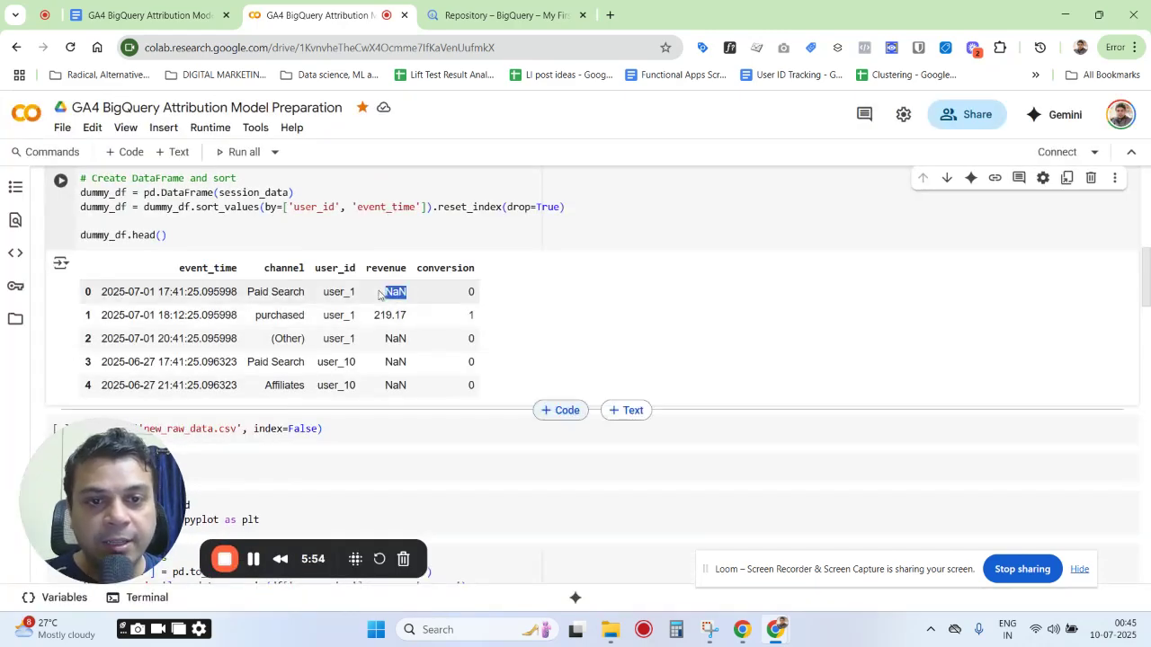
{"action": "left_click", "coordinate": [393, 387]}
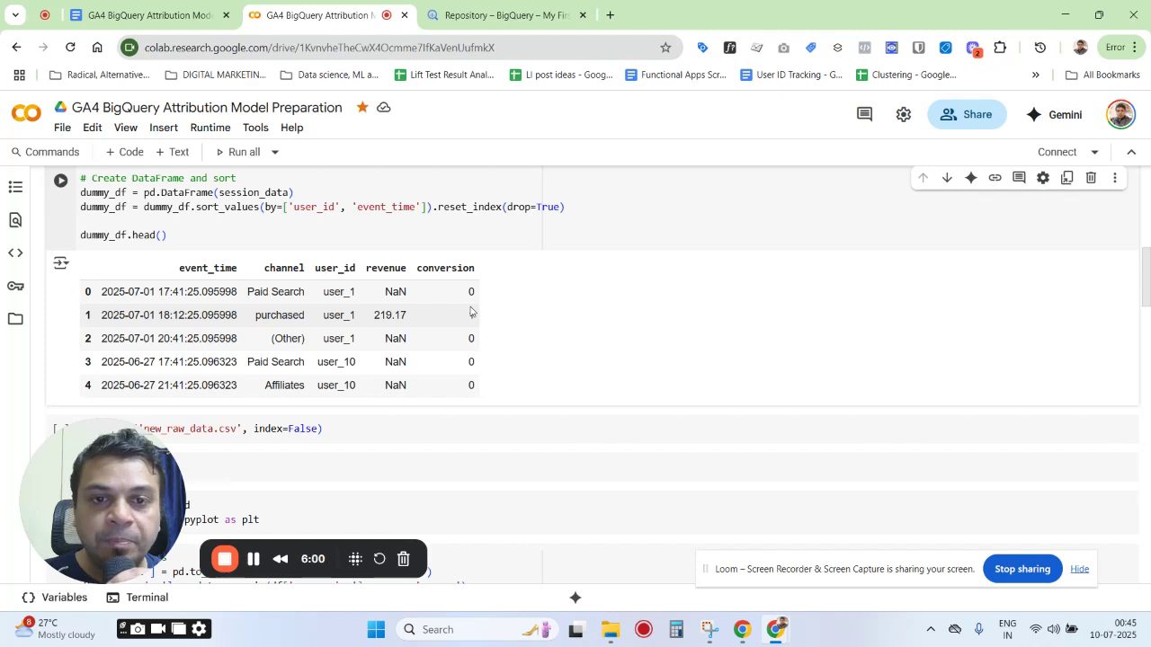
Step: Revisit the user, traffic source and ecommerce fields of the BigQuery events schema, and return to the Colab notebook
{"action": "scroll", "coordinate": [377, 270], "scroll_direction": "up", "scroll_amount": 1}
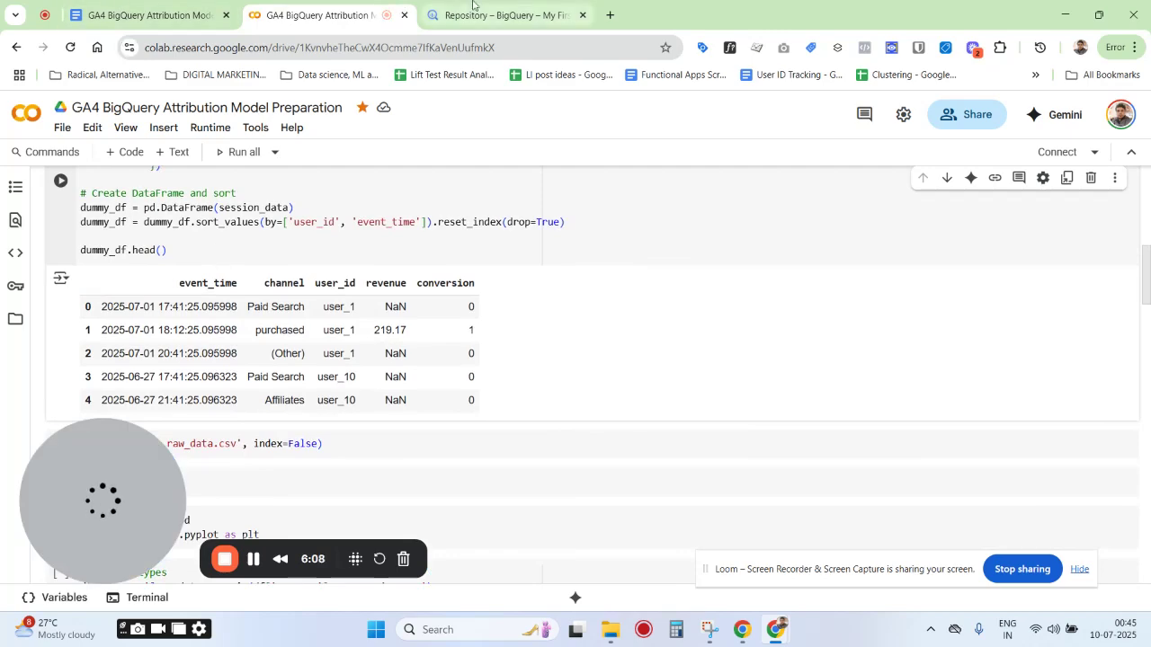
{"action": "left_click", "coordinate": [497, 14]}
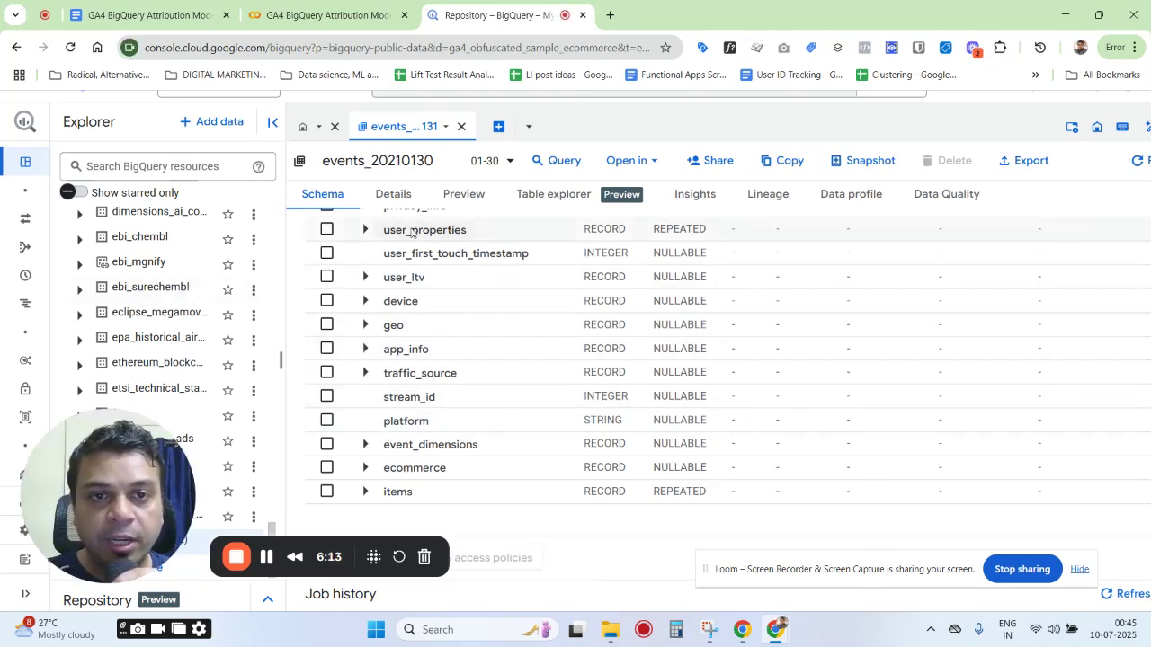
{"action": "left_click", "coordinate": [350, 31]}
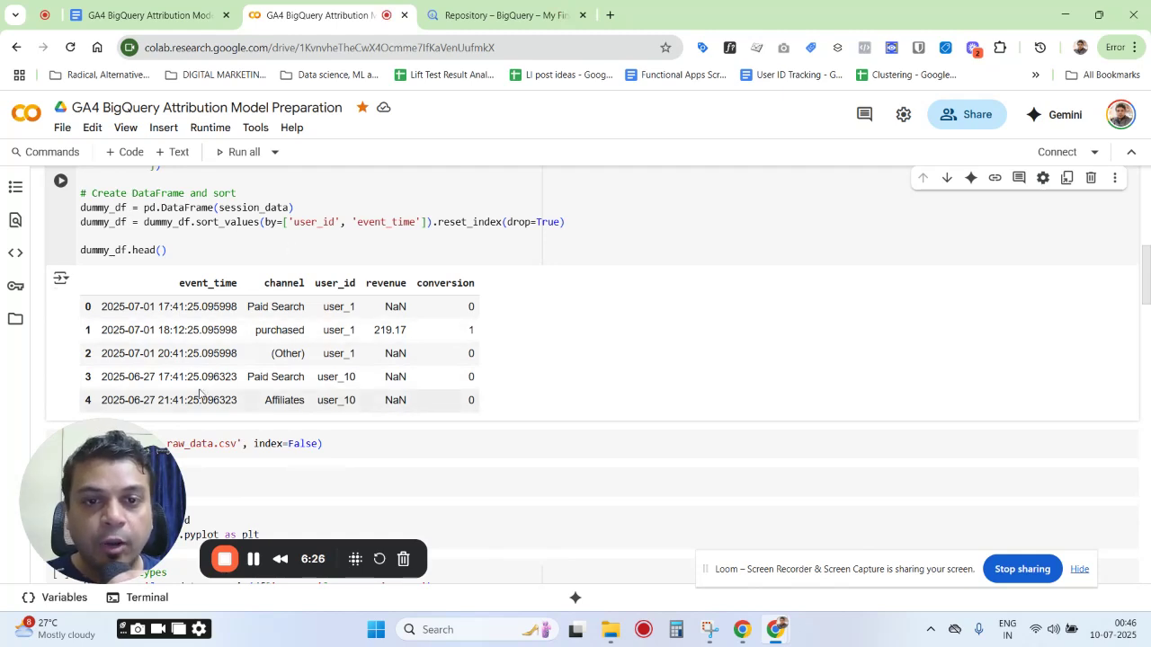
Step: Review the notebook cells for CSV export, type conversion, sorting, channel plotting and journey grouping, down to the attribution_df output
{"action": "scroll", "coordinate": [367, 365], "scroll_direction": "down", "scroll_amount": 1}
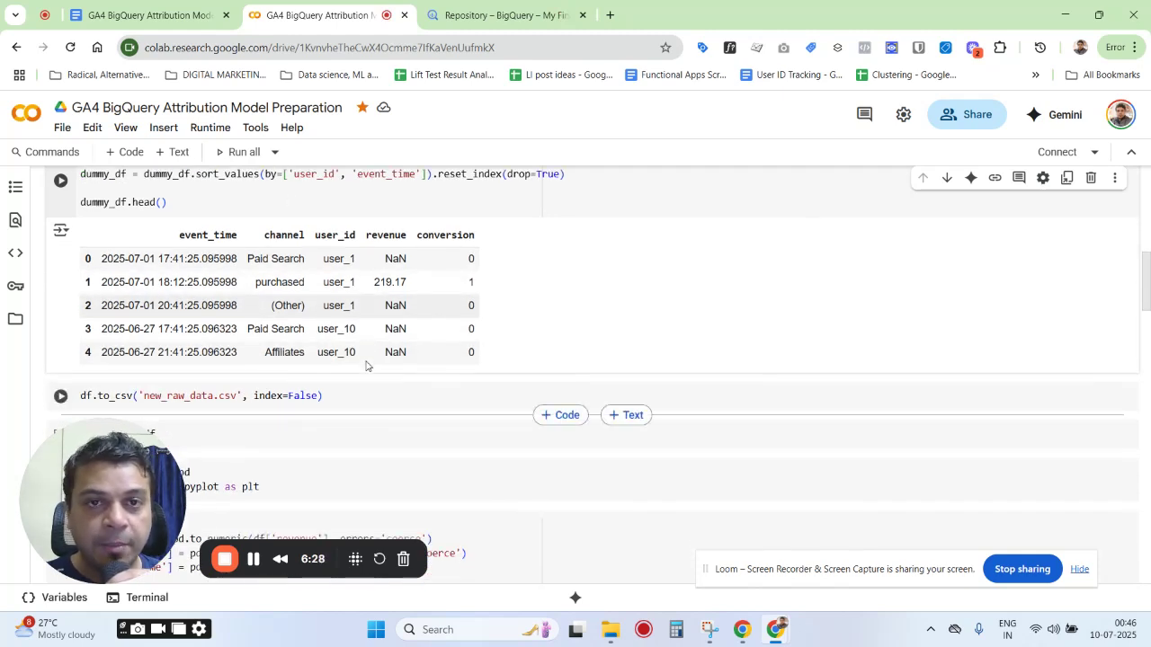
{"action": "scroll", "coordinate": [365, 365], "scroll_direction": "down", "scroll_amount": 1}
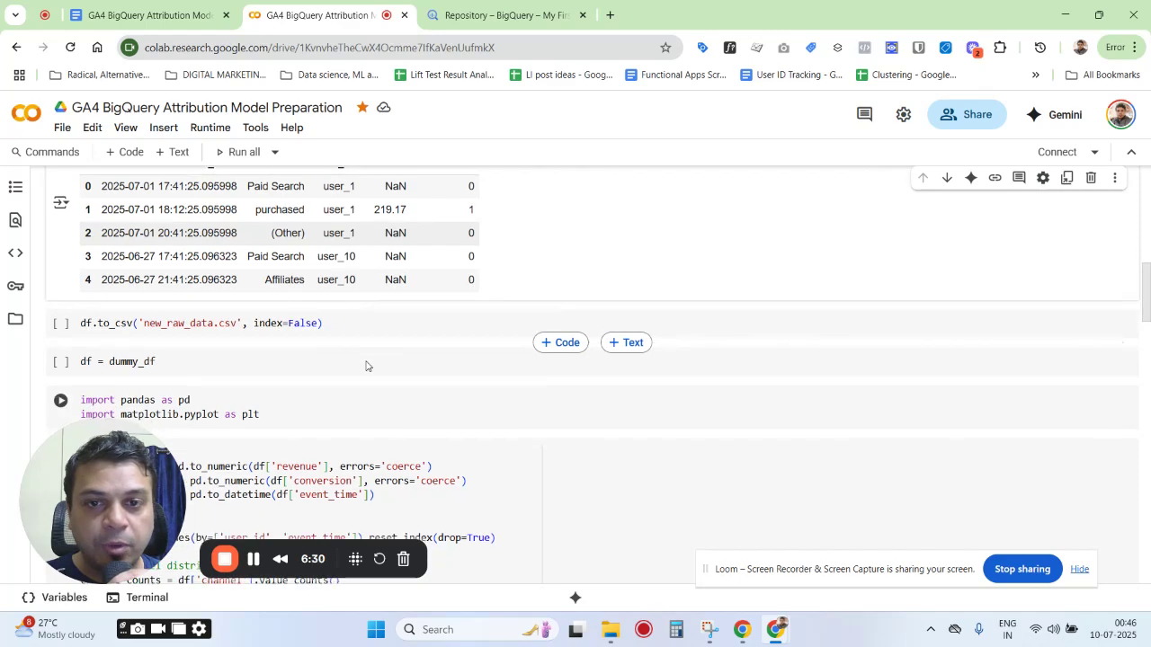
{"action": "scroll", "coordinate": [366, 365], "scroll_direction": "down", "scroll_amount": 4}
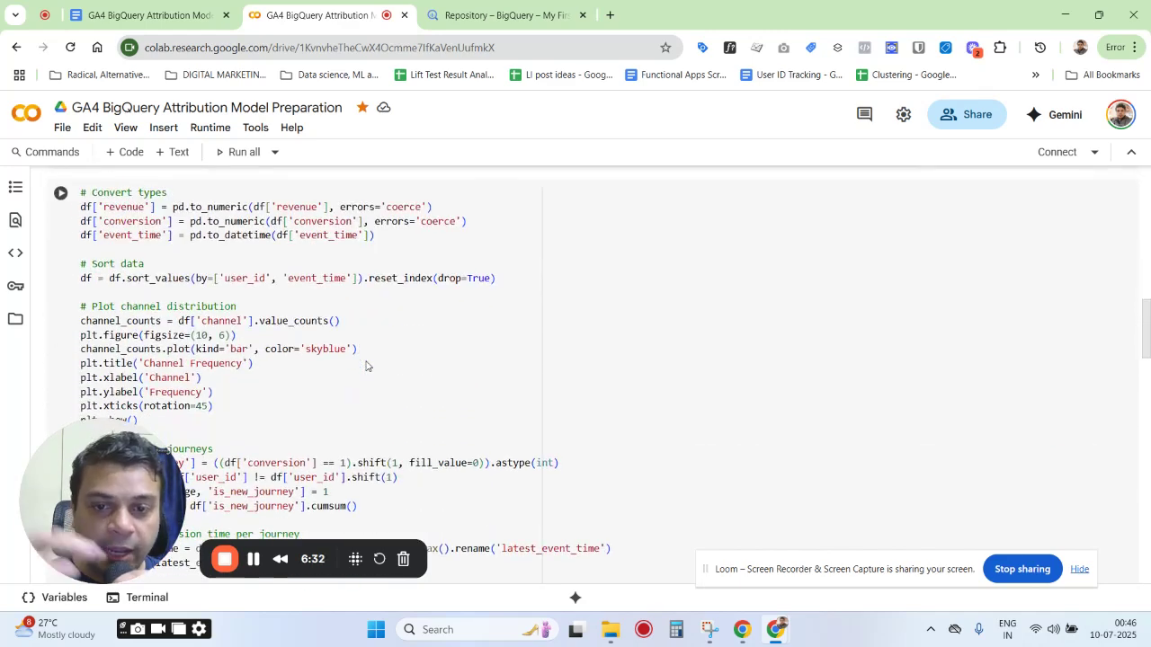
{"action": "scroll", "coordinate": [365, 365], "scroll_direction": "down", "scroll_amount": 8}
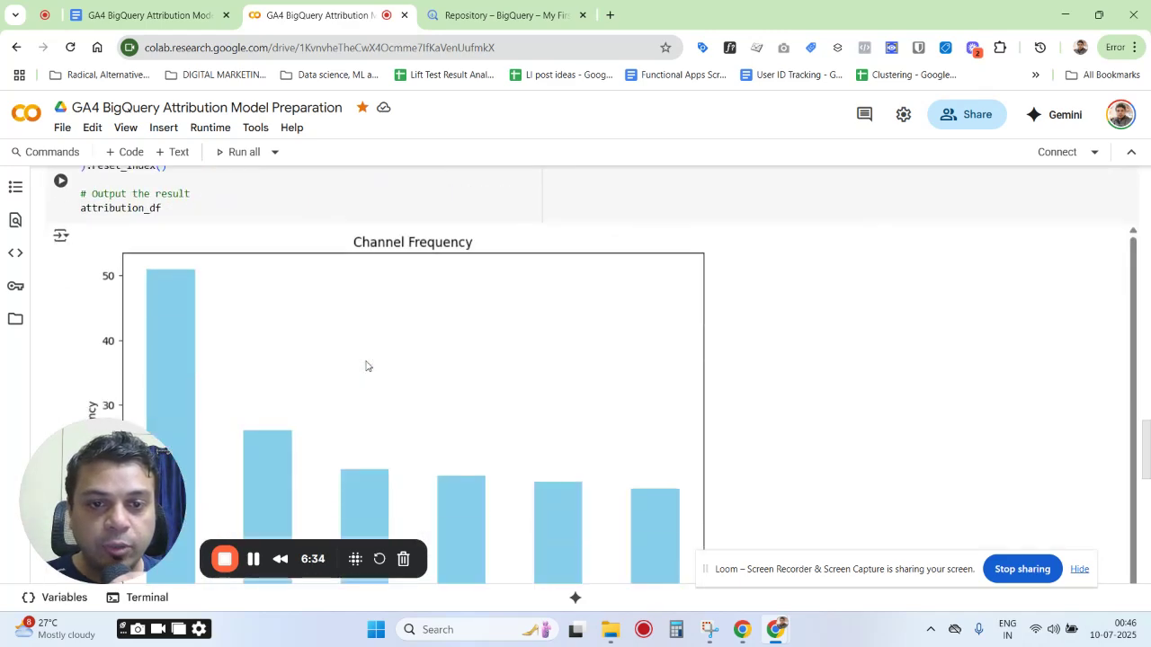
Step: Examine the Channel Frequency bar chart and the table of conversion paths with total conversions, nulls and conversion value
{"action": "scroll", "coordinate": [366, 365], "scroll_direction": "down", "scroll_amount": 5}
{"action": "scroll", "coordinate": [366, 365], "scroll_direction": "up", "scroll_amount": 1}
{"action": "scroll", "coordinate": [366, 365], "scroll_direction": "down", "scroll_amount": 1}
{"action": "scroll", "coordinate": [365, 365], "scroll_direction": "up", "scroll_amount": 3}
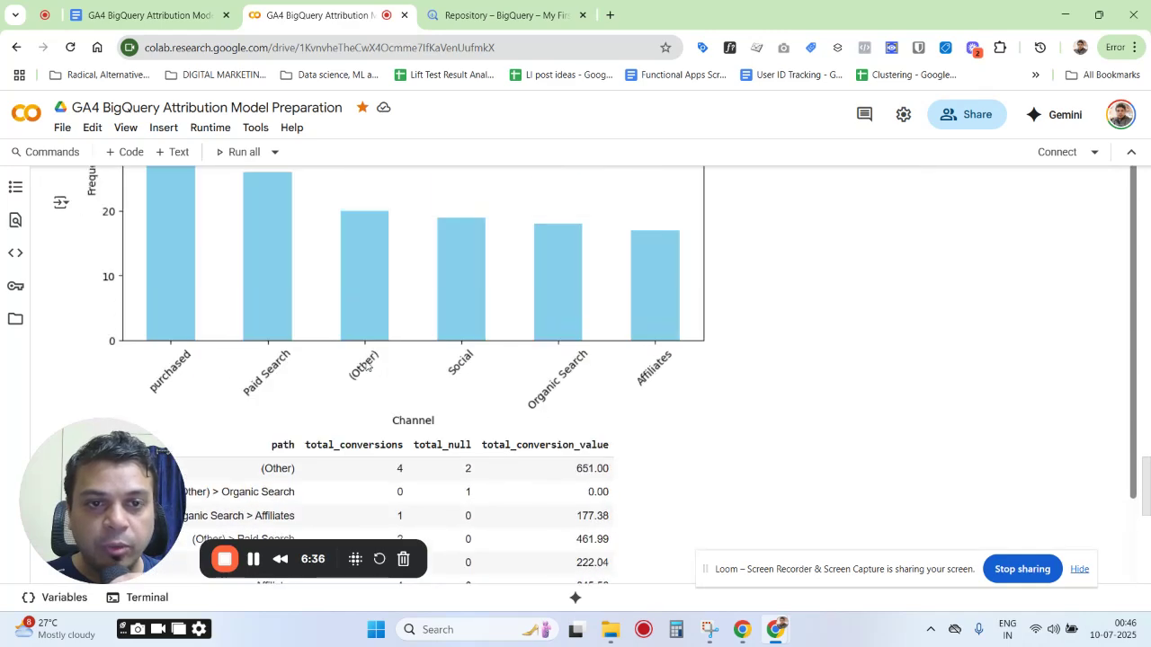
{"action": "scroll", "coordinate": [366, 365], "scroll_direction": "up", "scroll_amount": 3}
{"action": "scroll", "coordinate": [366, 365], "scroll_direction": "down", "scroll_amount": 1}
{"action": "scroll", "coordinate": [366, 365], "scroll_direction": "up", "scroll_amount": 2}
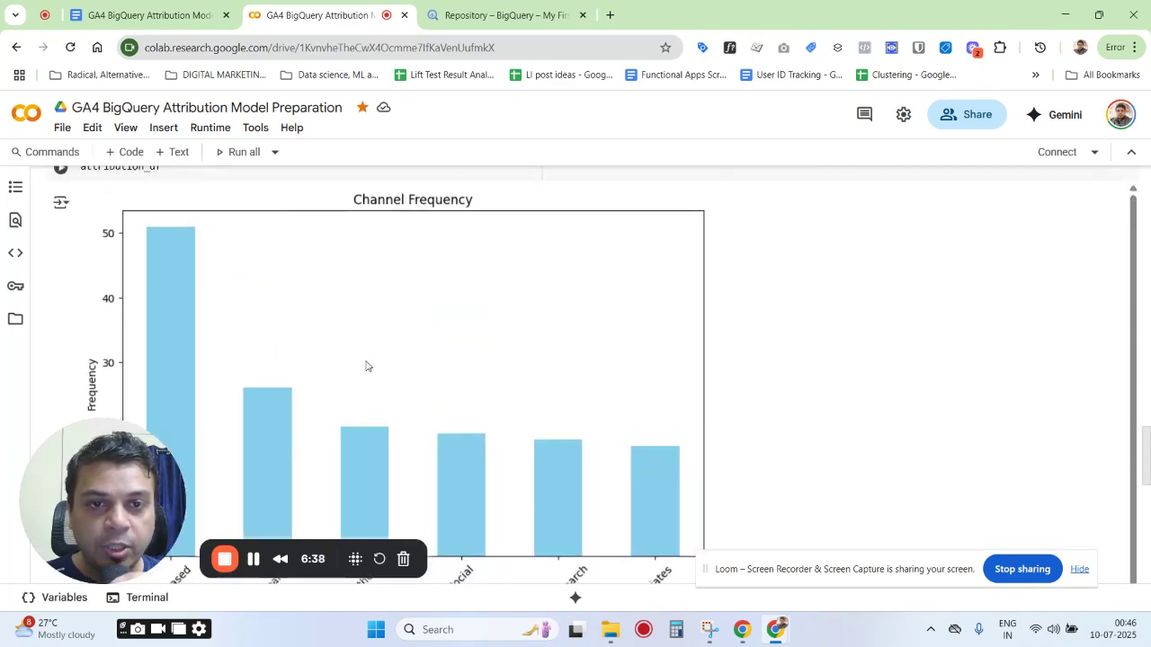
{"action": "scroll", "coordinate": [366, 365], "scroll_direction": "down", "scroll_amount": 3}
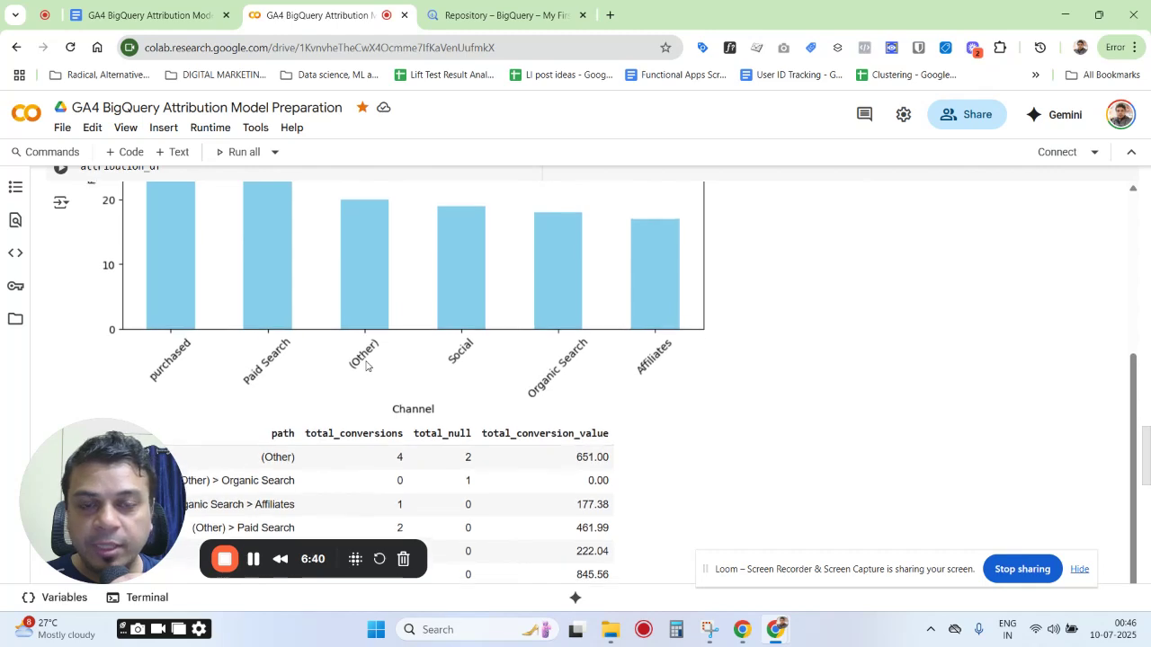
{"action": "scroll", "coordinate": [366, 365], "scroll_direction": "up", "scroll_amount": 3}
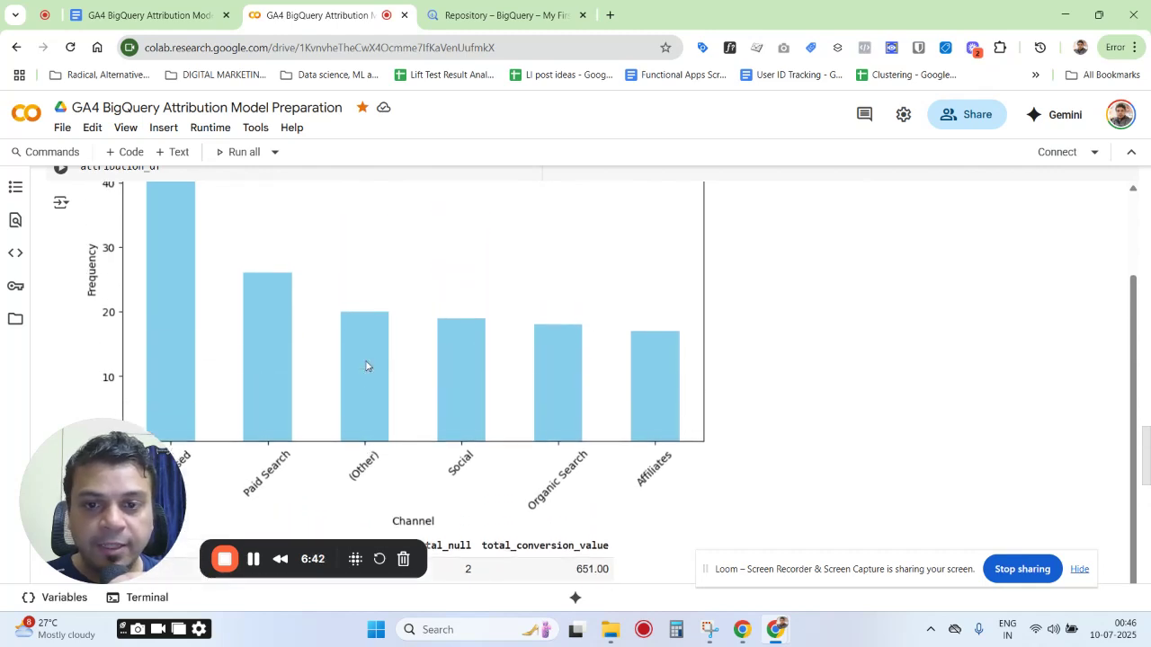
Step: Compare the channel counts in the Channel Frequency chart with the multi-channel paths listed in the conversion table beneath it
{"action": "left_click_drag", "start_coordinate": [99, 505], "coordinate": [755, 451]}
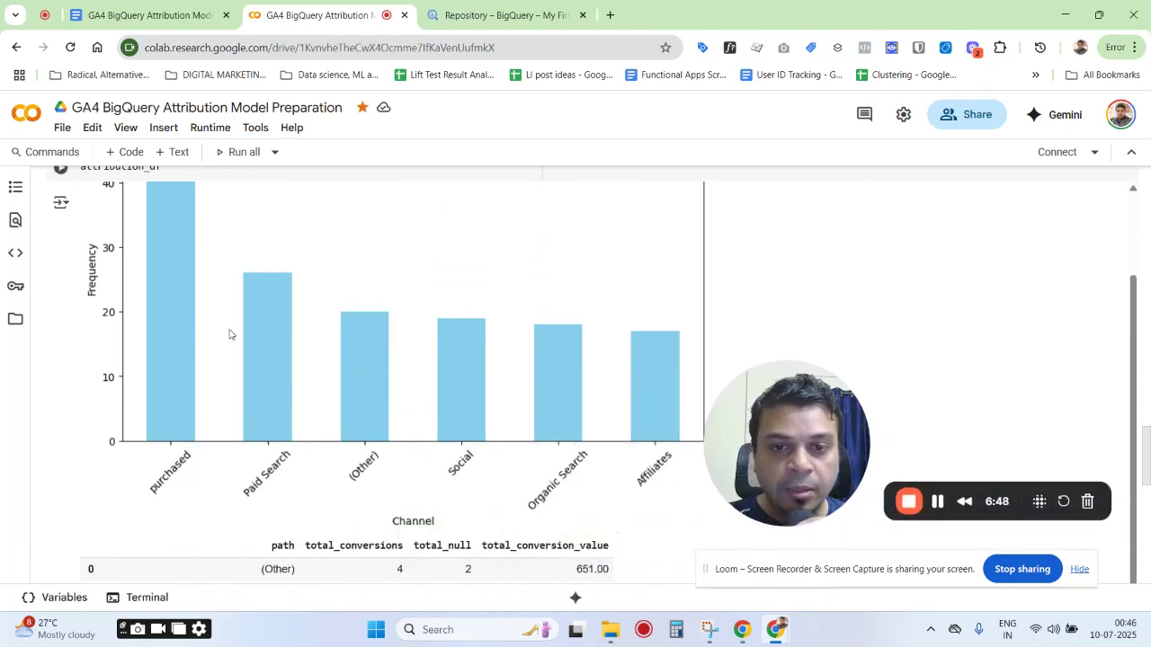
{"action": "scroll", "coordinate": [144, 474], "scroll_direction": "up", "scroll_amount": 1}
{"action": "scroll", "coordinate": [144, 473], "scroll_direction": "down", "scroll_amount": 1}
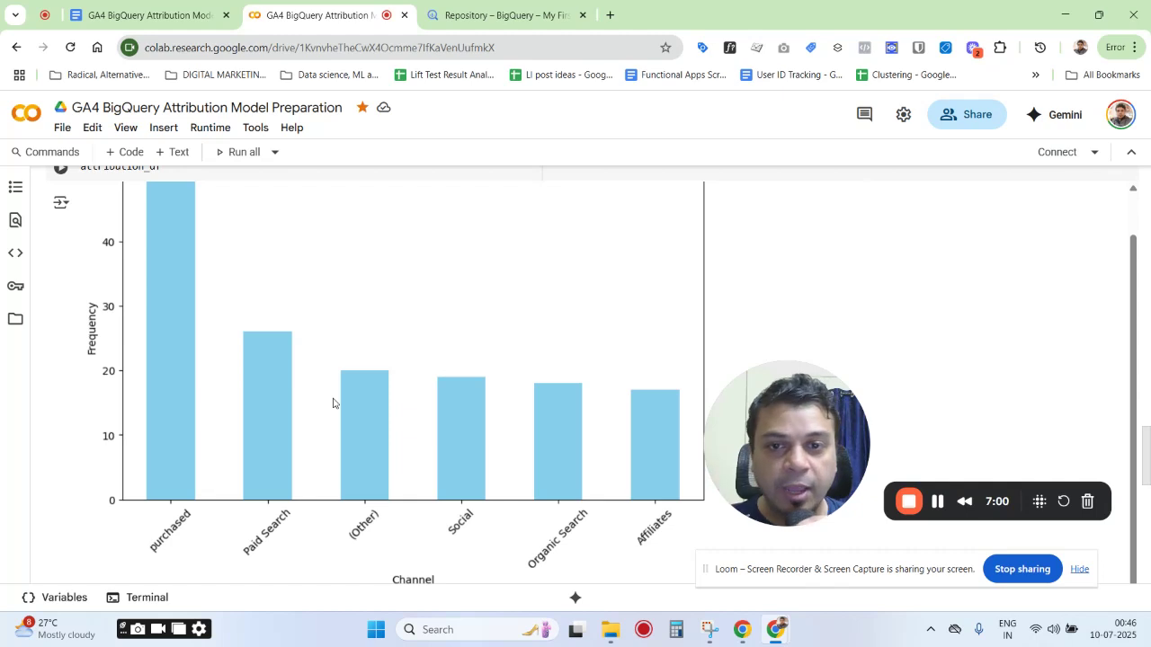
{"action": "scroll", "coordinate": [332, 403], "scroll_direction": "up", "scroll_amount": 1}
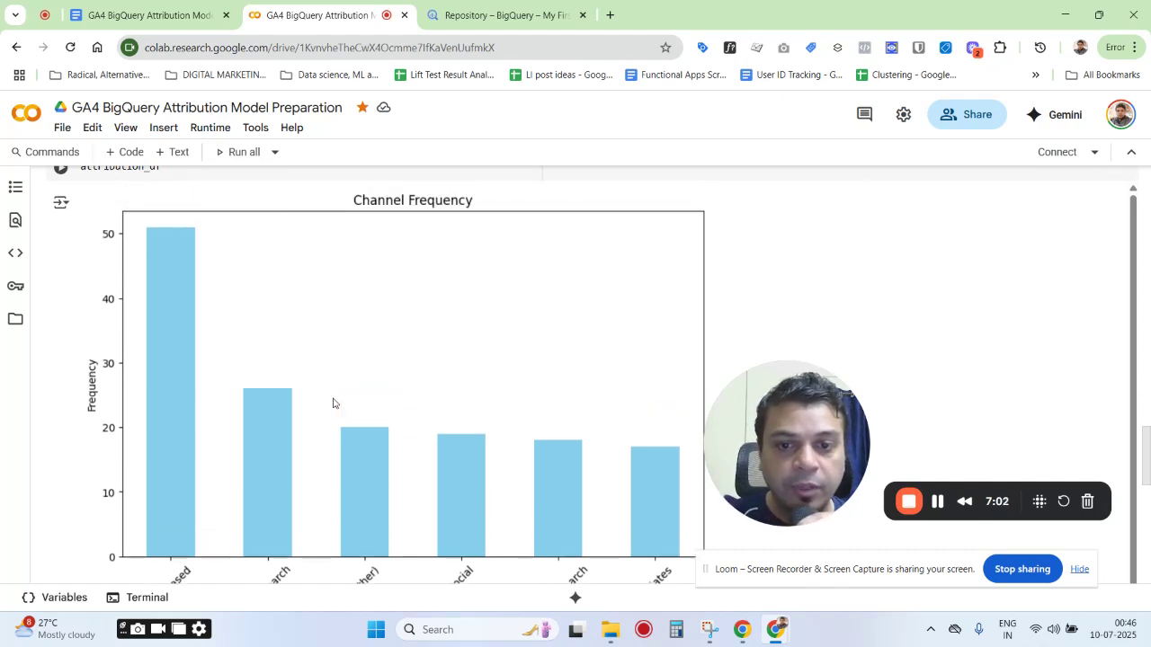
{"action": "scroll", "coordinate": [332, 403], "scroll_direction": "down", "scroll_amount": 1}
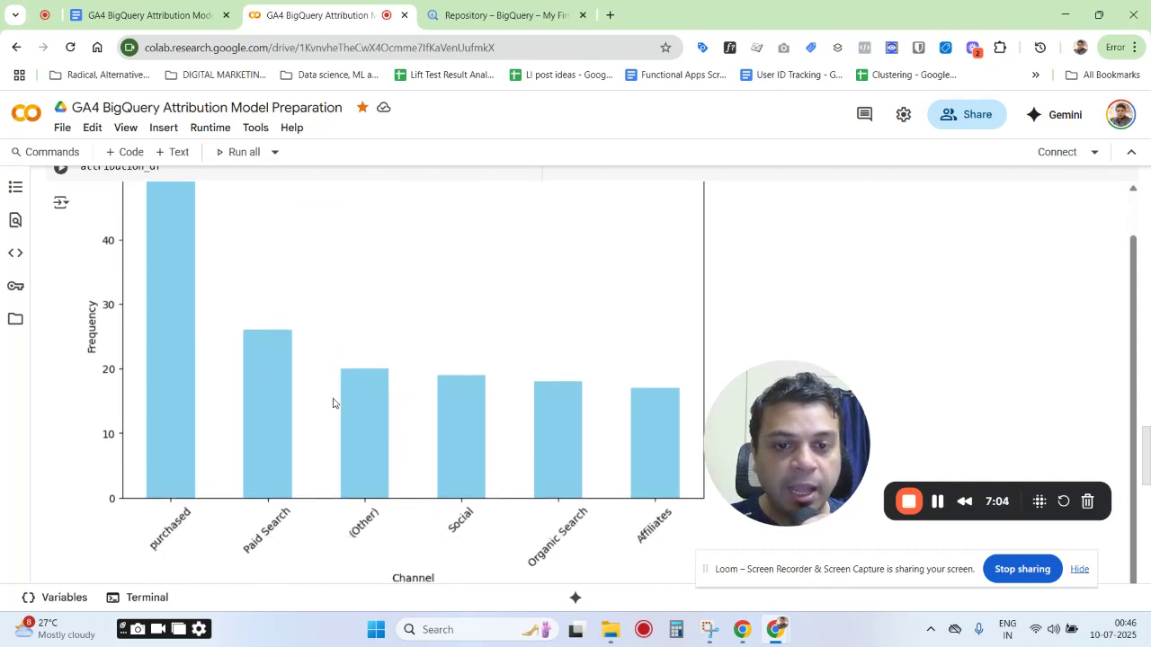
{"action": "scroll", "coordinate": [491, 444], "scroll_direction": "down", "scroll_amount": 1}
{"action": "scroll", "coordinate": [492, 444], "scroll_direction": "down", "scroll_amount": 1}
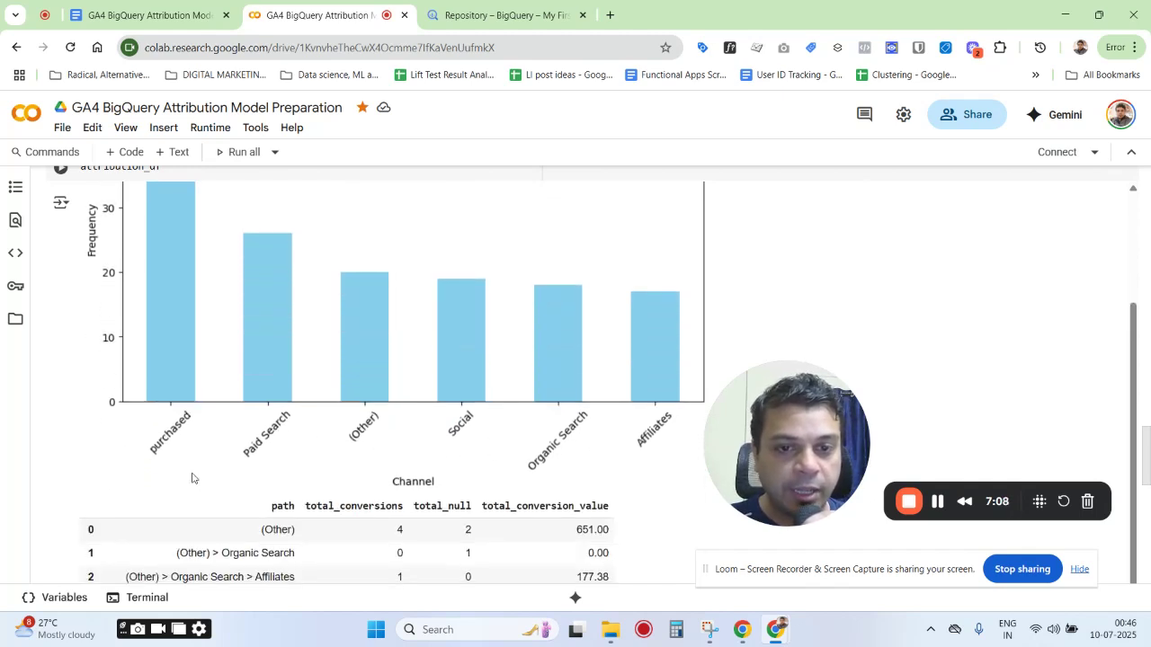
{"action": "scroll", "coordinate": [534, 447], "scroll_direction": "down", "scroll_amount": 1}
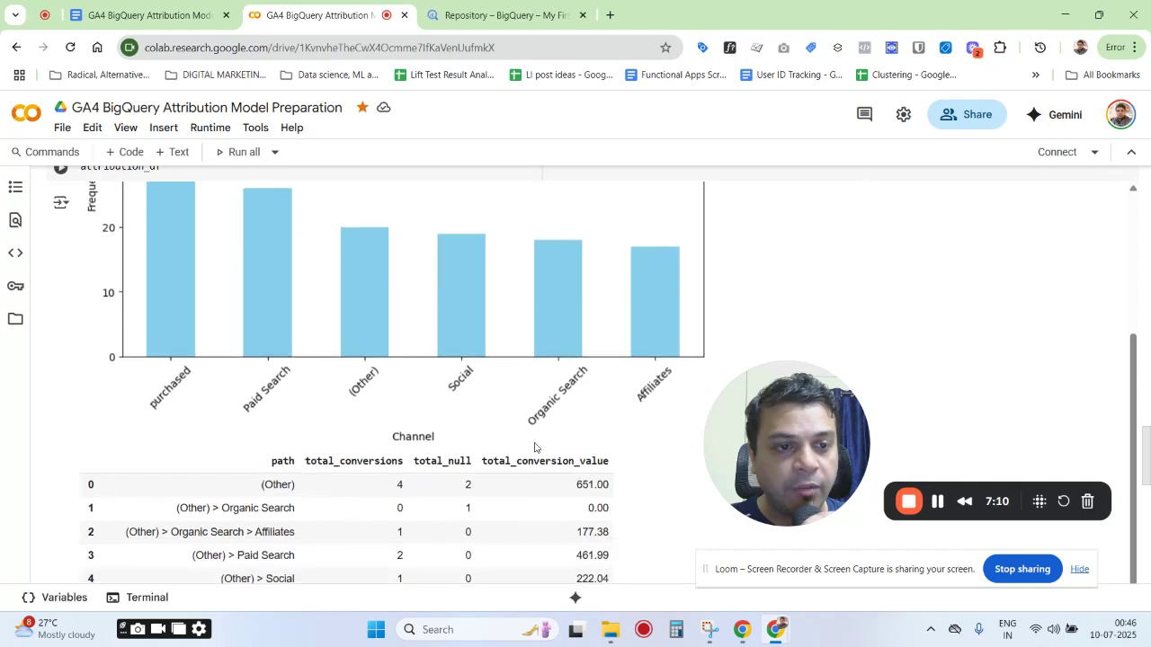
{"action": "scroll", "coordinate": [534, 448], "scroll_direction": "down", "scroll_amount": 4}
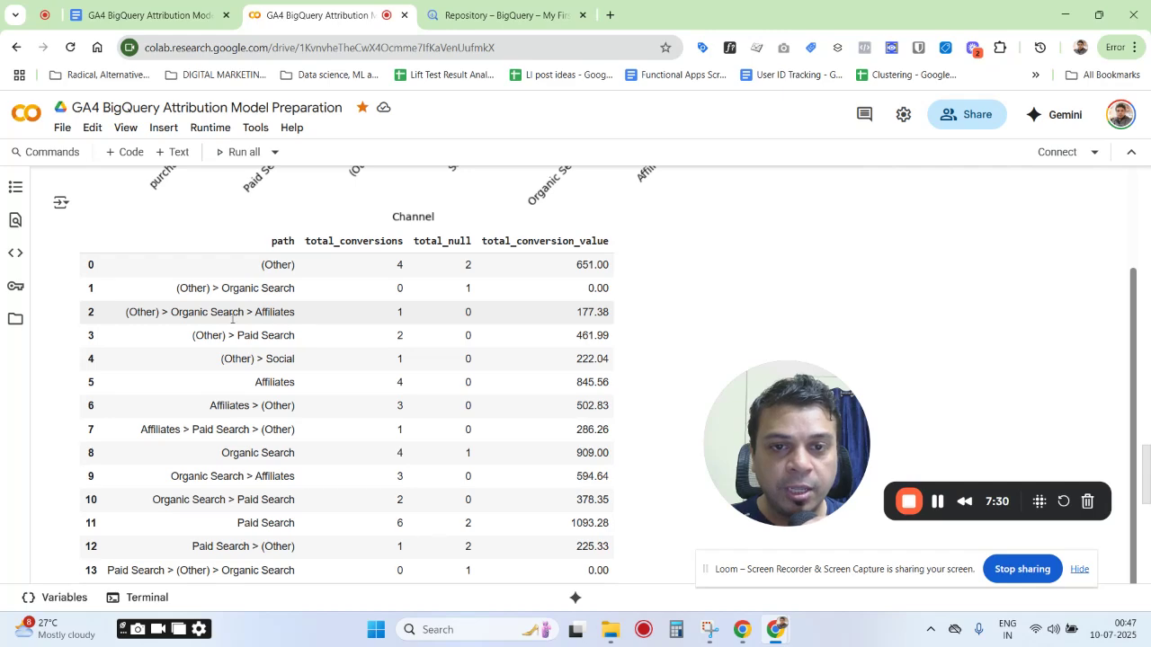
{"action": "scroll", "coordinate": [232, 318], "scroll_direction": "up", "scroll_amount": 4}
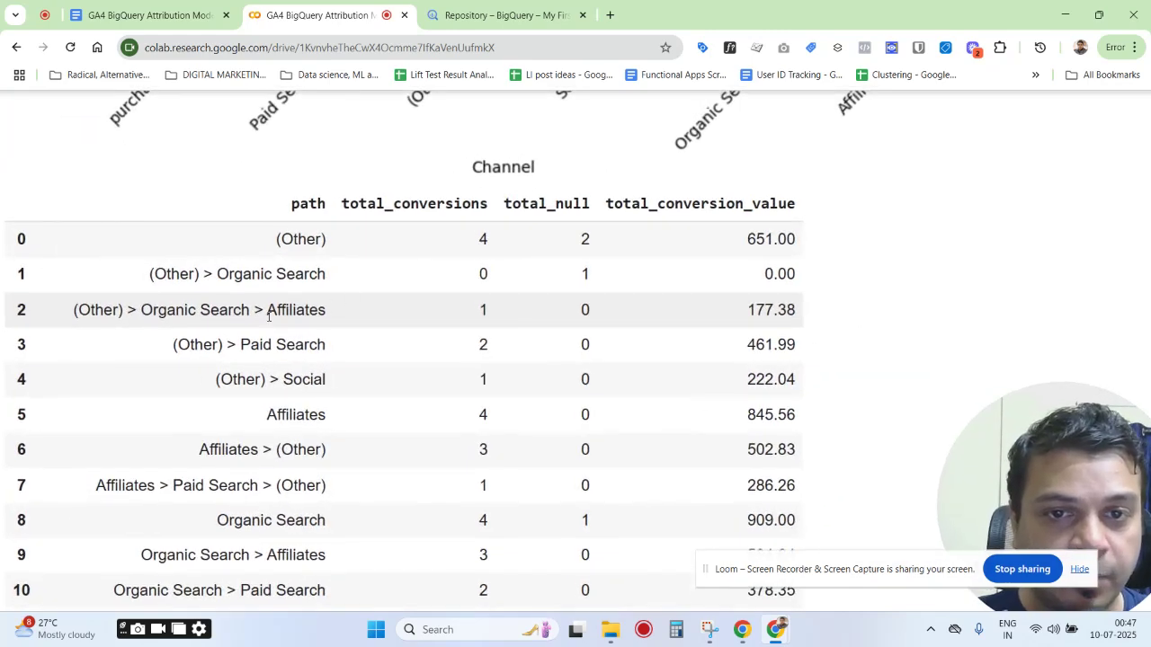
{"action": "scroll", "coordinate": [268, 316], "scroll_direction": "down", "scroll_amount": 4}
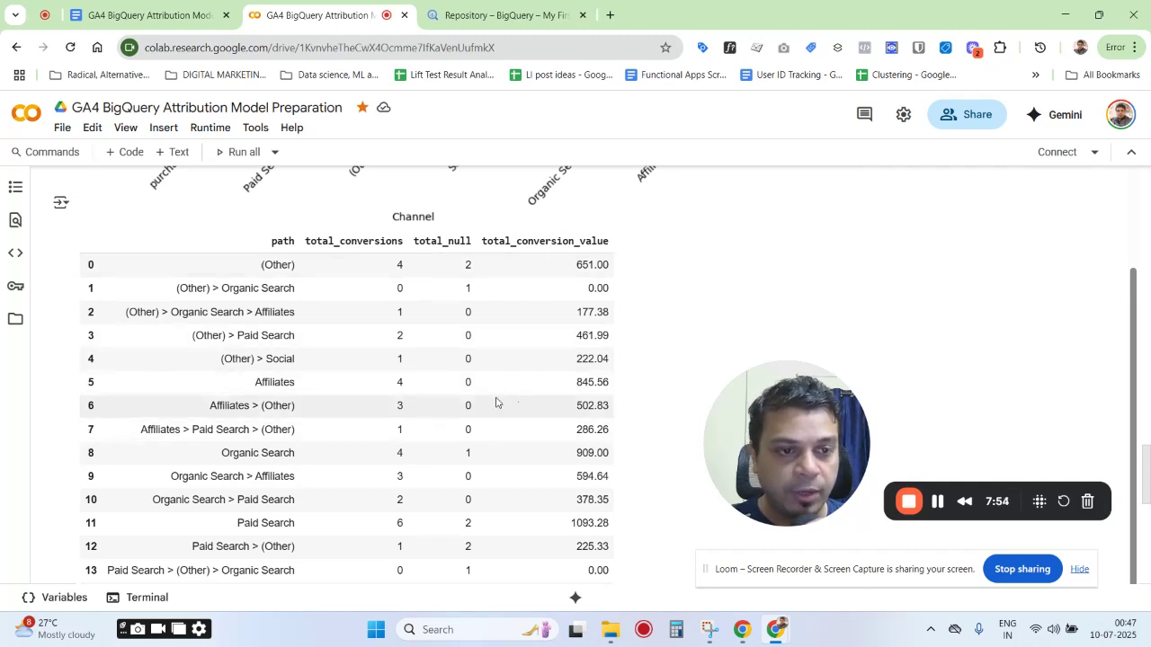
Step: Revisit the final attribution table code, the dummy session generation code and the dummy_df.head() output
{"action": "scroll", "coordinate": [496, 403], "scroll_direction": "up", "scroll_amount": 6}
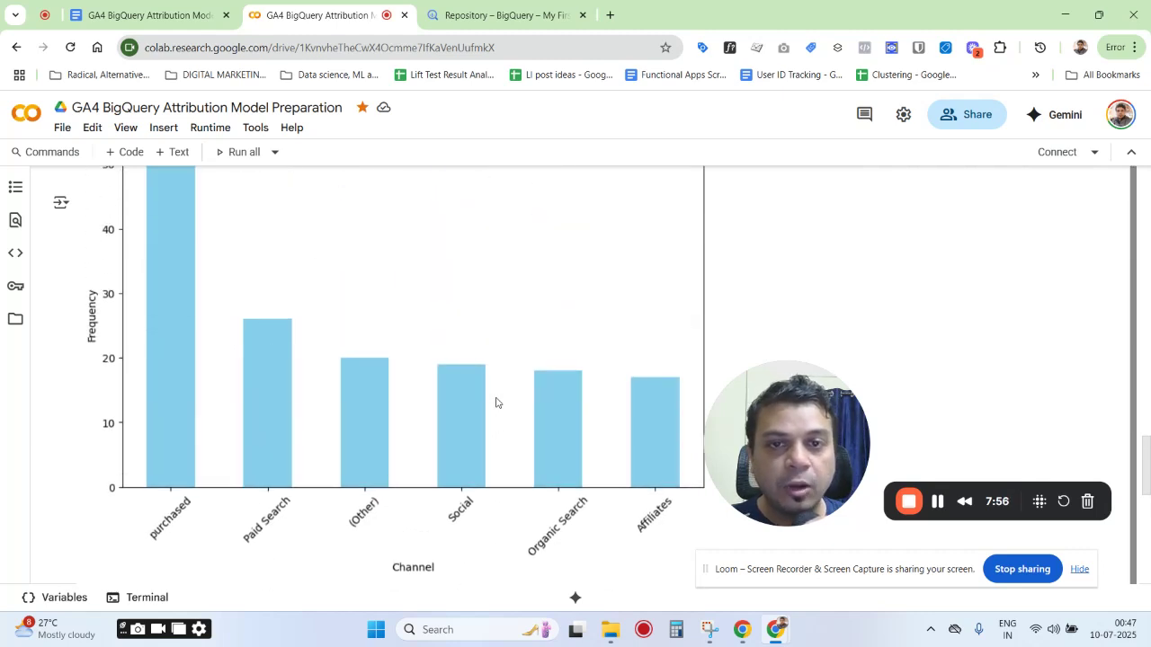
{"action": "scroll", "coordinate": [496, 403], "scroll_direction": "up", "scroll_amount": 1}
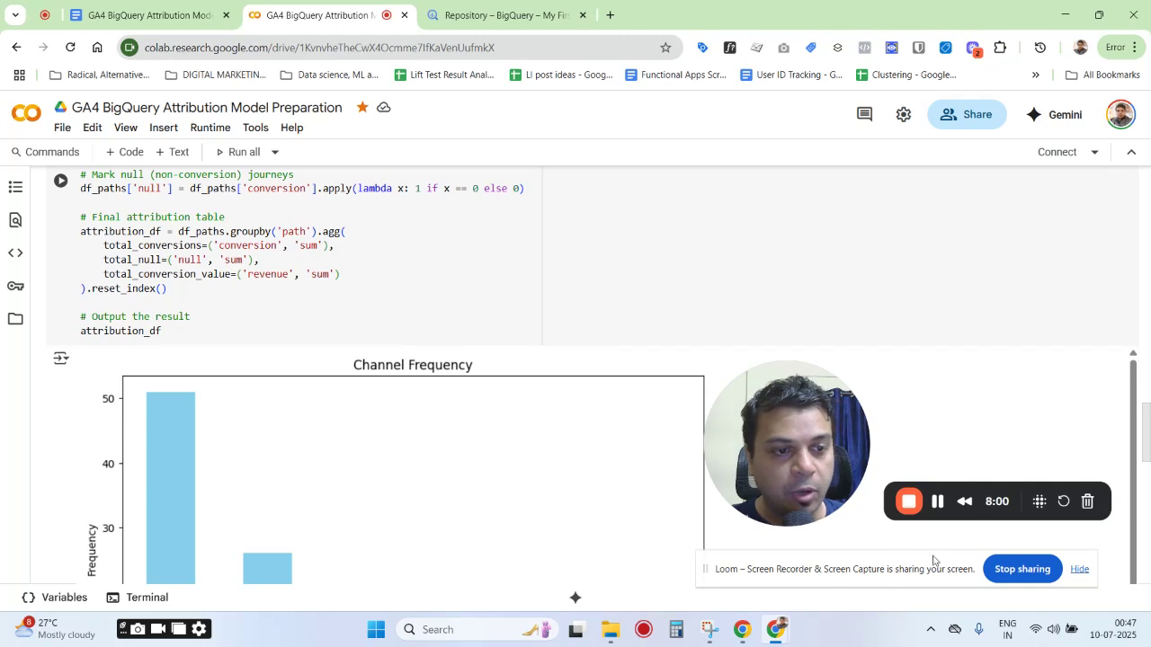
{"action": "left_click_drag", "start_coordinate": [890, 572], "coordinate": [644, 577]}
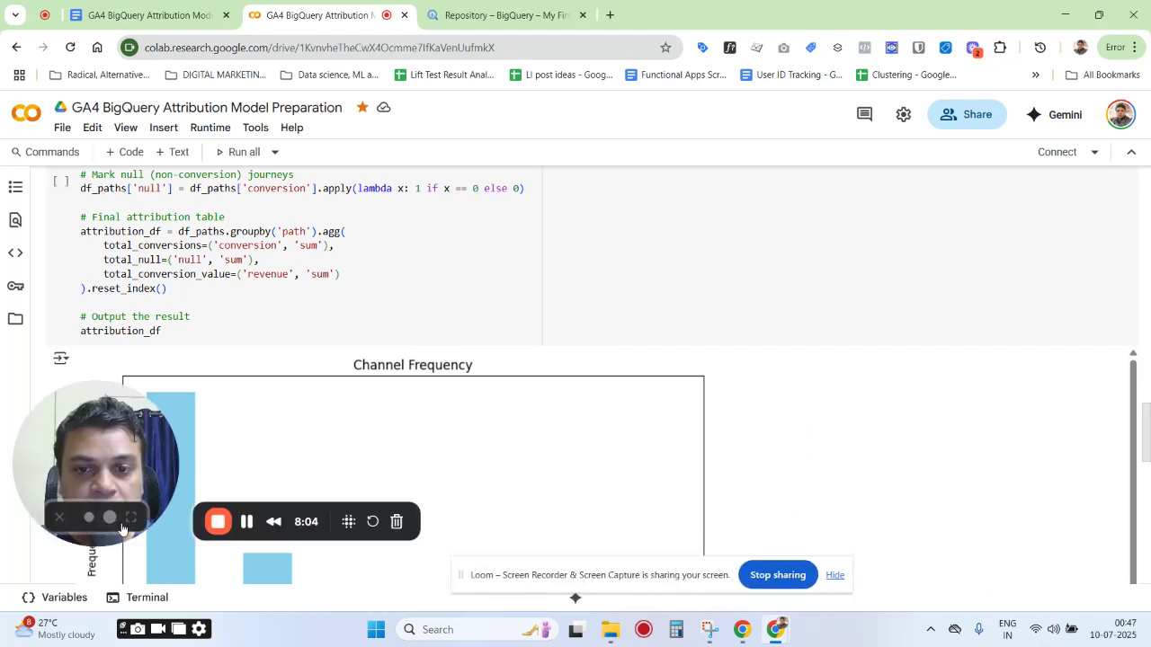
{"action": "left_click_drag", "start_coordinate": [121, 444], "coordinate": [114, 489]}
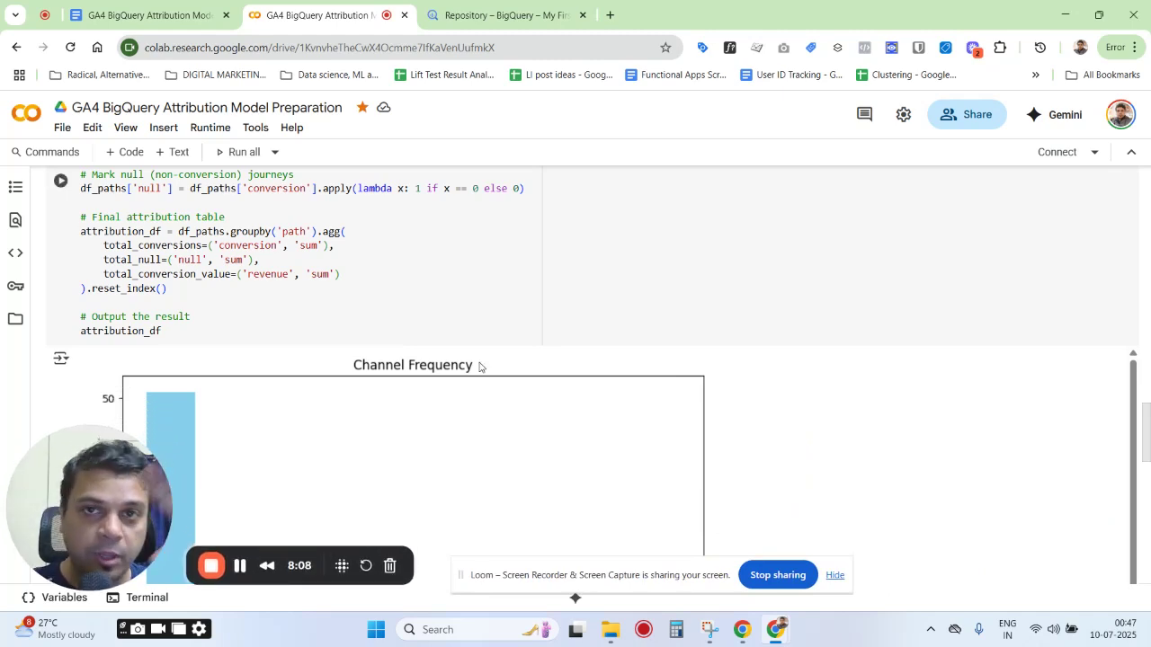
{"action": "scroll", "coordinate": [482, 368], "scroll_direction": "up", "scroll_amount": 7}
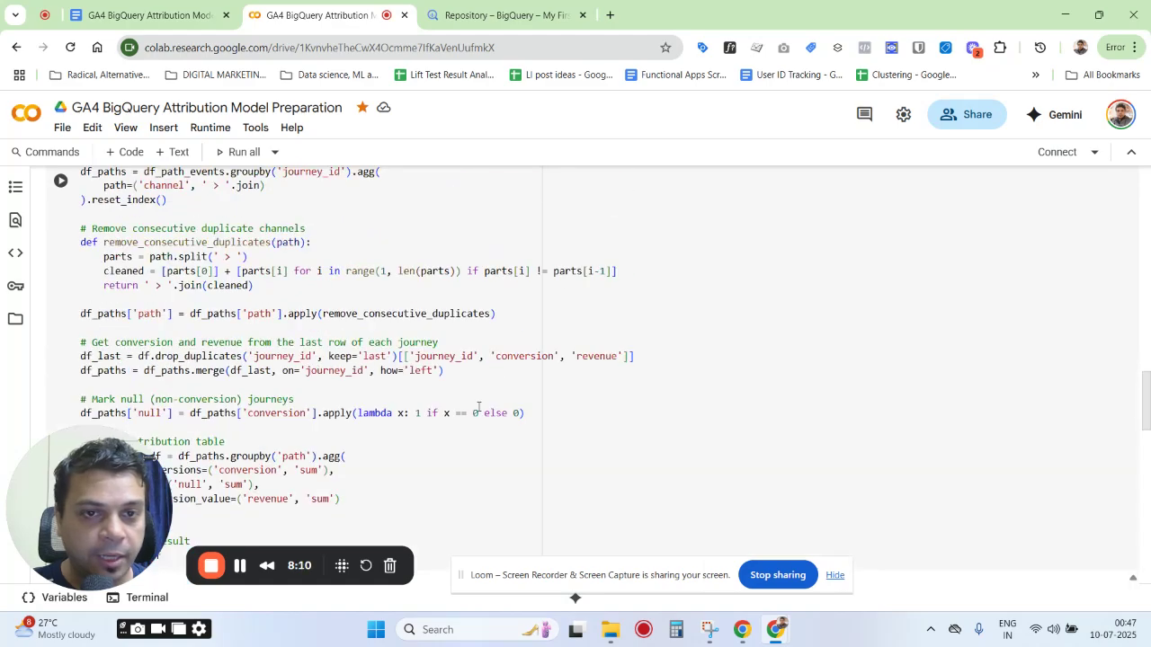
{"action": "scroll", "coordinate": [530, 373], "scroll_direction": "up", "scroll_amount": 10}
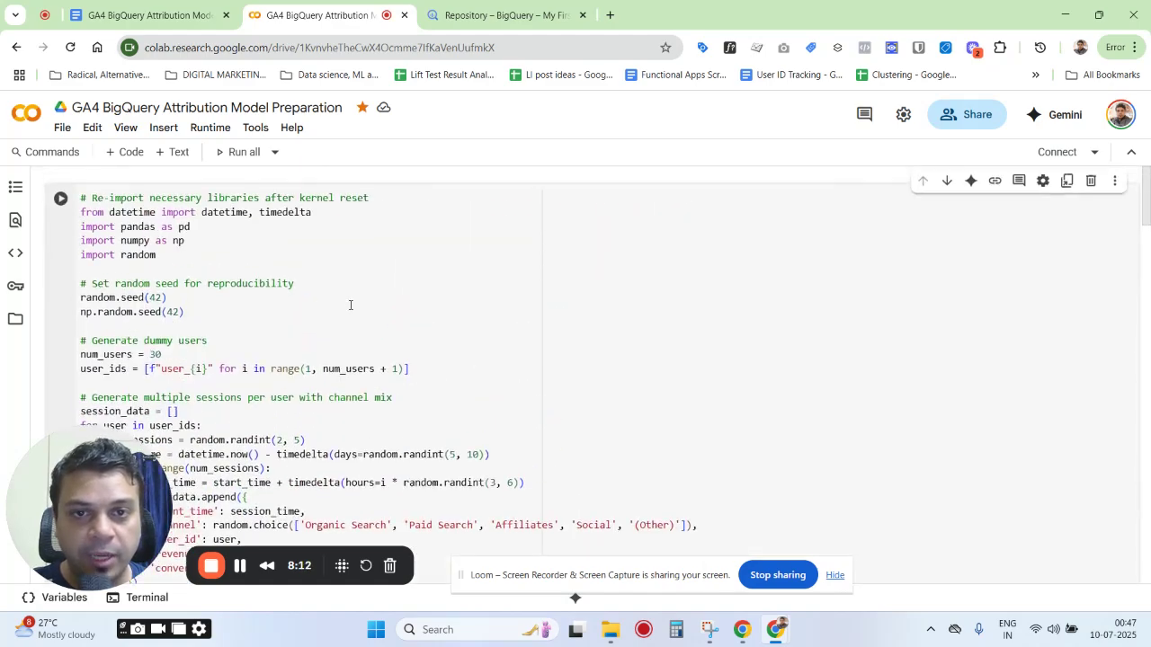
{"action": "scroll", "coordinate": [468, 345], "scroll_direction": "down", "scroll_amount": 10}
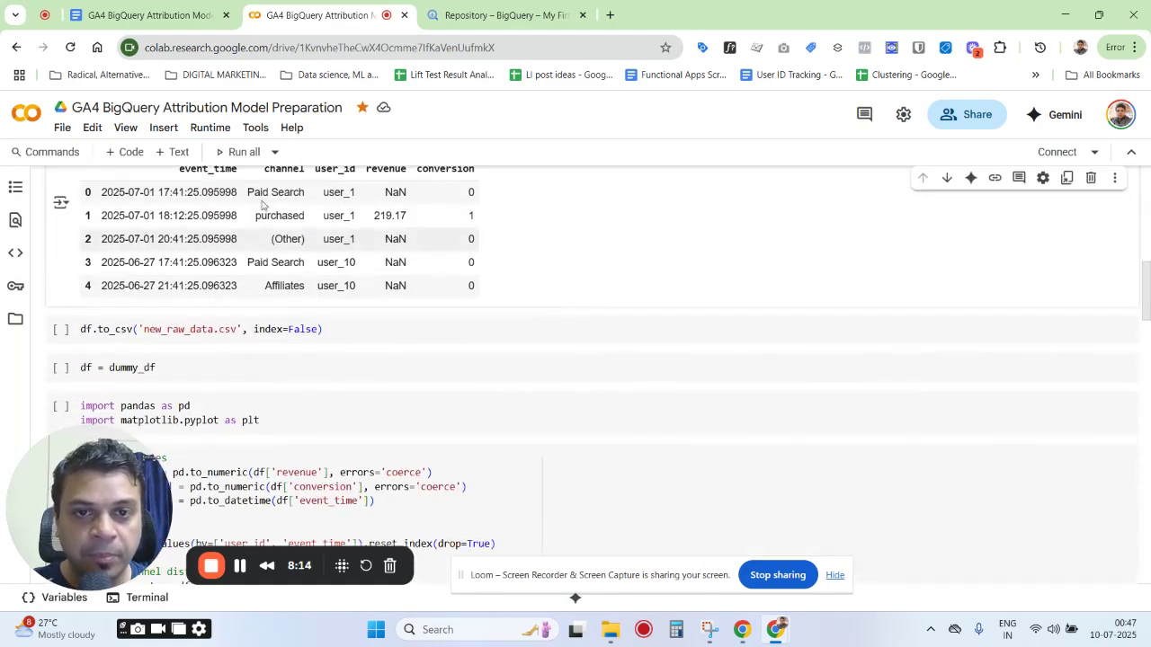
Step: Review the code that converts column types, sorts by user_id and event_time, and plots the channel distribution
{"action": "scroll", "coordinate": [477, 346], "scroll_direction": "down", "scroll_amount": 4}
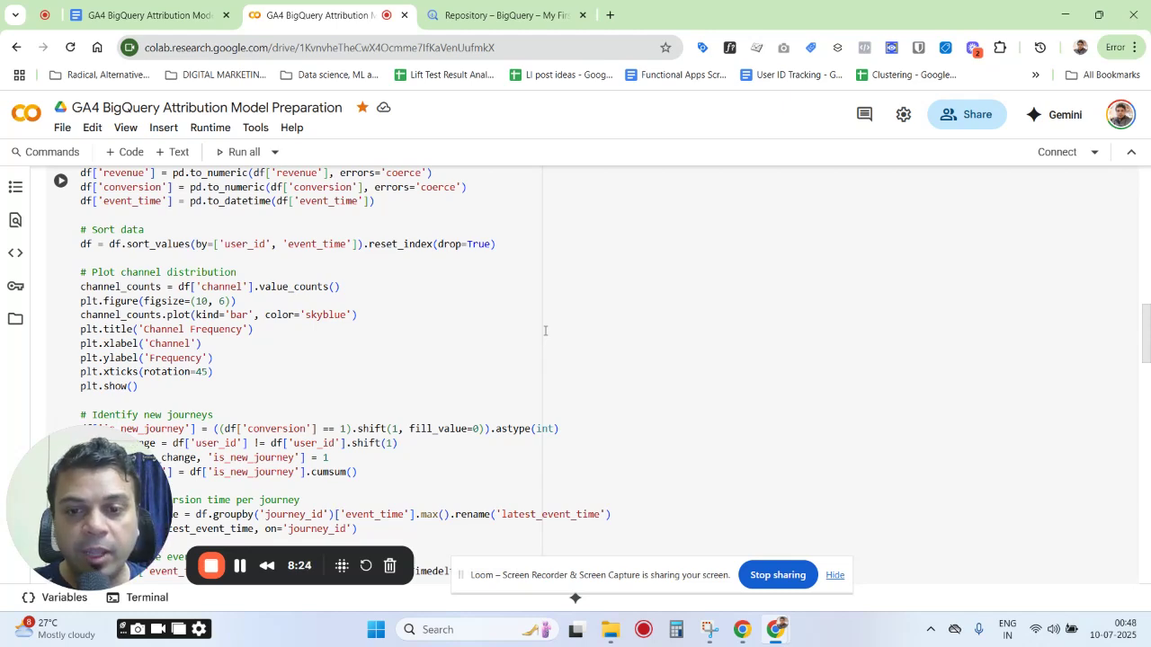
{"action": "scroll", "coordinate": [534, 327], "scroll_direction": "up", "scroll_amount": 2}
{"action": "scroll", "coordinate": [479, 305], "scroll_direction": "down", "scroll_amount": 1}
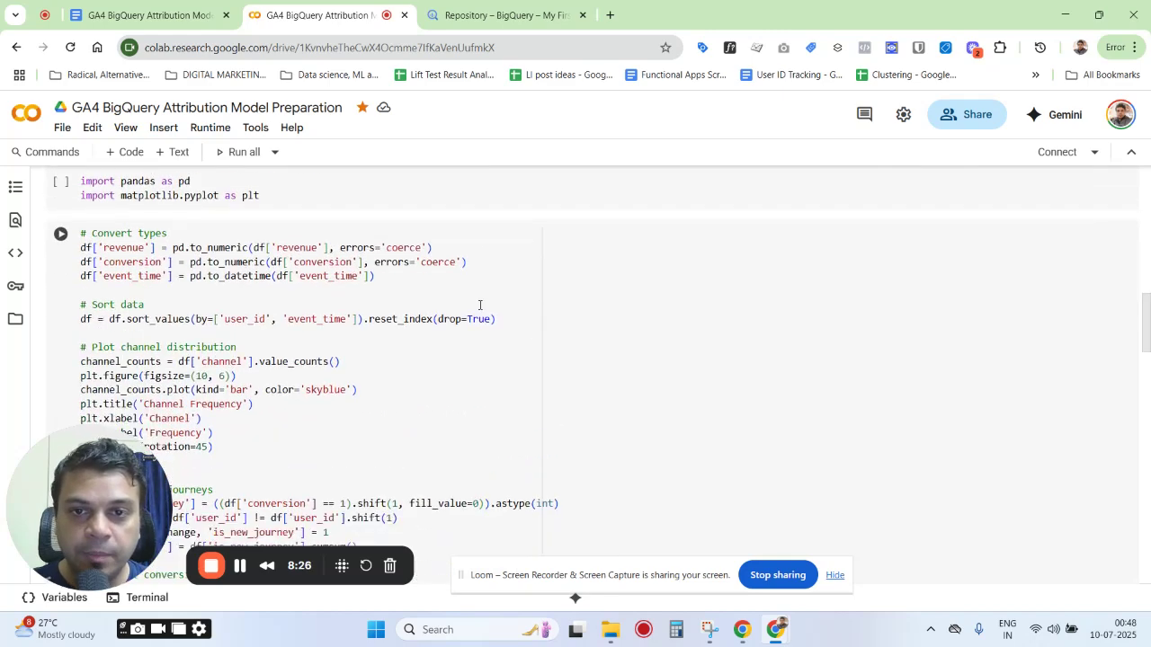
{"action": "scroll", "coordinate": [385, 280], "scroll_direction": "down", "scroll_amount": 2}
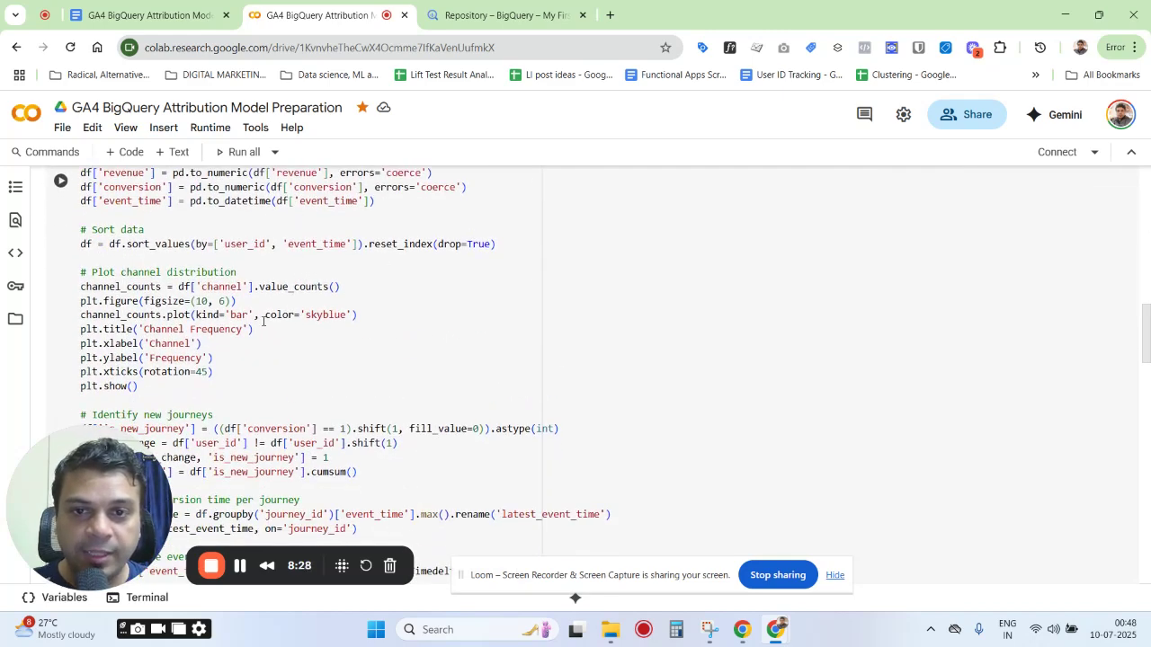
{"action": "scroll", "coordinate": [156, 302], "scroll_direction": "up", "scroll_amount": 2}
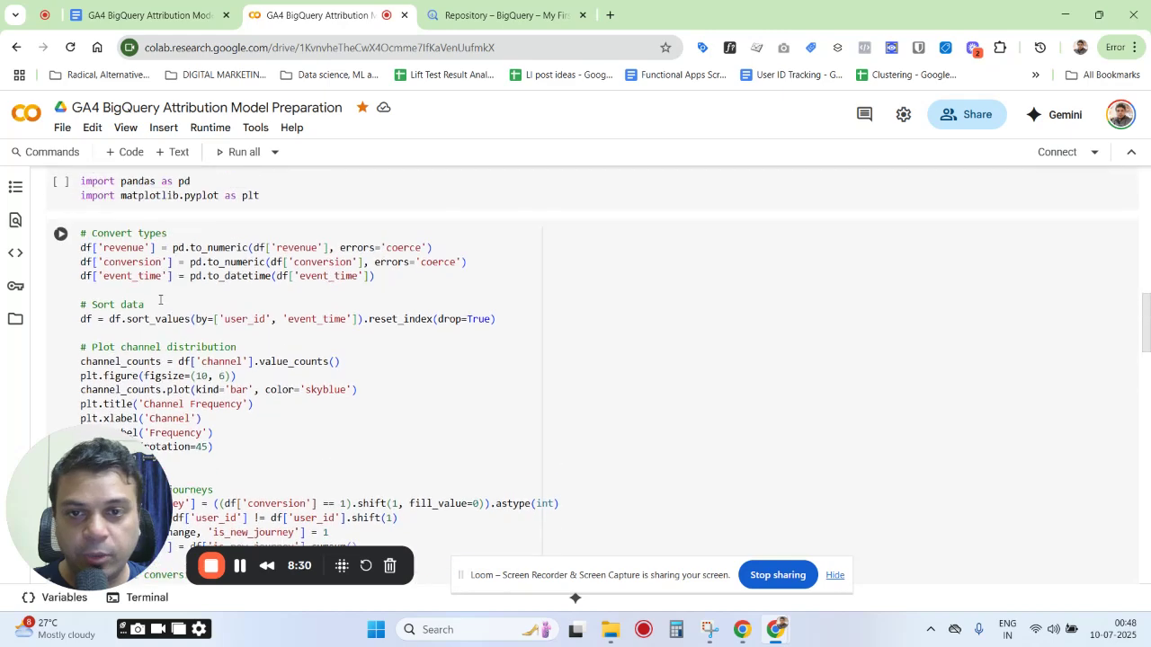
{"action": "scroll", "coordinate": [171, 313], "scroll_direction": "down", "scroll_amount": 8}
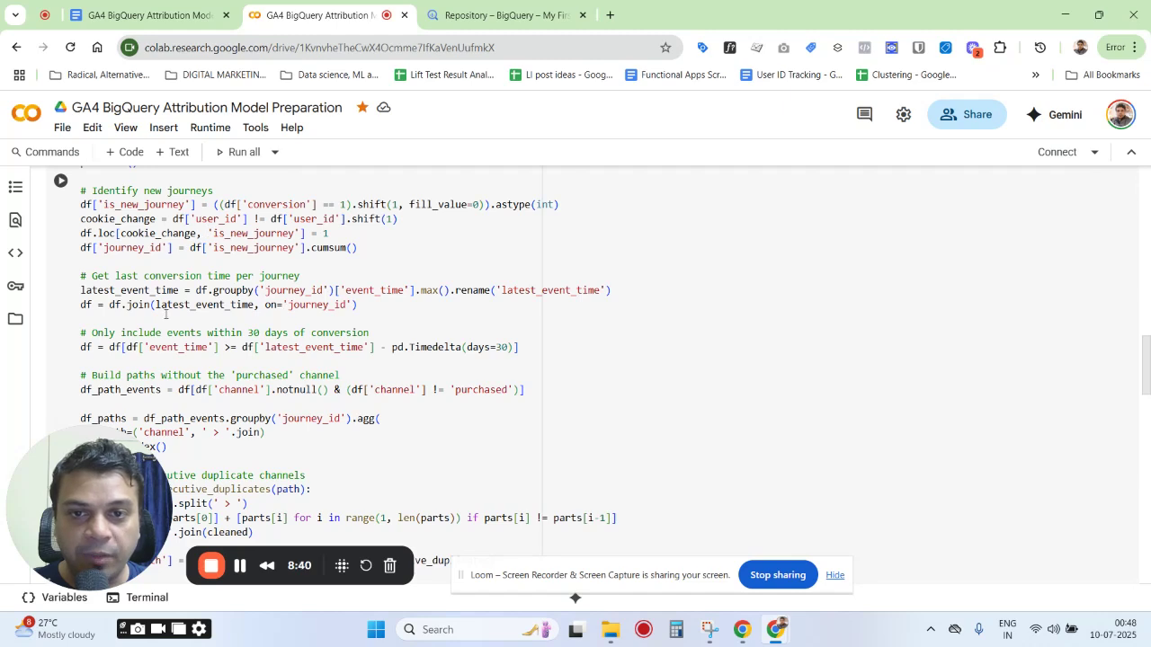
Step: Highlight the last-conversion-time and new-journey comments, and point out the user_id comparison in the cookie_change line
{"action": "left_click", "coordinate": [92, 280]}
{"action": "left_click_drag", "start_coordinate": [93, 281], "coordinate": [180, 277]}
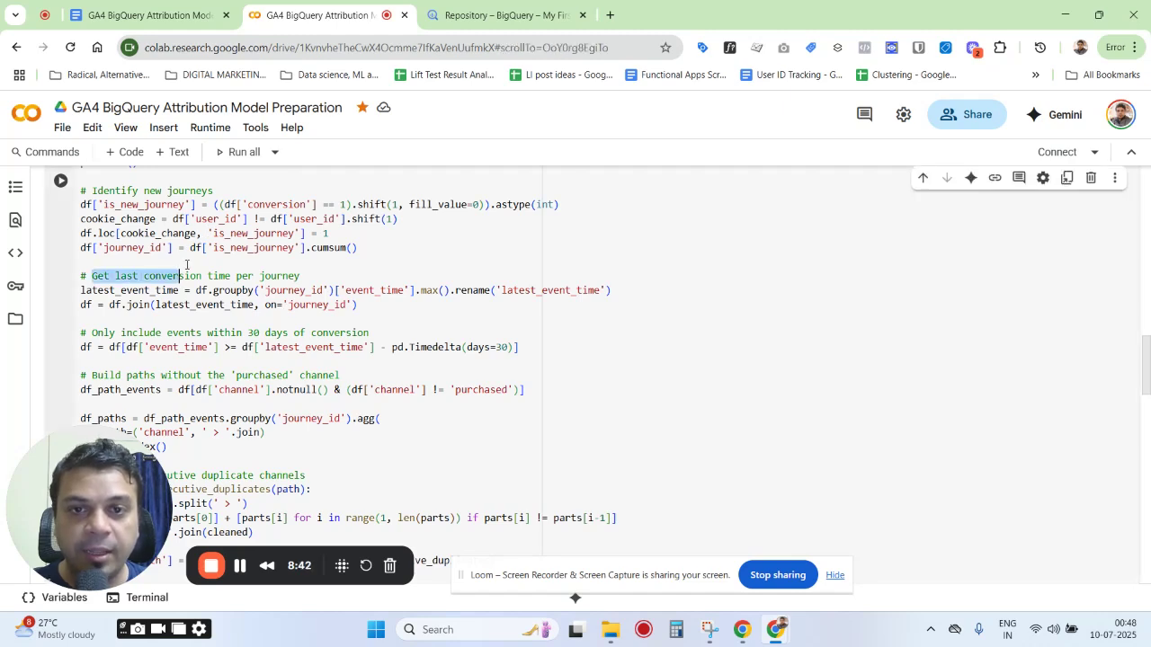
{"action": "left_click", "coordinate": [121, 189]}
{"action": "left_click_drag", "start_coordinate": [122, 189], "coordinate": [216, 191]}
{"action": "left_click", "coordinate": [234, 218]}
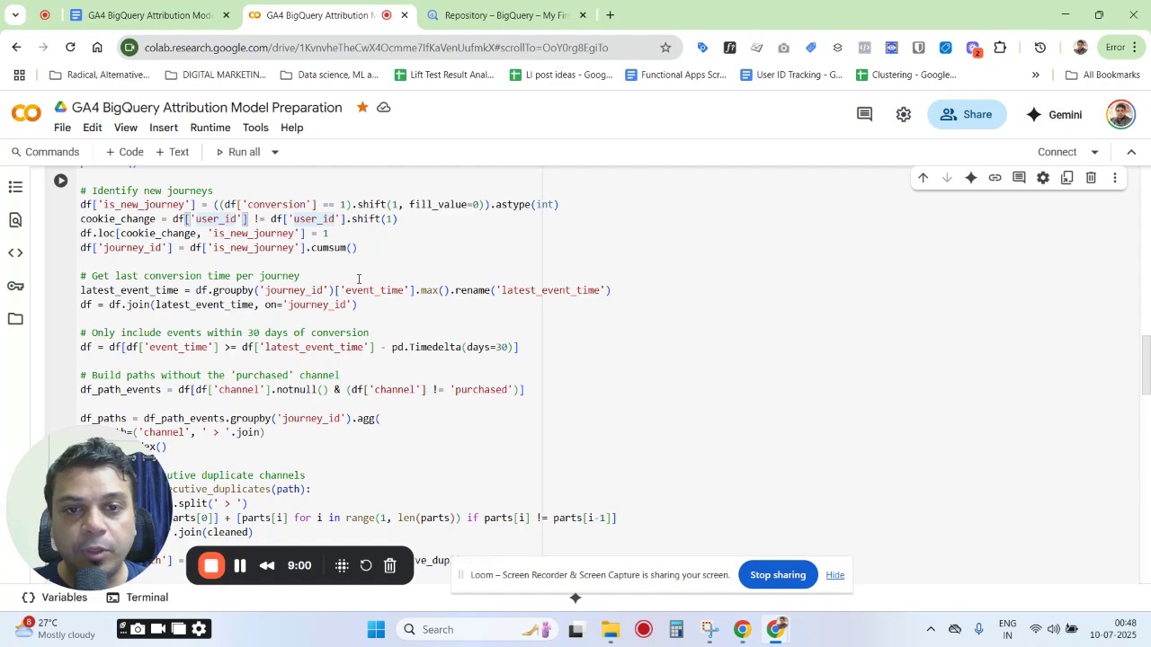
Step: Read the code that gets each journey's last conversion time and keeps only events within 30 days of conversion
{"action": "scroll", "coordinate": [393, 277], "scroll_direction": "down", "scroll_amount": 1}
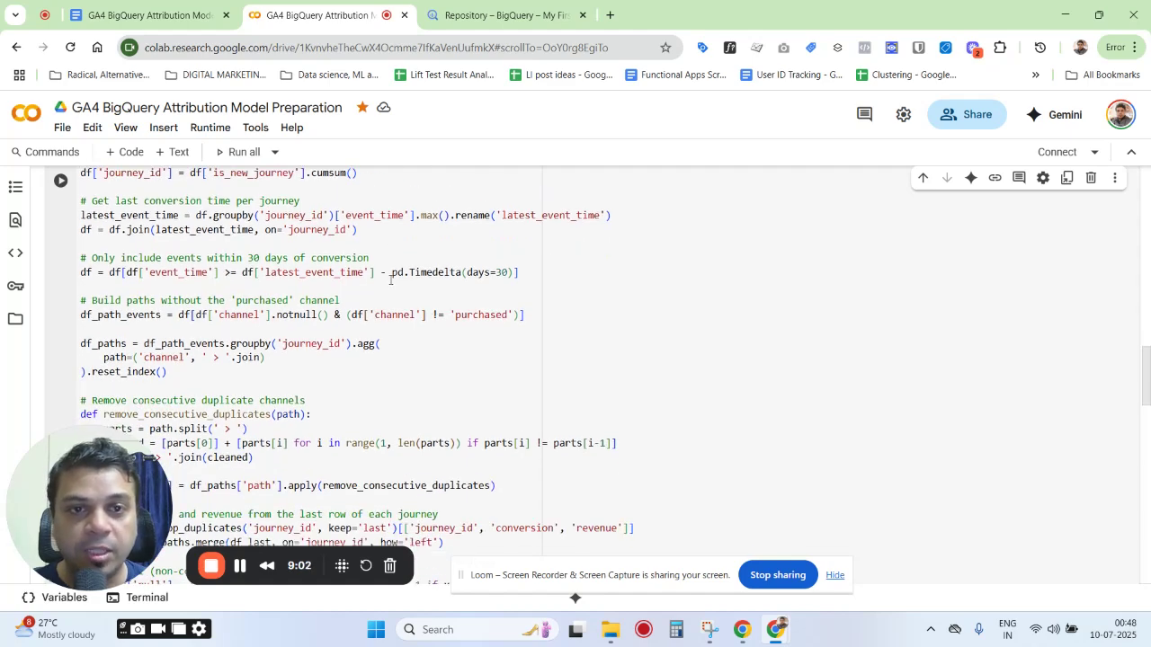
{"action": "key", "text": "ctrl+plus"}
{"action": "key", "text": "ctrl+plus"}
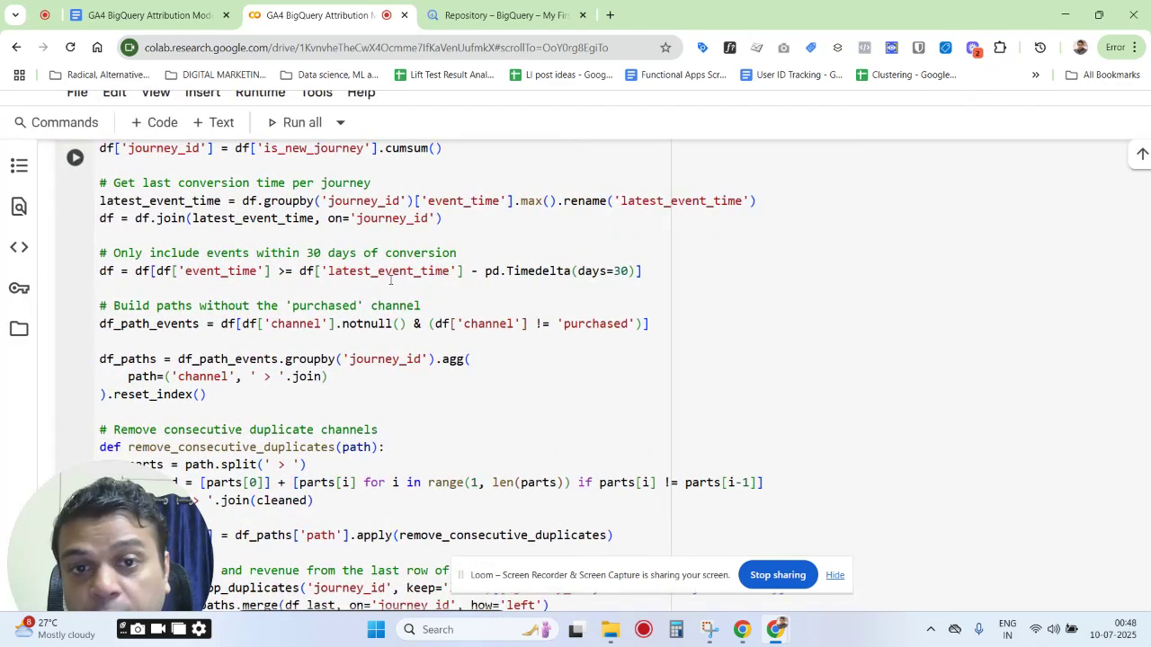
{"action": "key", "text": "ctrl+minus"}
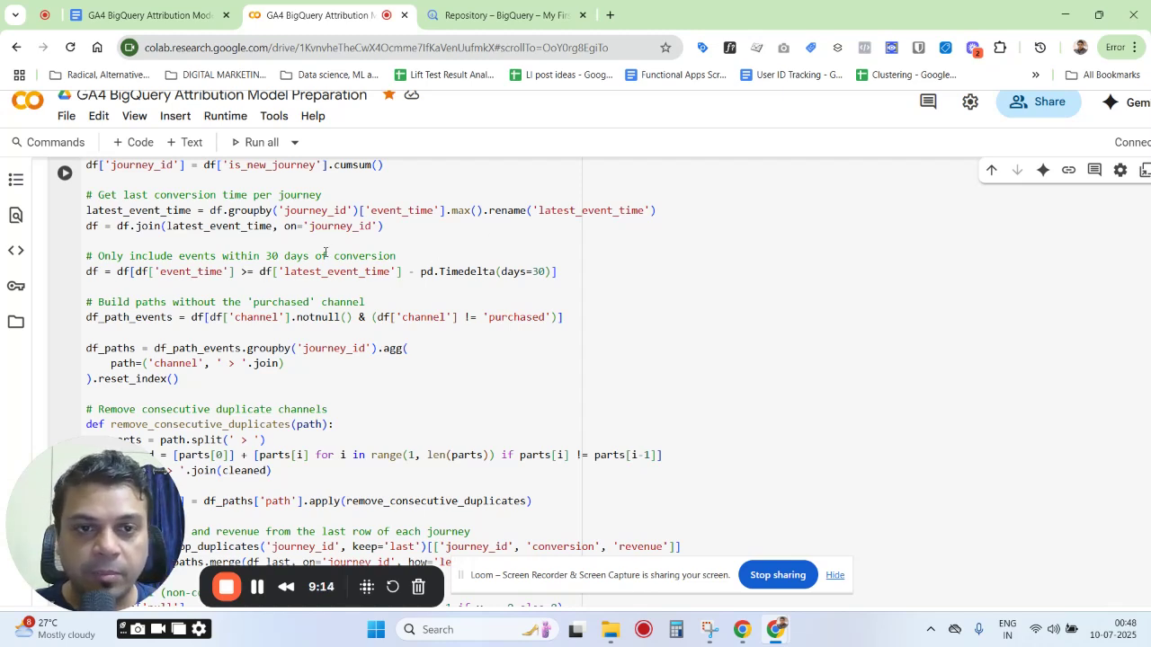
{"action": "key", "text": "ctrl+plus"}
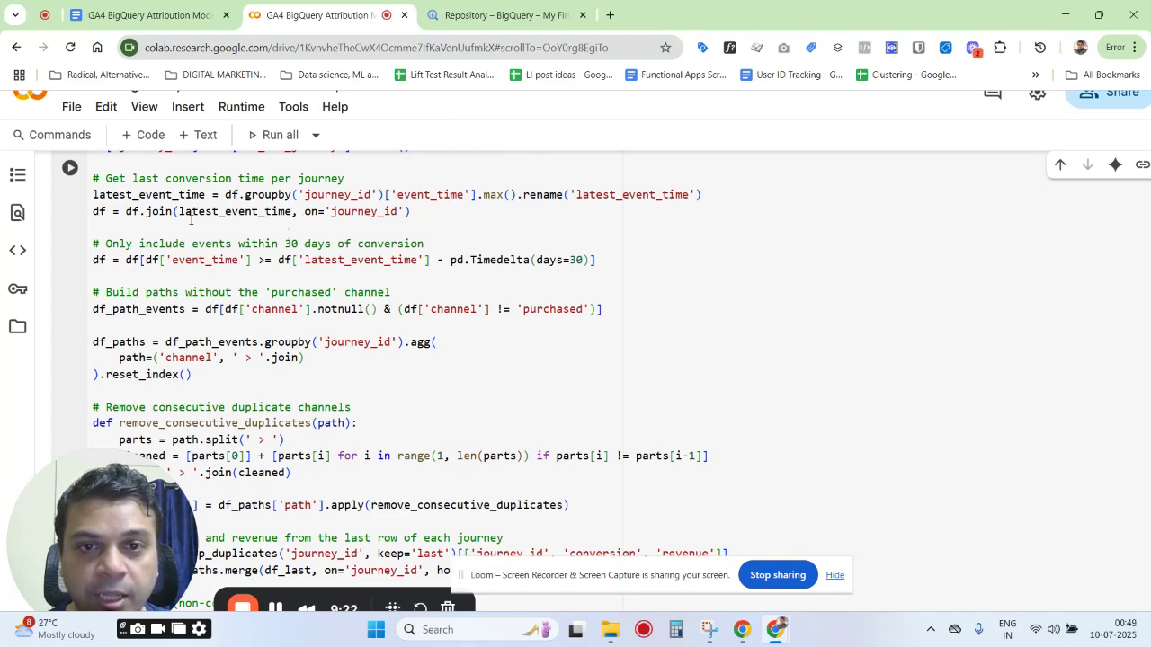
{"action": "key", "text": "ctrl+minus"}
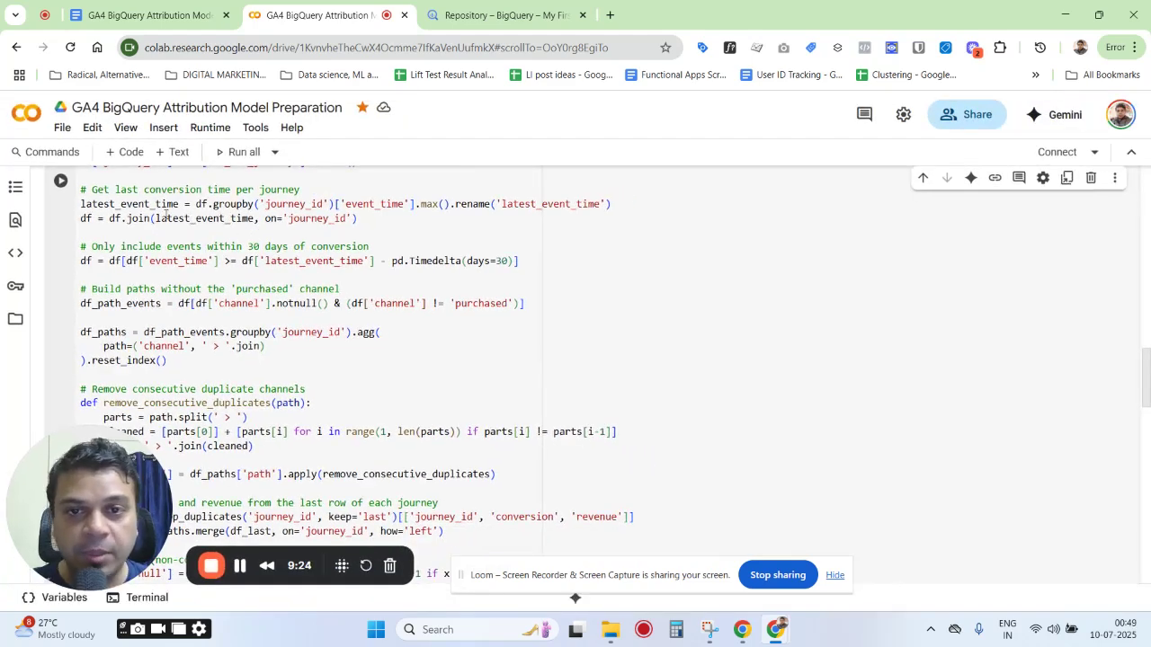
Step: Examine how the code identifies journeys, builds paths without the 'purchased' channel and removes consecutive duplicate channels
{"action": "scroll", "coordinate": [166, 214], "scroll_direction": "up", "scroll_amount": 1}
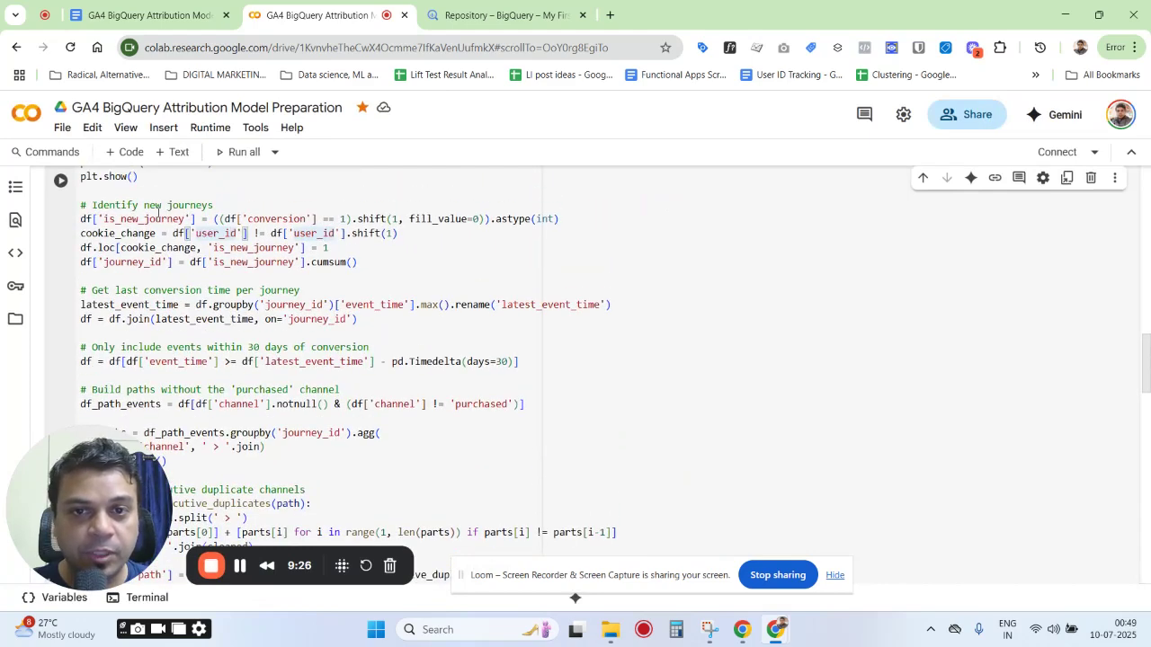
{"action": "scroll", "coordinate": [185, 277], "scroll_direction": "down", "scroll_amount": 1}
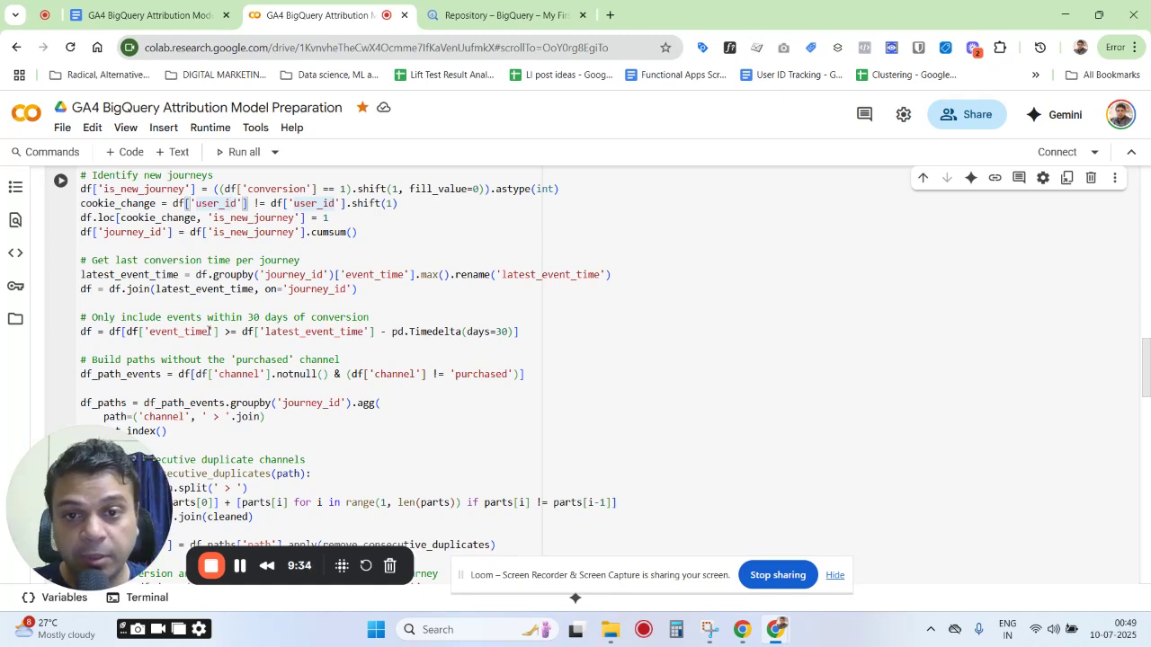
{"action": "scroll", "coordinate": [216, 324], "scroll_direction": "up", "scroll_amount": 1}
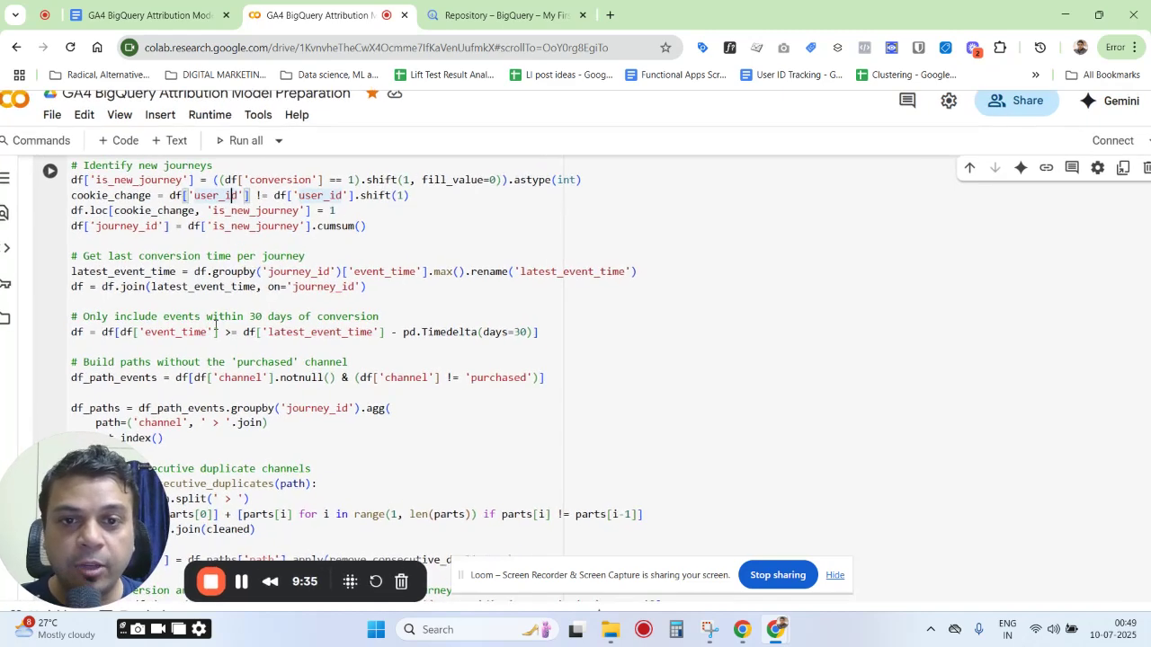
{"action": "scroll", "coordinate": [308, 378], "scroll_direction": "down", "scroll_amount": 1}
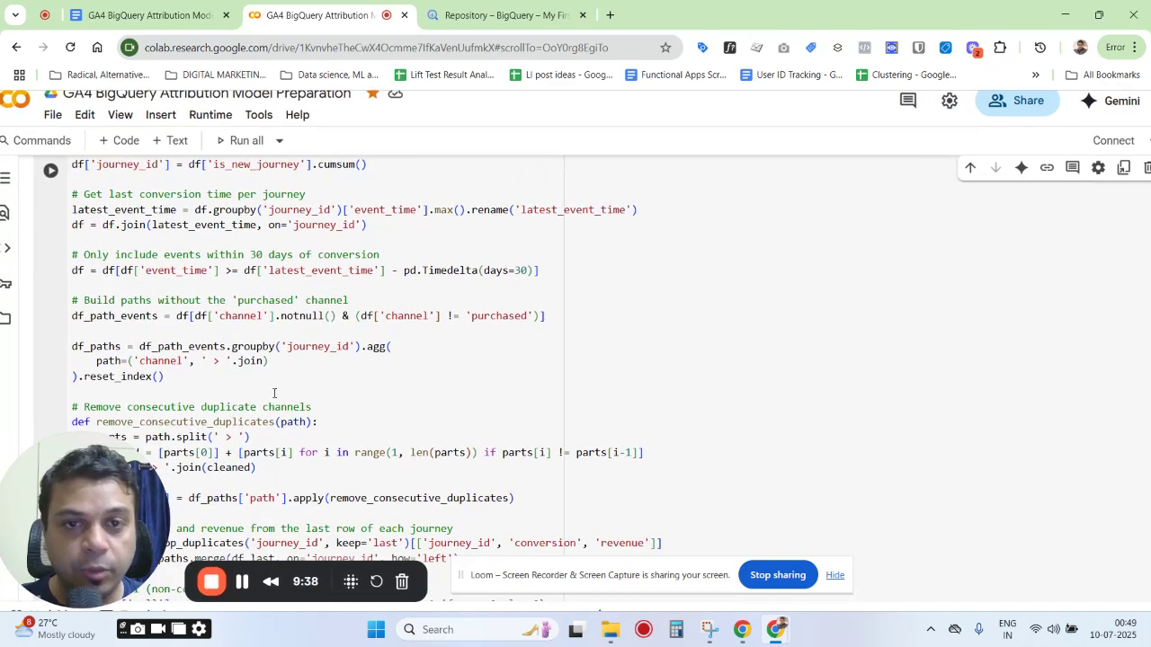
{"action": "scroll", "coordinate": [274, 393], "scroll_direction": "down", "scroll_amount": 1}
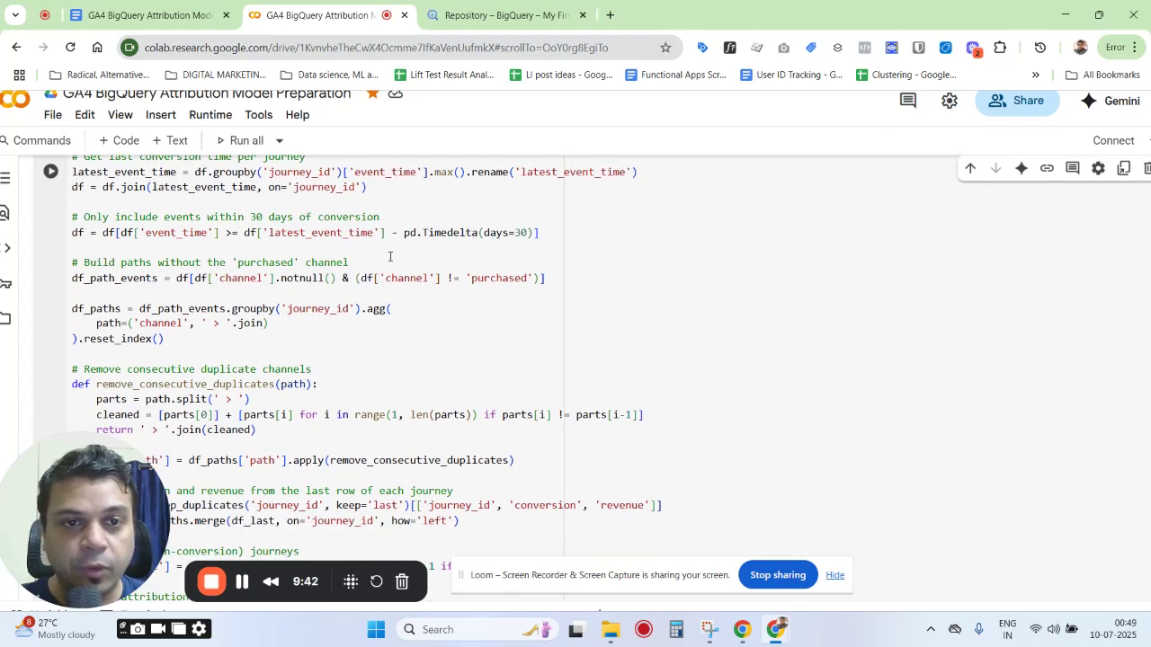
{"action": "scroll", "coordinate": [231, 297], "scroll_direction": "down", "scroll_amount": 1}
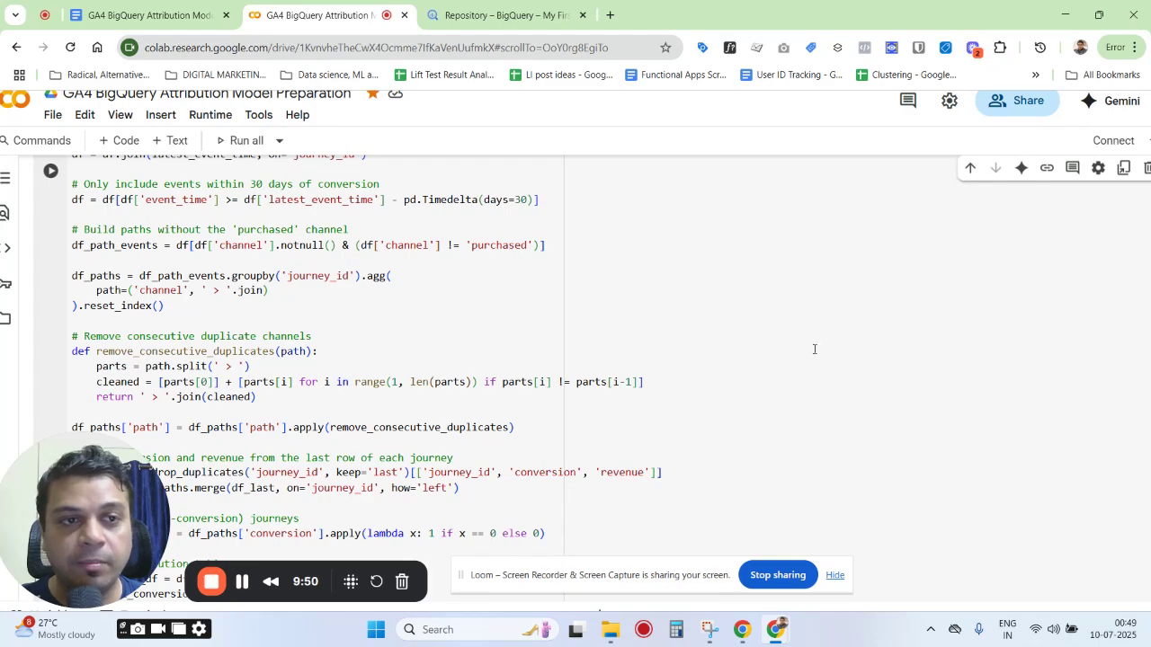
Step: Return to the dummy_df.head() output to look over the sample event rows
{"action": "scroll", "coordinate": [339, 334], "scroll_direction": "up", "scroll_amount": 15}
{"action": "scroll", "coordinate": [439, 366], "scroll_direction": "down", "scroll_amount": 2}
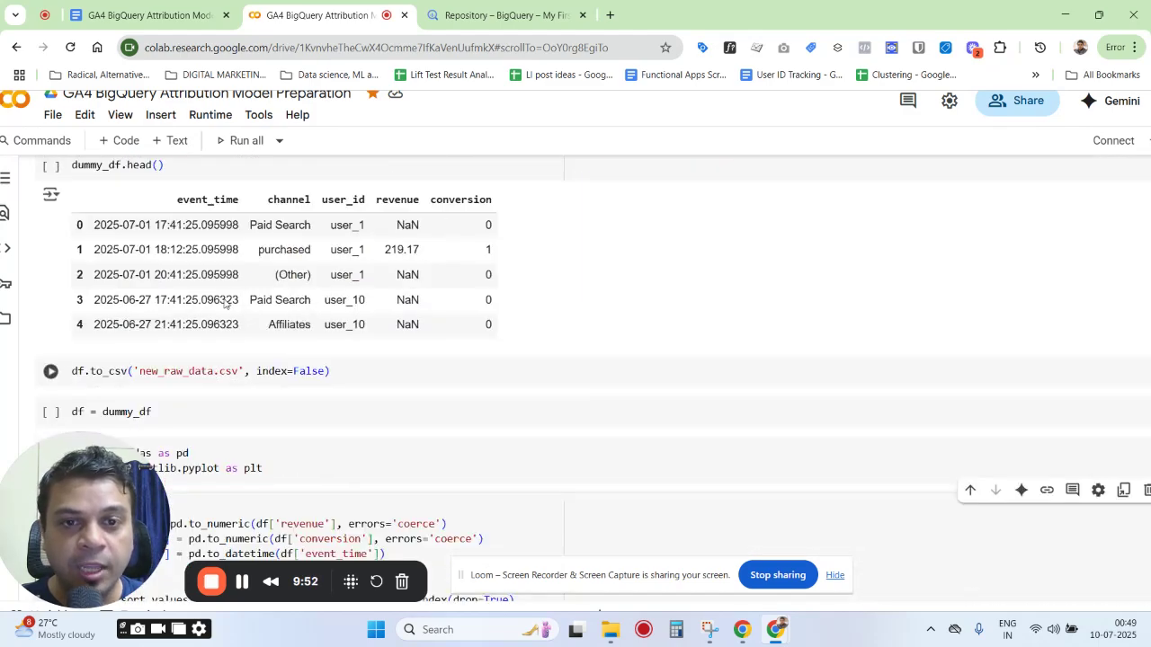
Step: Read the code that keeps events within 30 days, joins channels into a path per journey and defines remove_consecutive_duplicates
{"action": "scroll", "coordinate": [371, 338], "scroll_direction": "down", "scroll_amount": 3}
{"action": "scroll", "coordinate": [372, 339], "scroll_direction": "down", "scroll_amount": 10}
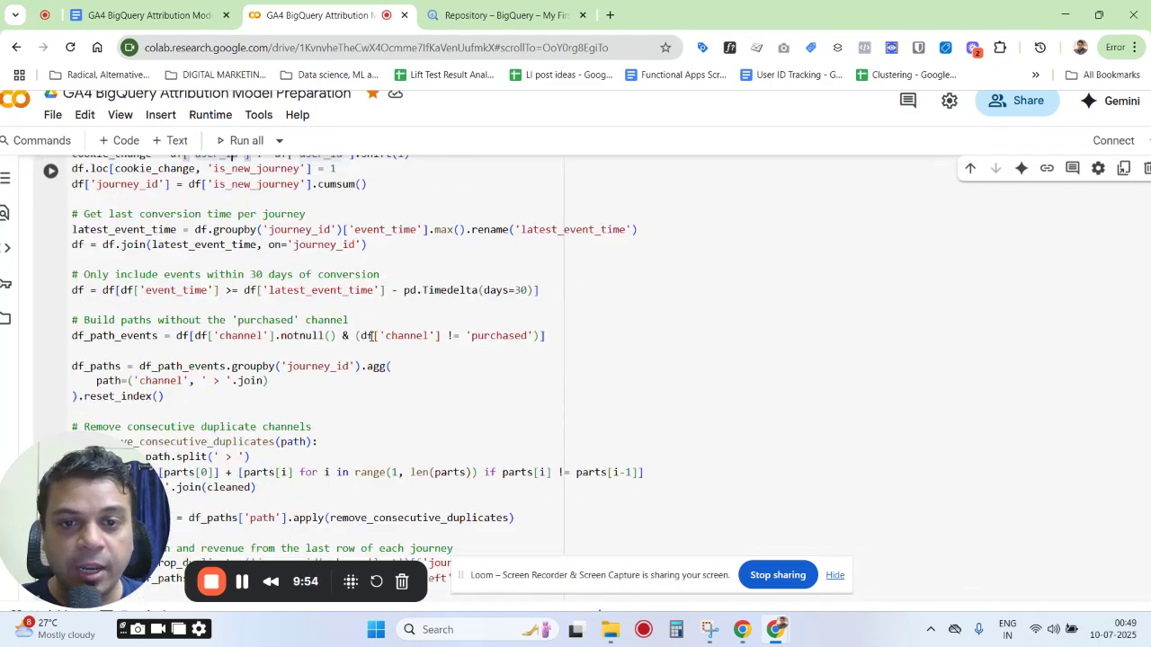
{"action": "scroll", "coordinate": [371, 338], "scroll_direction": "up", "scroll_amount": 4}
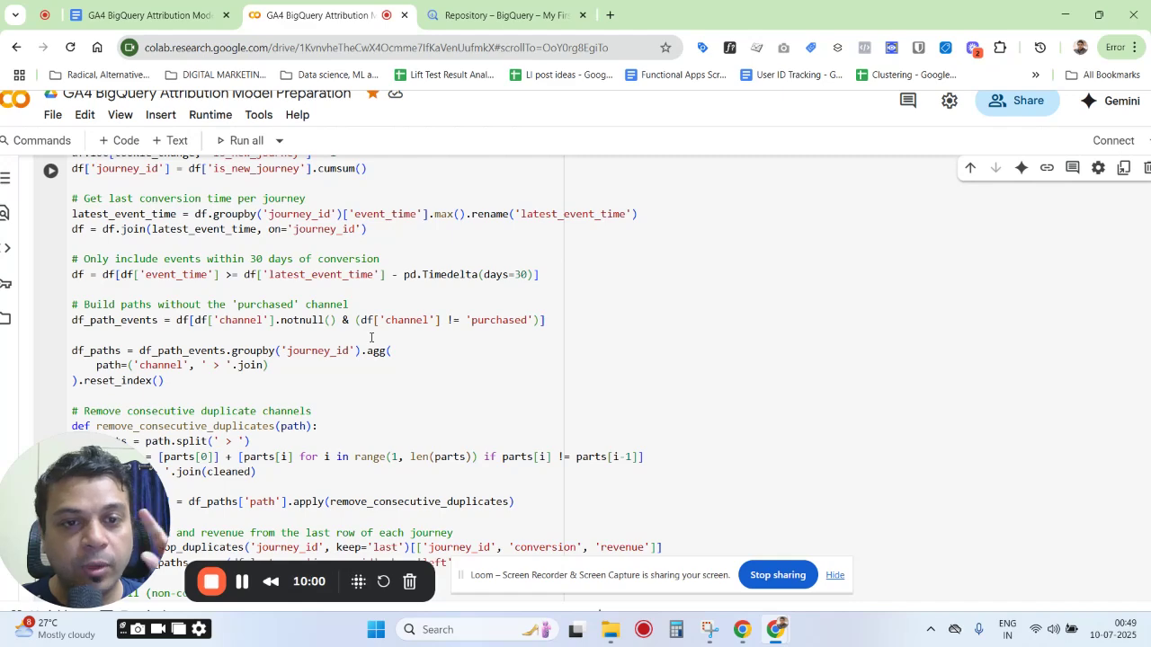
{"action": "scroll", "coordinate": [371, 337], "scroll_direction": "down", "scroll_amount": 1}
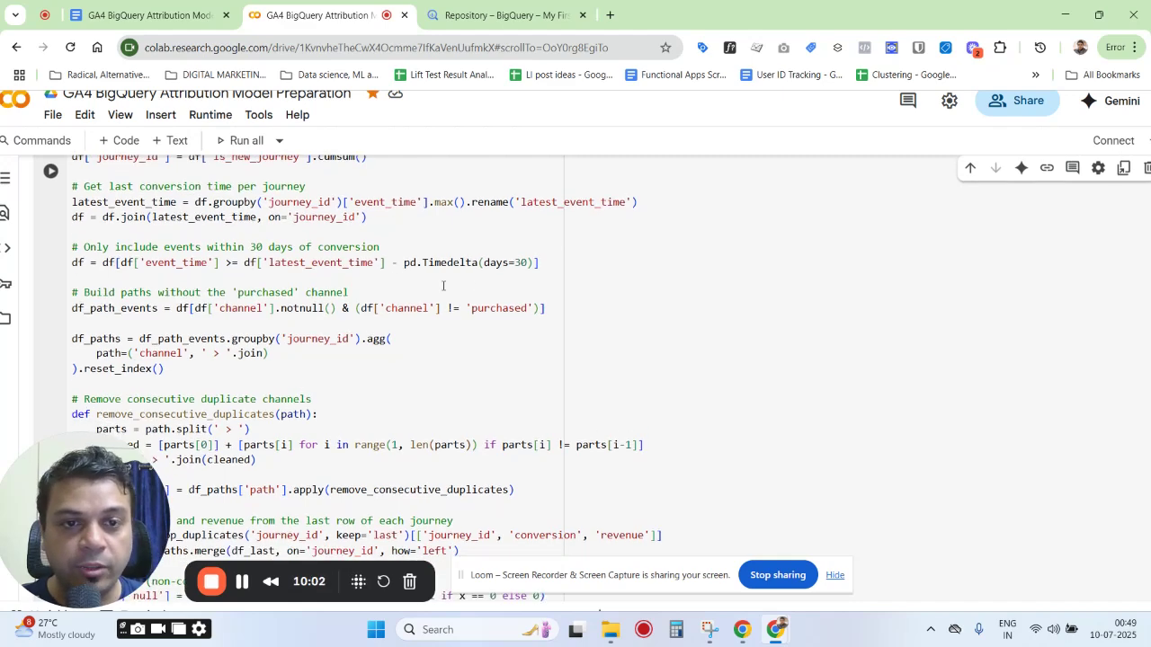
{"action": "scroll", "coordinate": [474, 325], "scroll_direction": "down", "scroll_amount": 2}
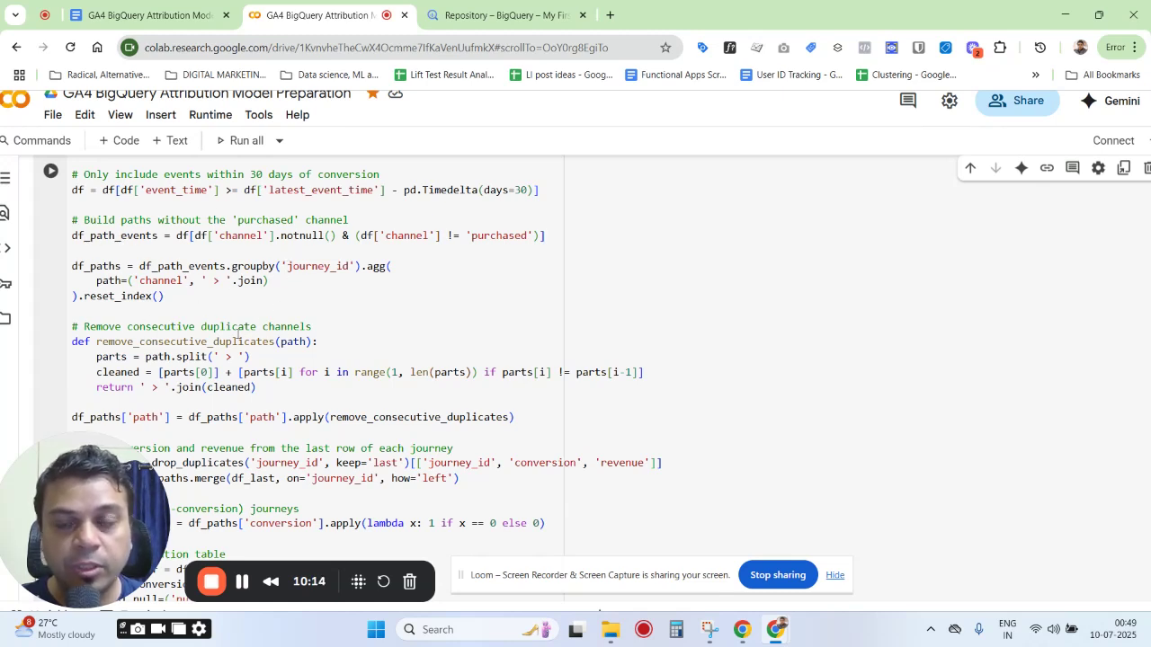
{"action": "scroll", "coordinate": [287, 332], "scroll_direction": "down", "scroll_amount": 1}
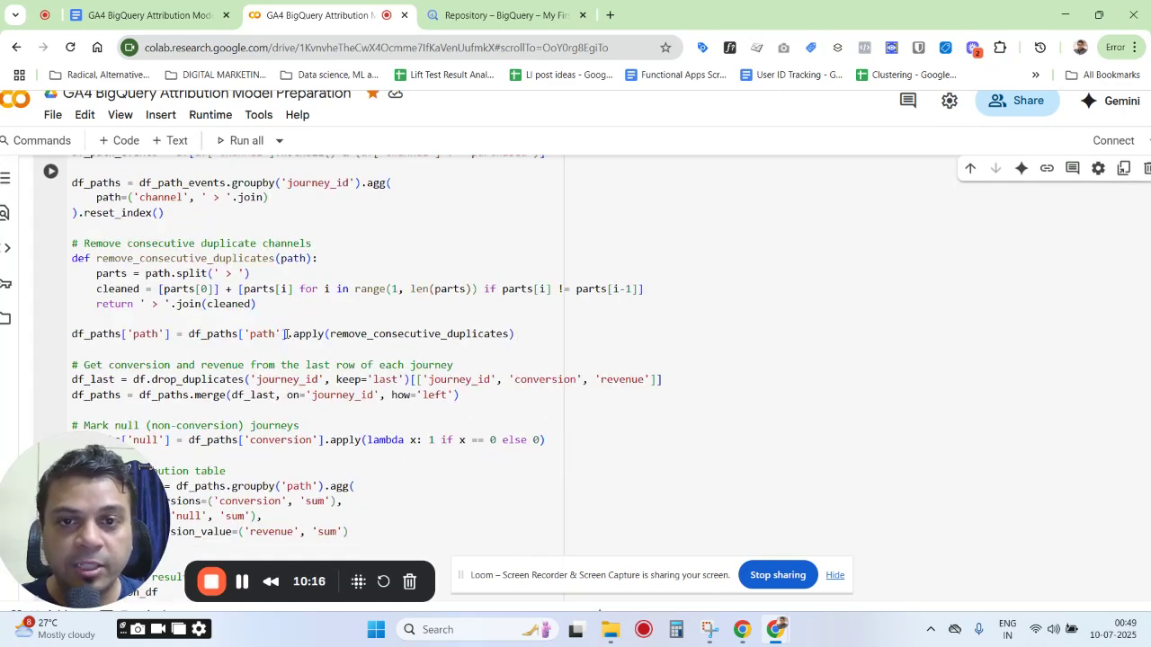
Step: Read the code that takes conversion and revenue from each journey's last row and merges them into df_paths
{"action": "scroll", "coordinate": [286, 335], "scroll_direction": "down", "scroll_amount": 1}
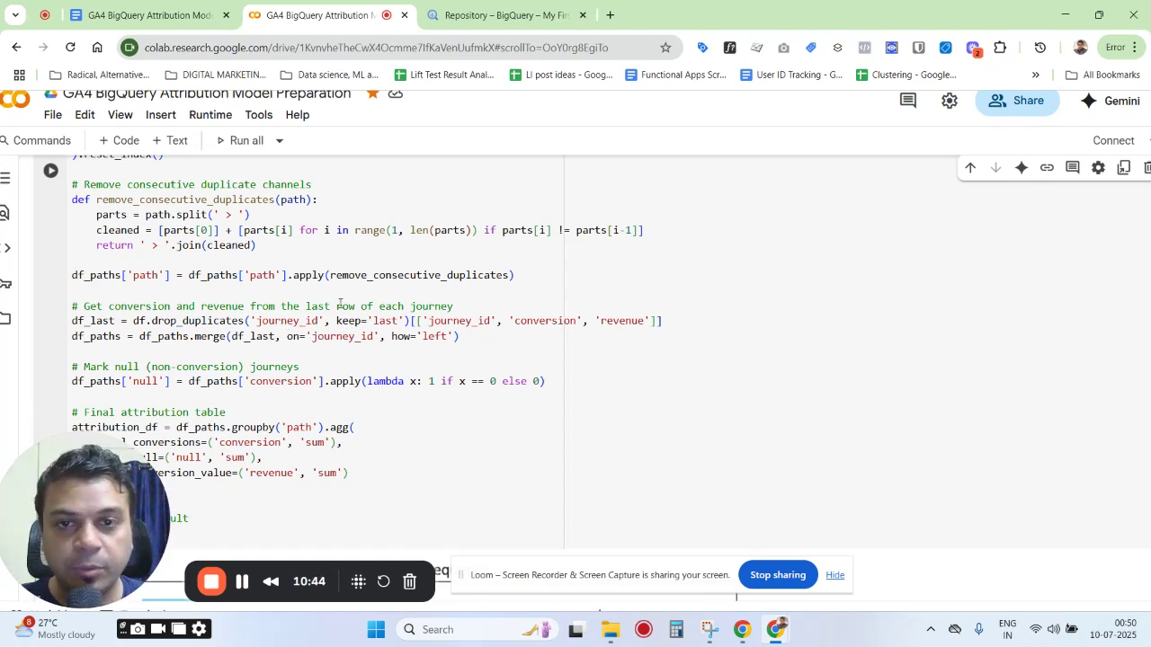
{"action": "scroll", "coordinate": [286, 335], "scroll_direction": "down", "scroll_amount": 1}
{"action": "scroll", "coordinate": [242, 343], "scroll_direction": "down", "scroll_amount": 1}
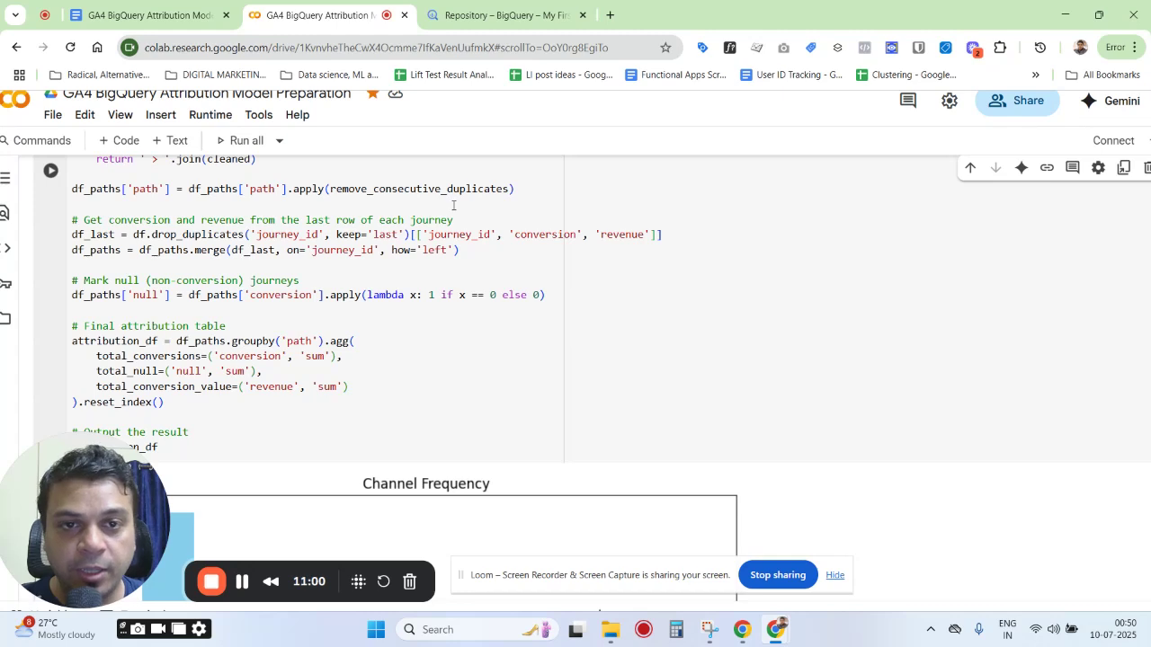
{"action": "scroll", "coordinate": [291, 288], "scroll_direction": "down", "scroll_amount": 2}
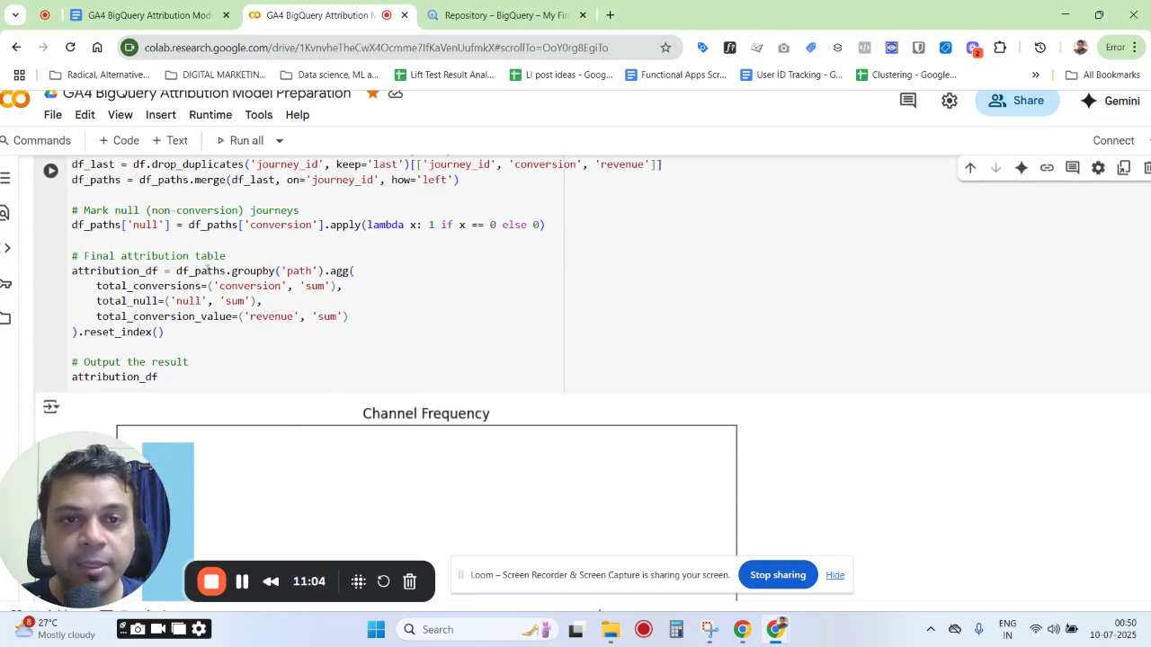
{"action": "scroll", "coordinate": [209, 269], "scroll_direction": "up", "scroll_amount": 1}
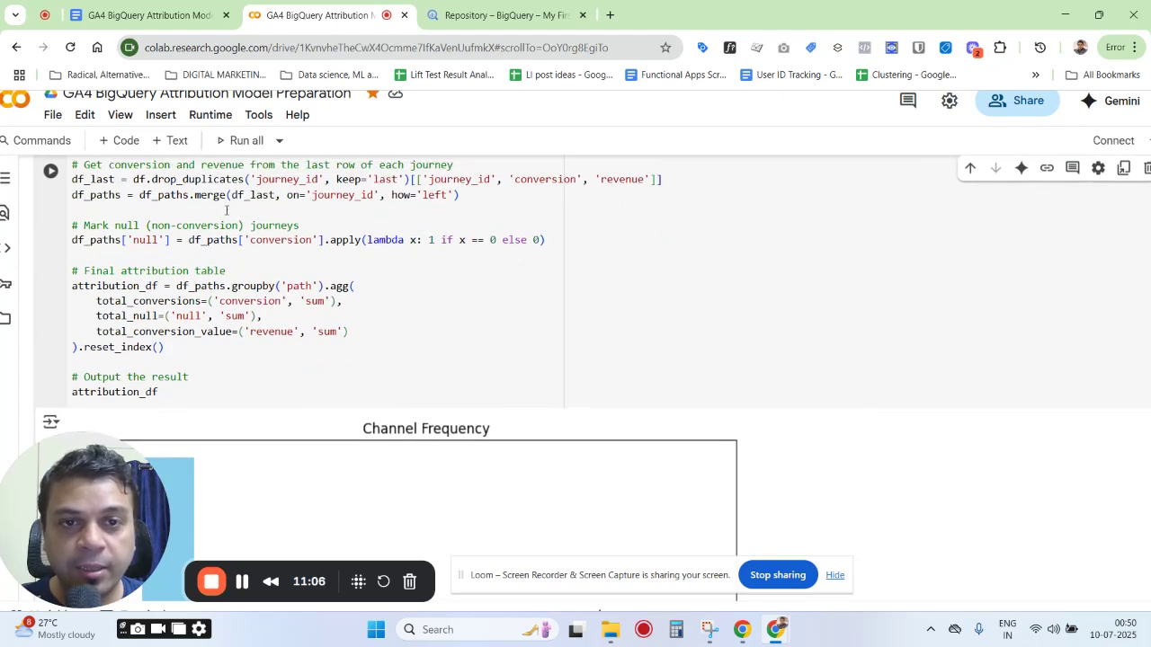
{"action": "scroll", "coordinate": [375, 186], "scroll_direction": "up", "scroll_amount": 1}
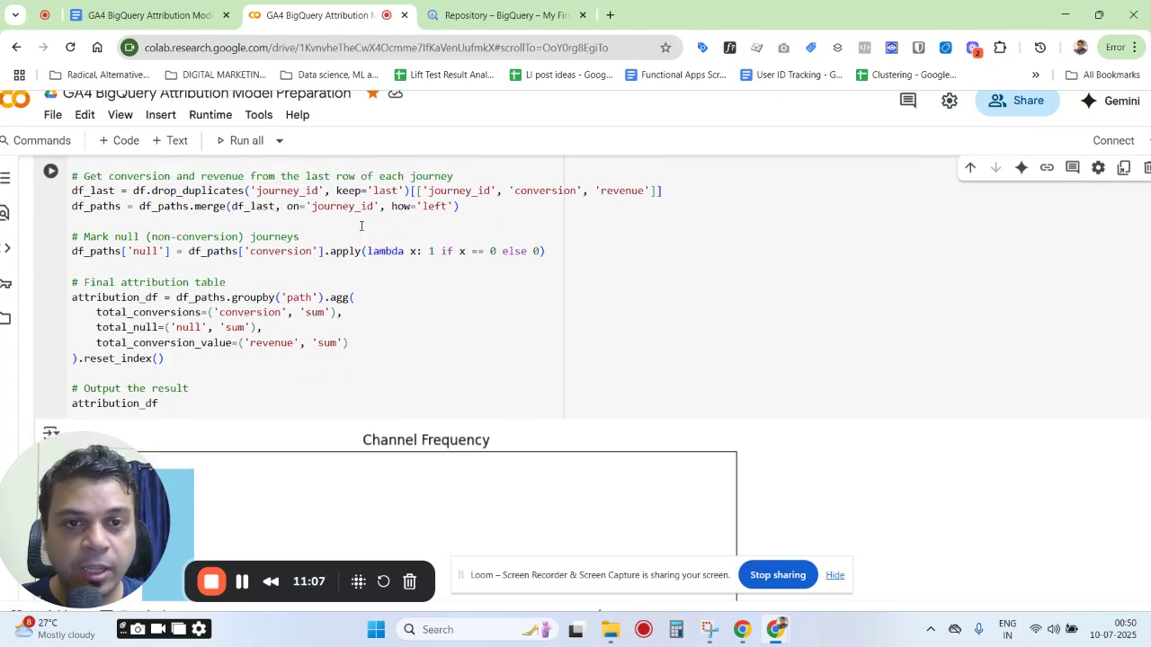
Step: Highlight the 'left' merge option and point out the comment on marking null (non-conversion) journeys
{"action": "double_click", "coordinate": [437, 217]}
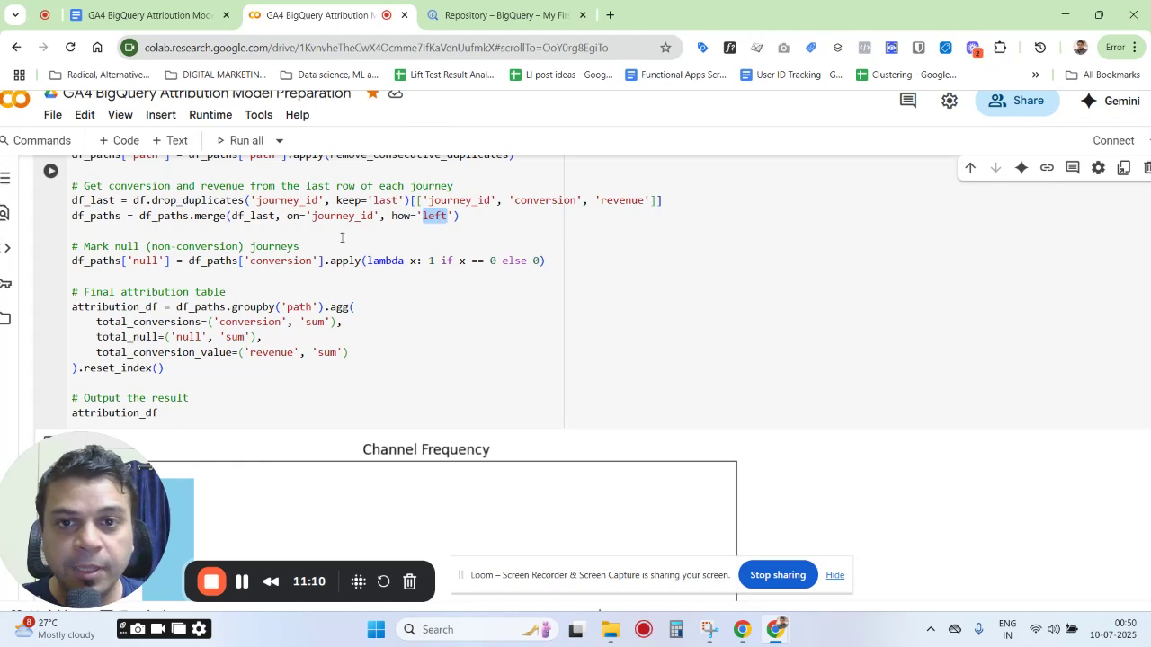
{"action": "left_click", "coordinate": [305, 246]}
{"action": "scroll", "coordinate": [117, 242], "scroll_direction": "down", "scroll_amount": 1}
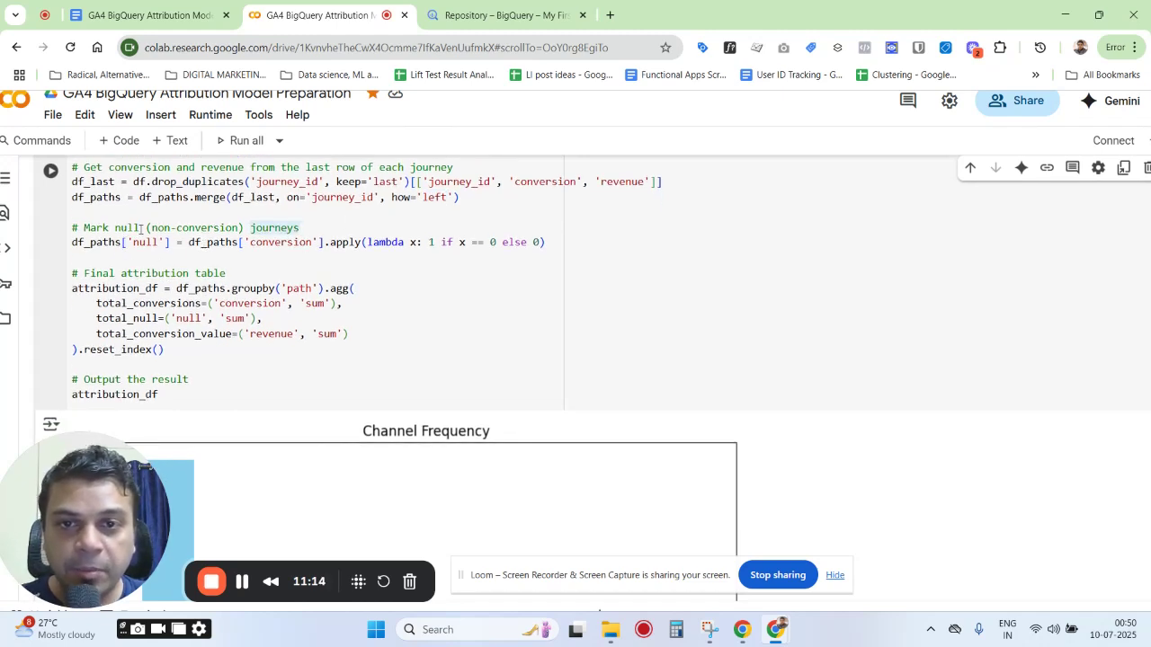
{"action": "left_click", "coordinate": [240, 228]}
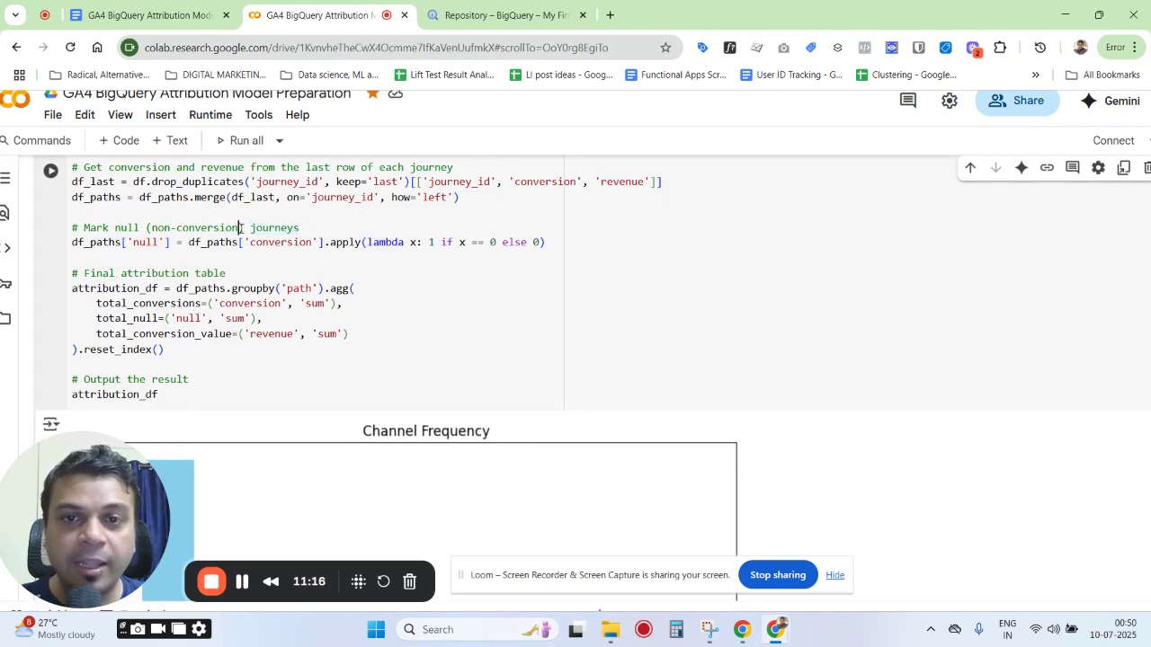
{"action": "scroll", "coordinate": [240, 228], "scroll_direction": "down", "scroll_amount": 1}
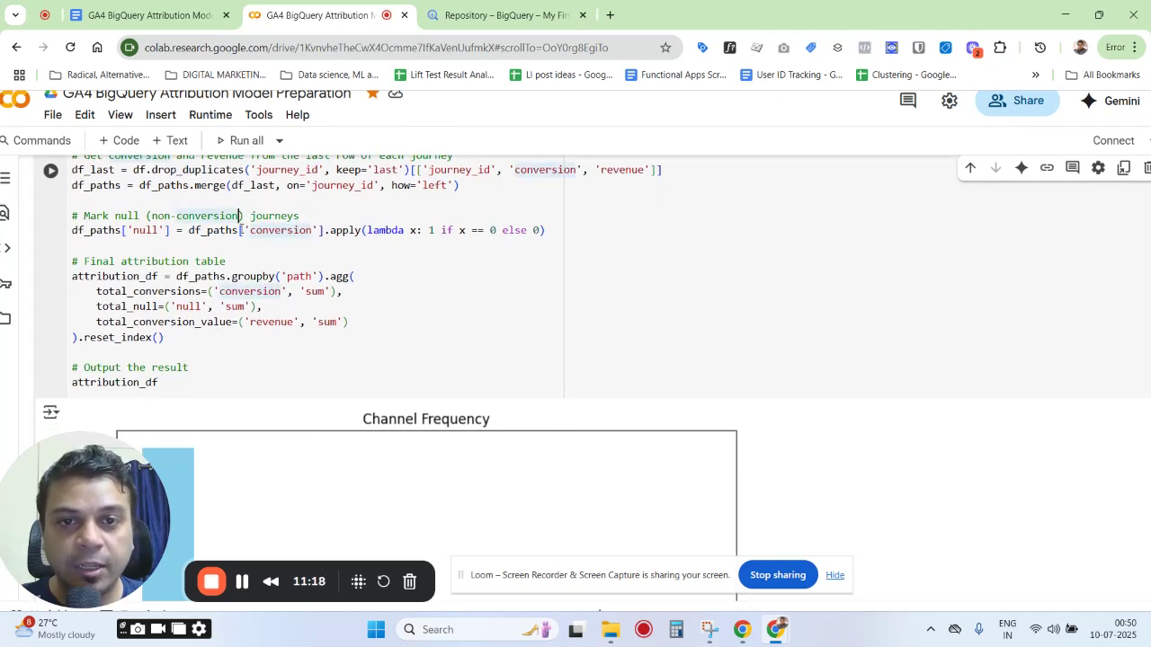
{"action": "scroll", "coordinate": [240, 228], "scroll_direction": "down", "scroll_amount": 1}
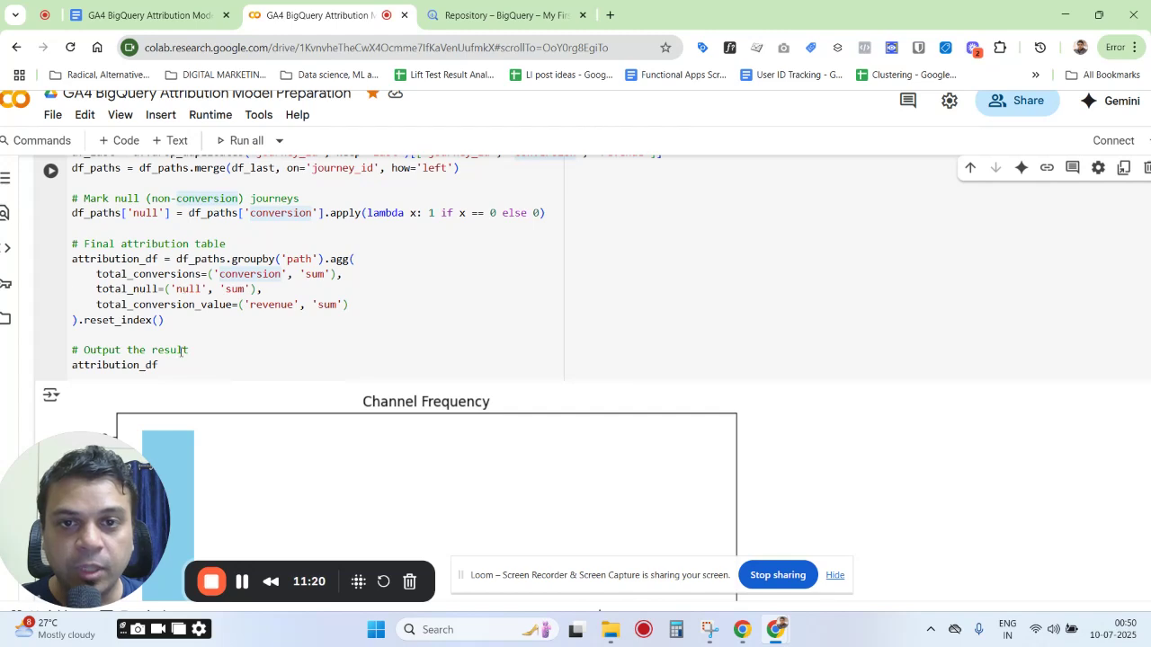
Step: Highlight the total_conversions, total_null and total_conversion_value aggregations in the final attribution table code, and view the output table of paths
{"action": "scroll", "coordinate": [175, 309], "scroll_direction": "down", "scroll_amount": 2}
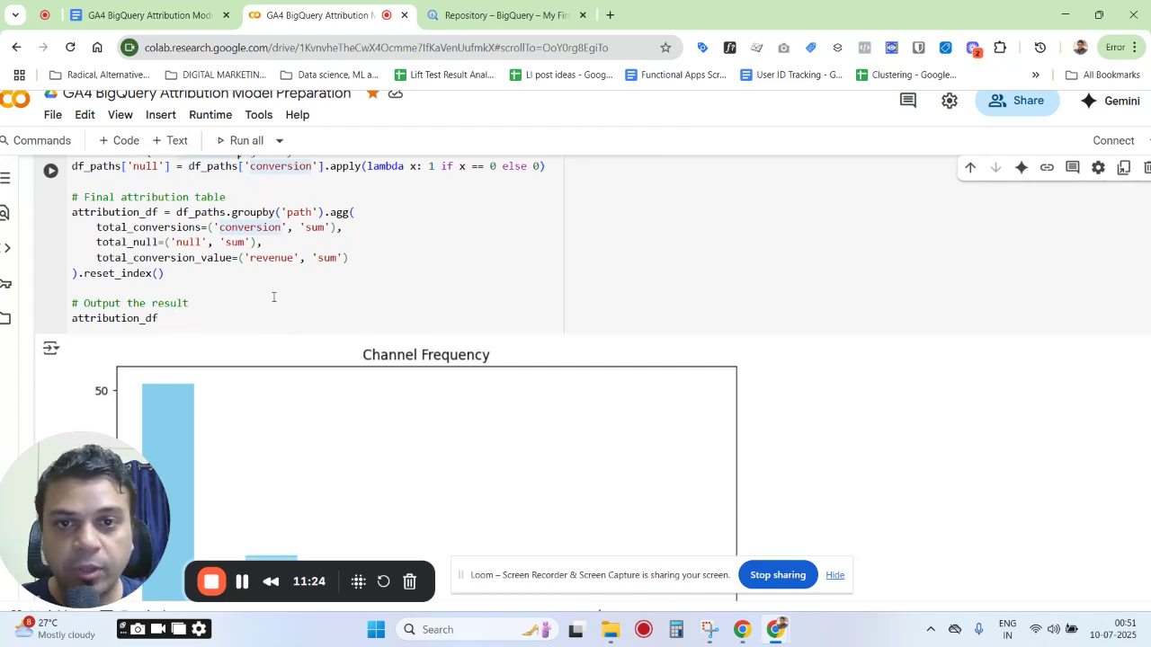
{"action": "double_click", "coordinate": [159, 228]}
{"action": "double_click", "coordinate": [138, 243]}
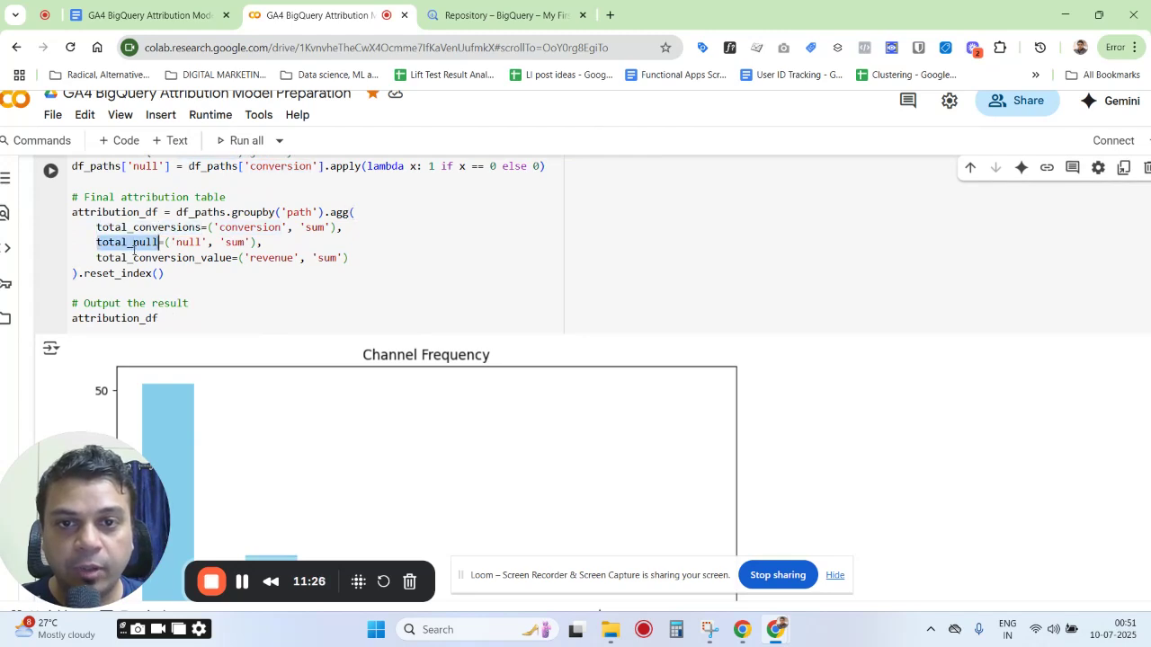
{"action": "left_click", "coordinate": [177, 258]}
{"action": "double_click", "coordinate": [177, 258]}
{"action": "double_click", "coordinate": [180, 241]}
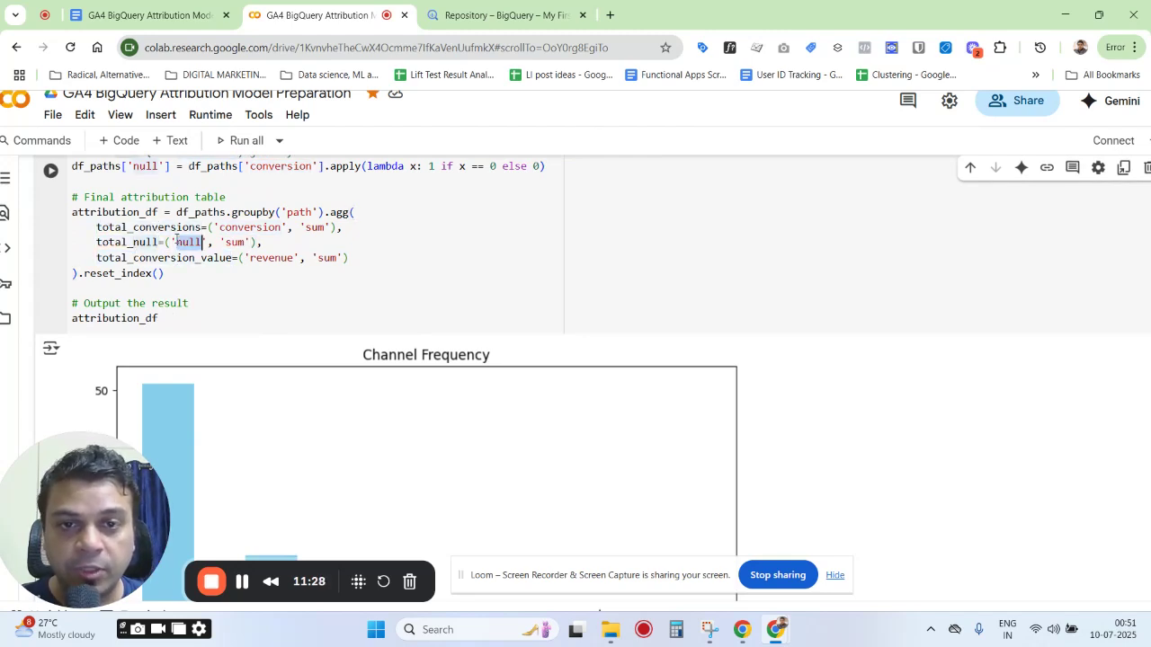
{"action": "scroll", "coordinate": [210, 259], "scroll_direction": "down", "scroll_amount": 8}
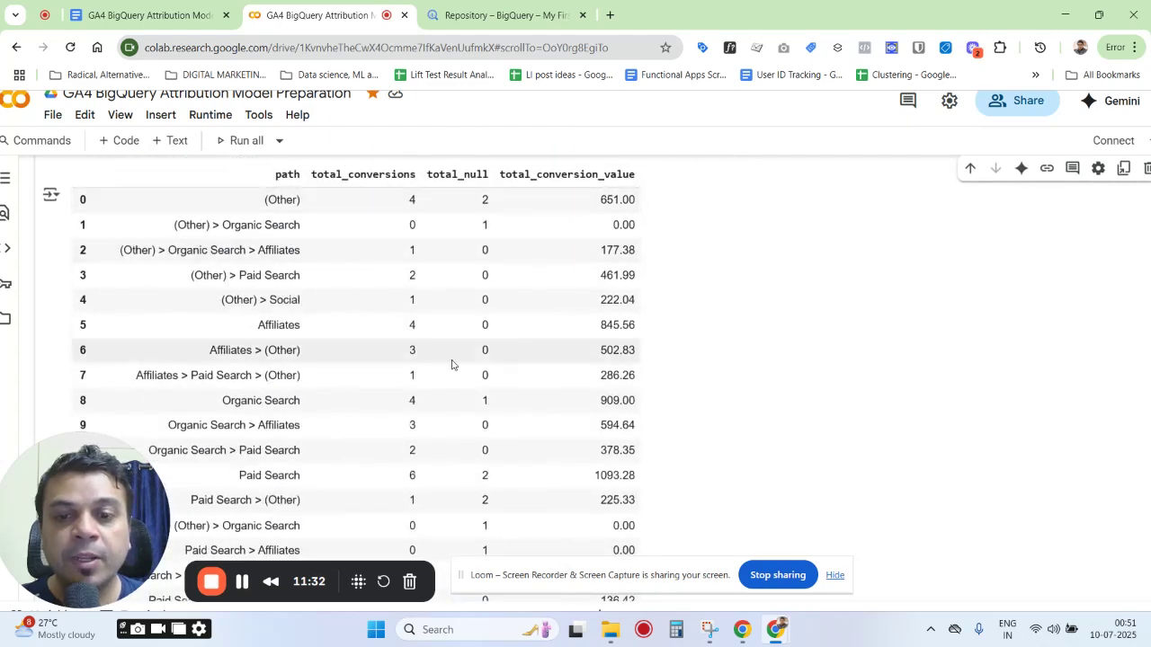
Step: Go back to the 'Identify new journeys' code and look closely at its is_new_journey, cookie_change and journey_id lines
{"action": "scroll", "coordinate": [452, 364], "scroll_direction": "up", "scroll_amount": 10}
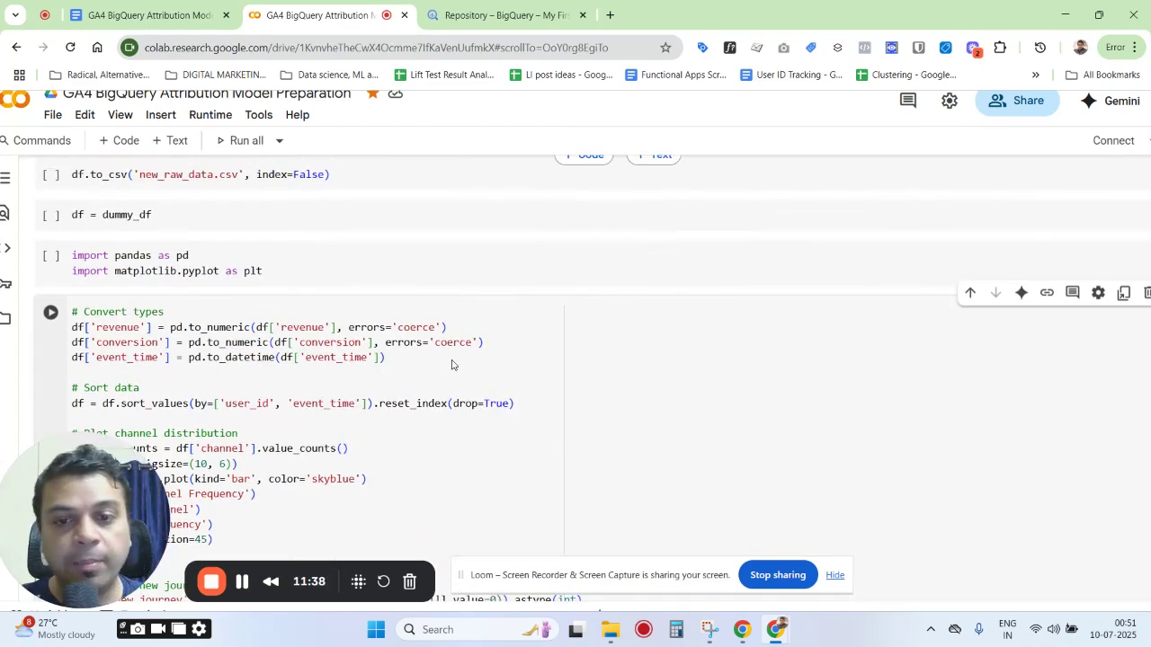
{"action": "scroll", "coordinate": [452, 365], "scroll_direction": "down", "scroll_amount": 4}
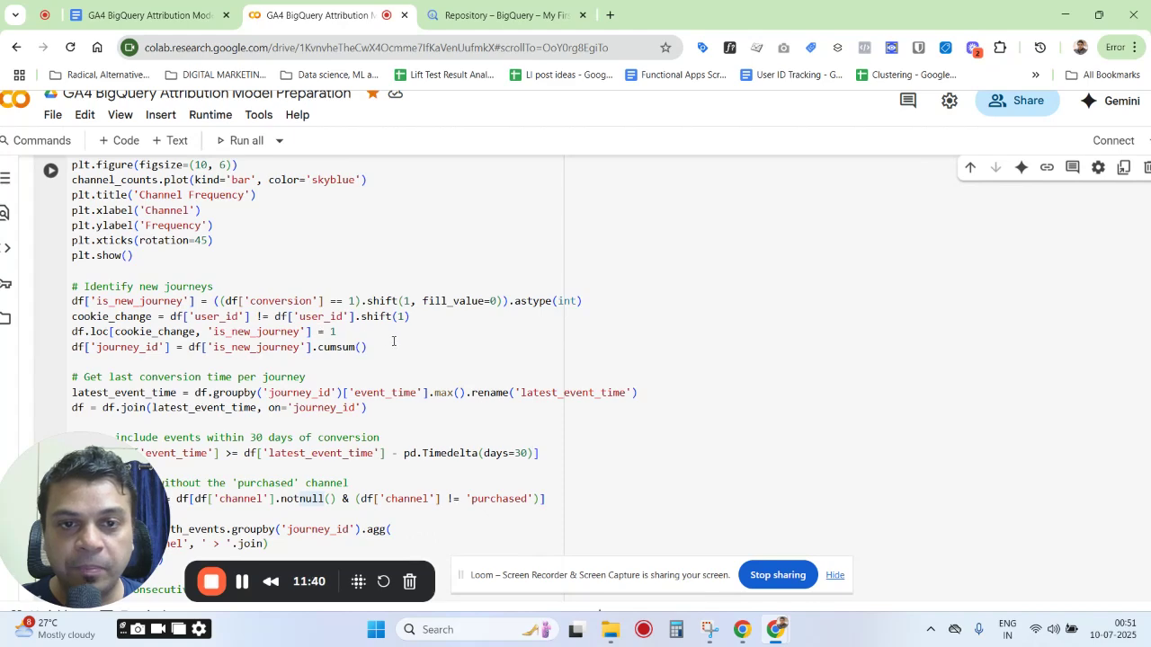
{"action": "key", "text": "ctrl+plus"}
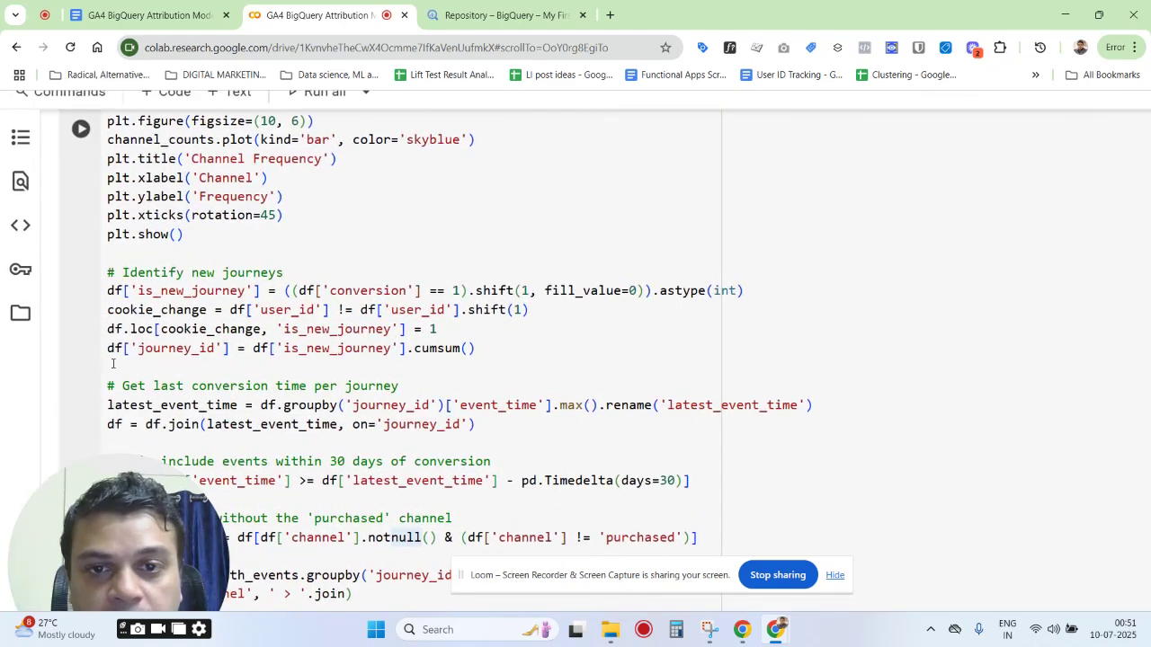
{"action": "key", "text": "ctrl+minus"}
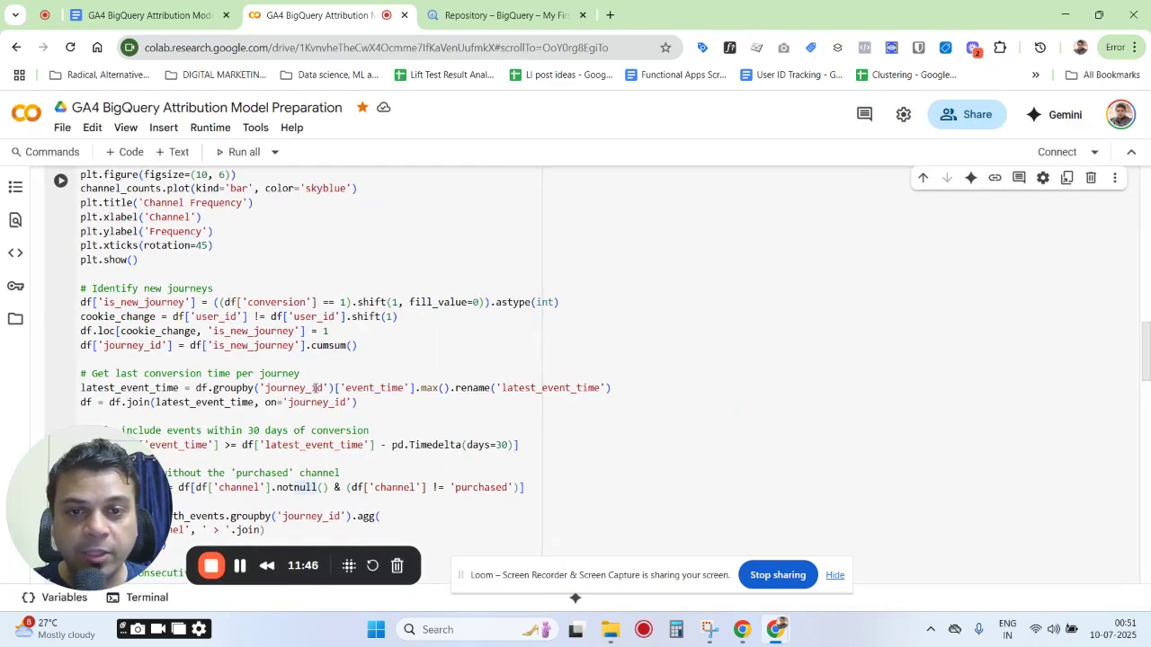
{"action": "key", "text": "ctrl+plus"}
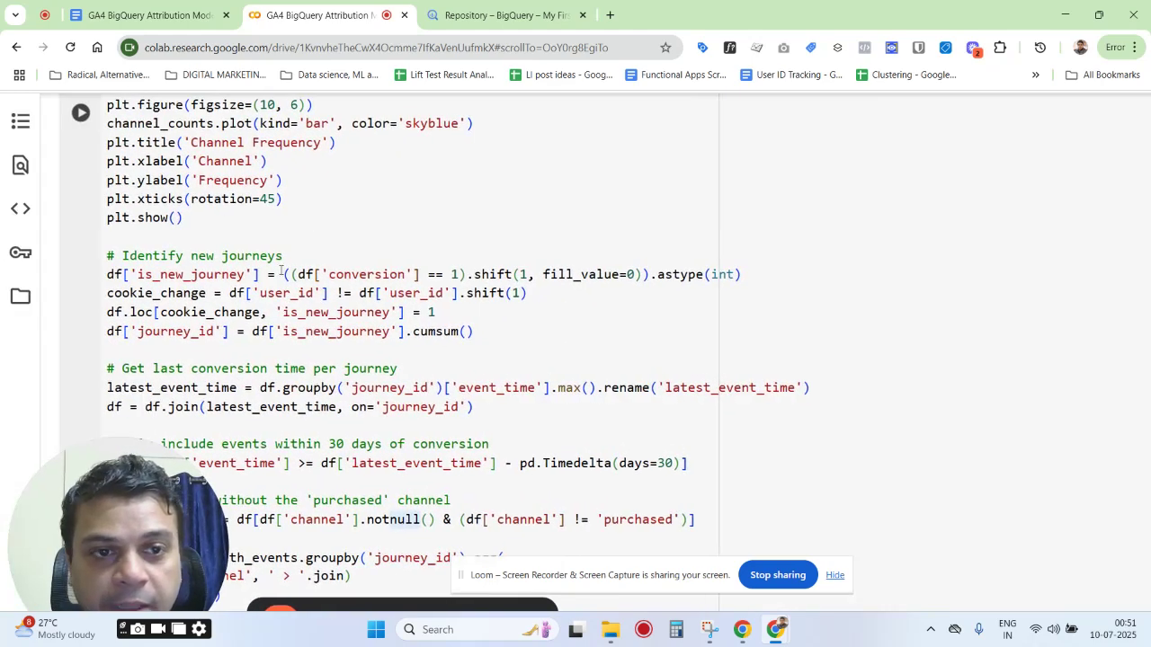
{"action": "key", "text": "ctrl+minus"}
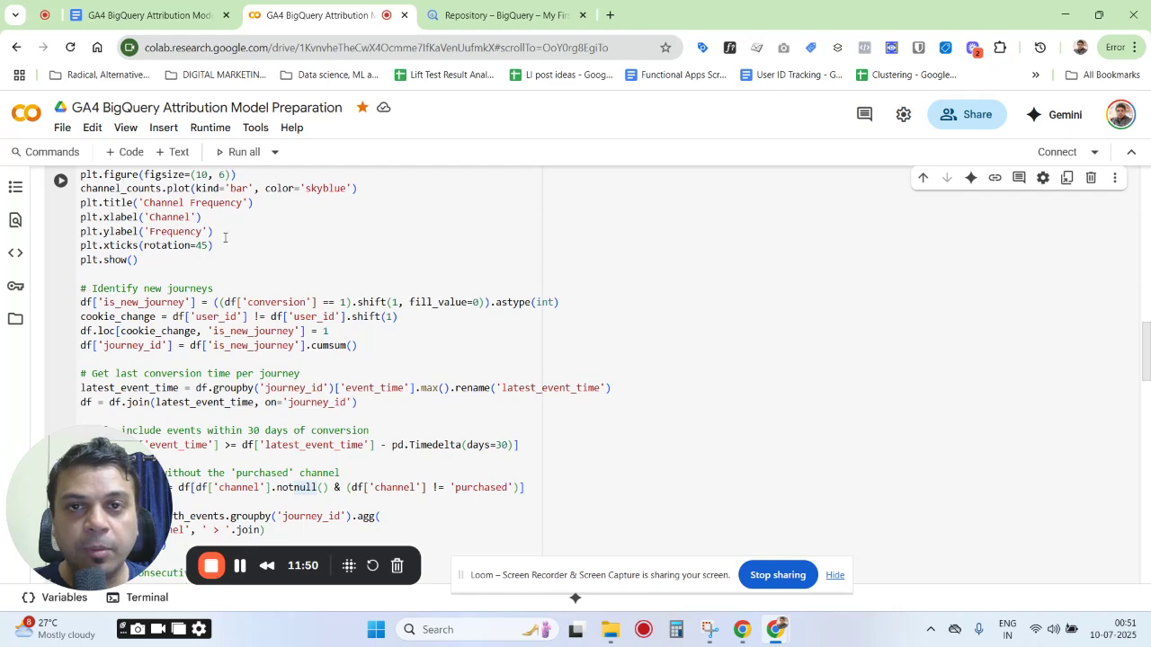
Step: Switch to the GA4 BigQuery Attribution Modeling document in Google Docs and read the line-by-line explanation of is_new_journey and cookie_change
{"action": "left_click", "coordinate": [126, 4]}
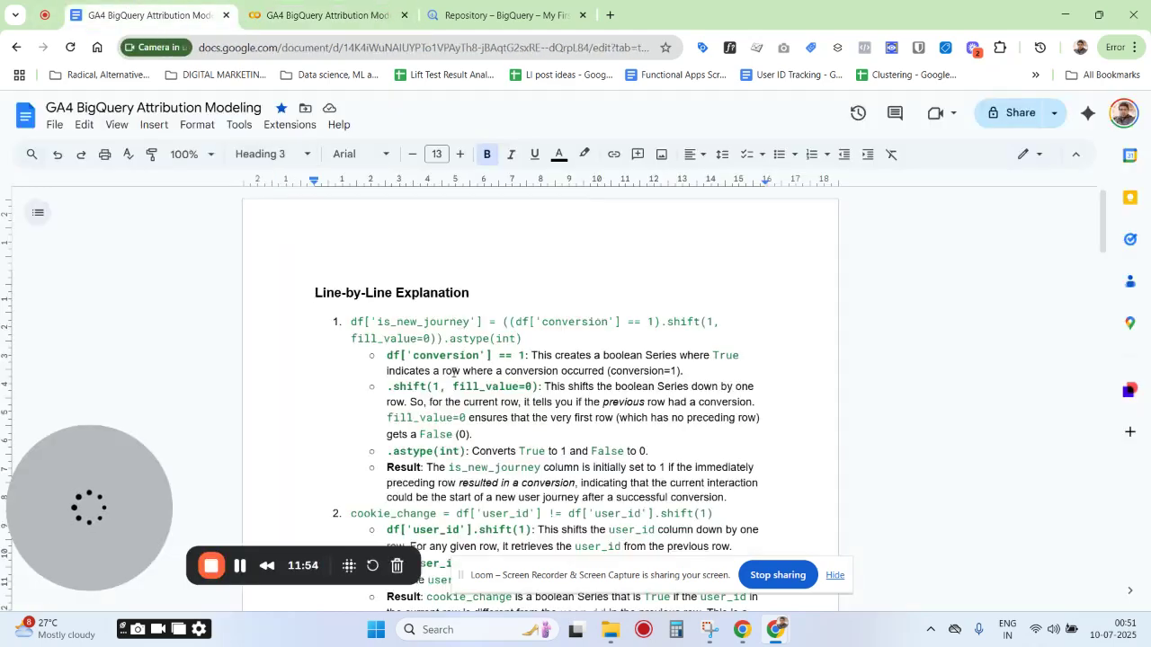
{"action": "scroll", "coordinate": [454, 372], "scroll_direction": "down", "scroll_amount": 3}
{"action": "scroll", "coordinate": [445, 376], "scroll_direction": "up", "scroll_amount": 2}
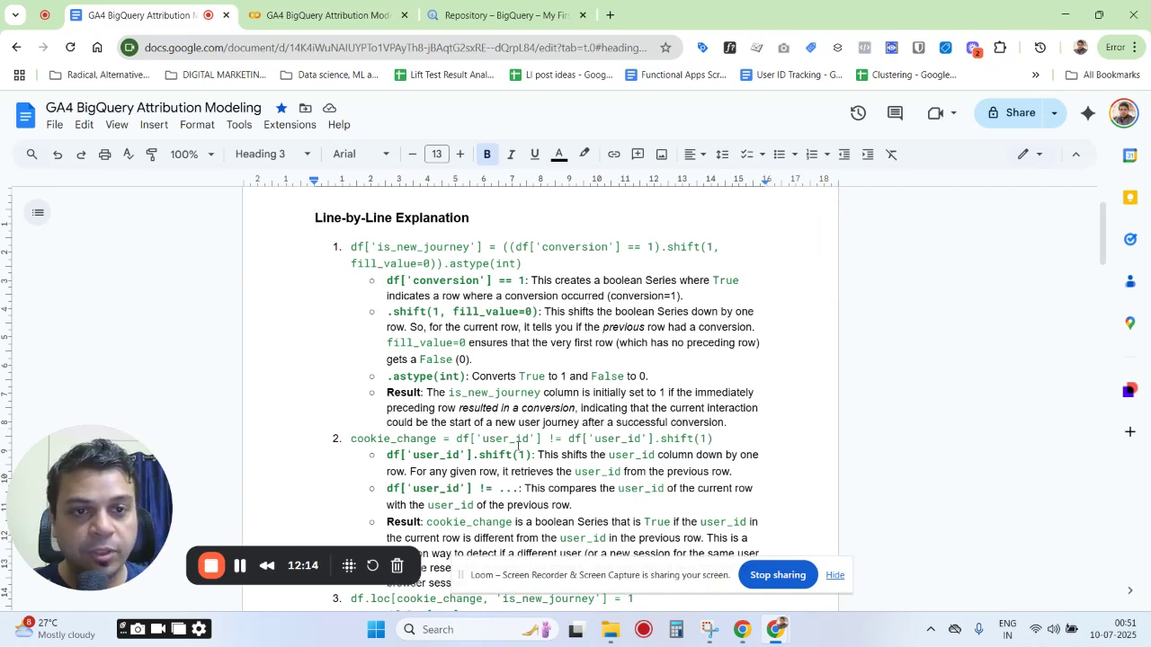
{"action": "scroll", "coordinate": [451, 423], "scroll_direction": "up", "scroll_amount": 3}
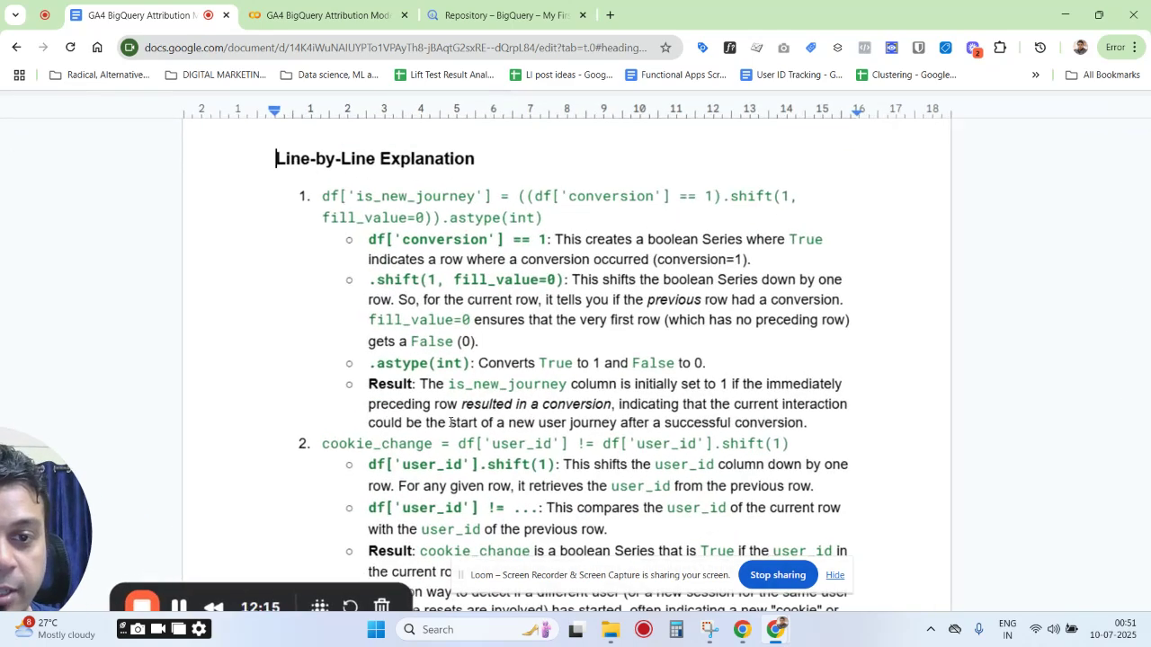
{"action": "scroll", "coordinate": [710, 339], "scroll_direction": "down", "scroll_amount": 1}
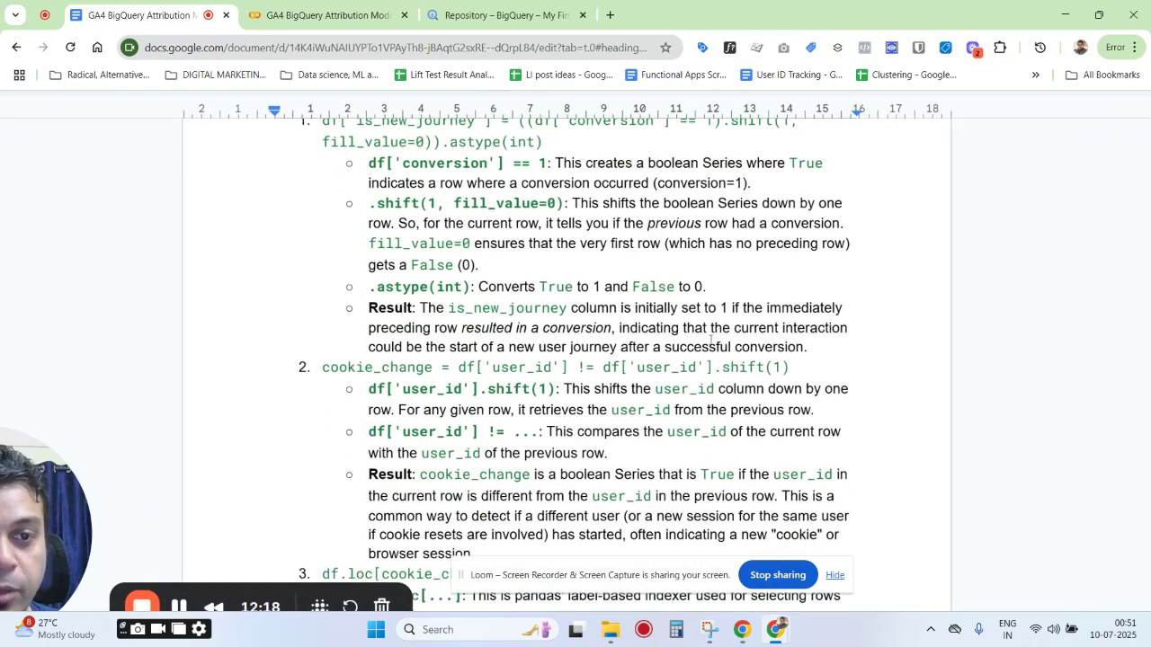
{"action": "scroll", "coordinate": [711, 333], "scroll_direction": "left", "scroll_amount": 2}
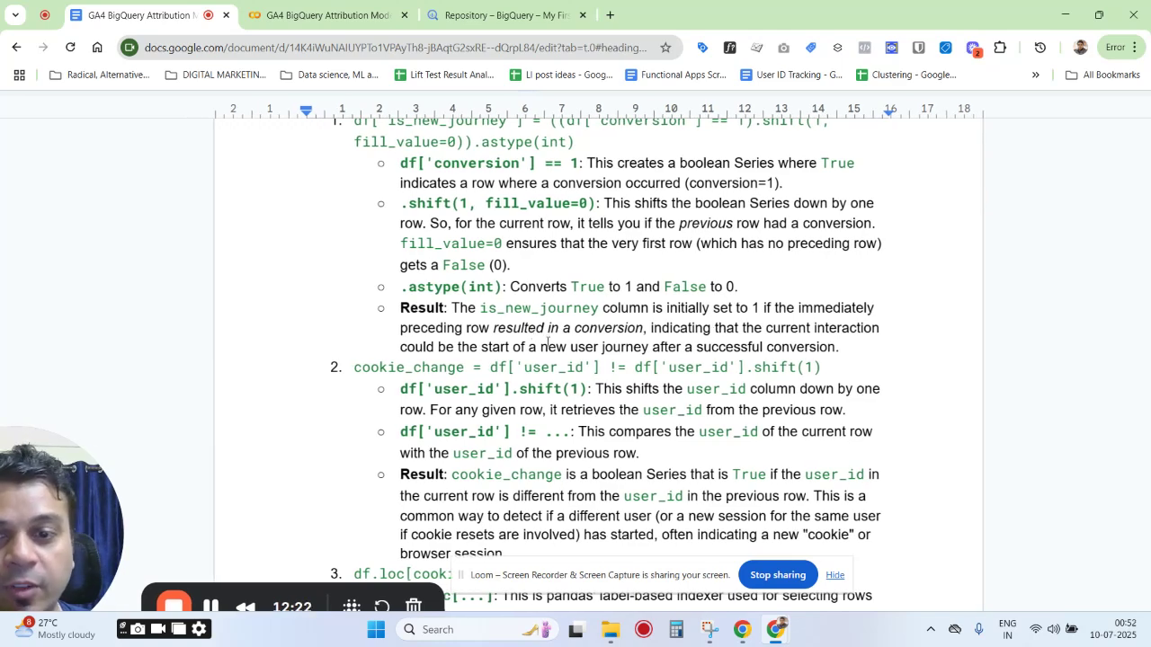
{"action": "scroll", "coordinate": [548, 343], "scroll_direction": "left", "scroll_amount": 2}
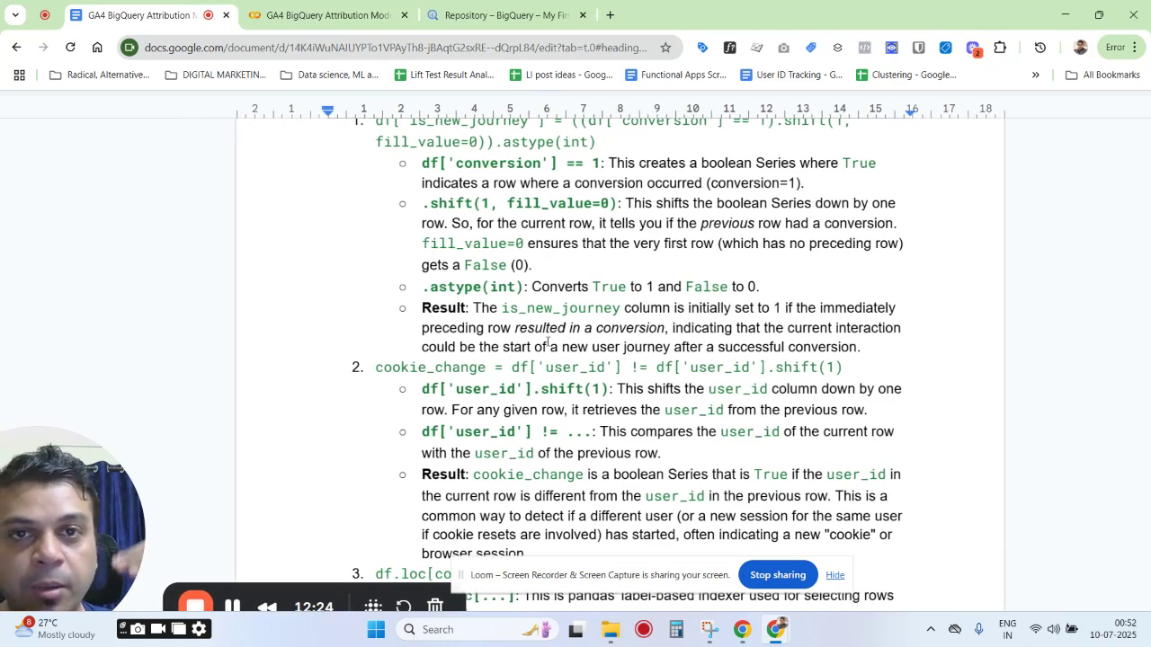
{"action": "scroll", "coordinate": [547, 342], "scroll_direction": "down", "scroll_amount": 2}
{"action": "scroll", "coordinate": [547, 343], "scroll_direction": "down", "scroll_amount": 1}
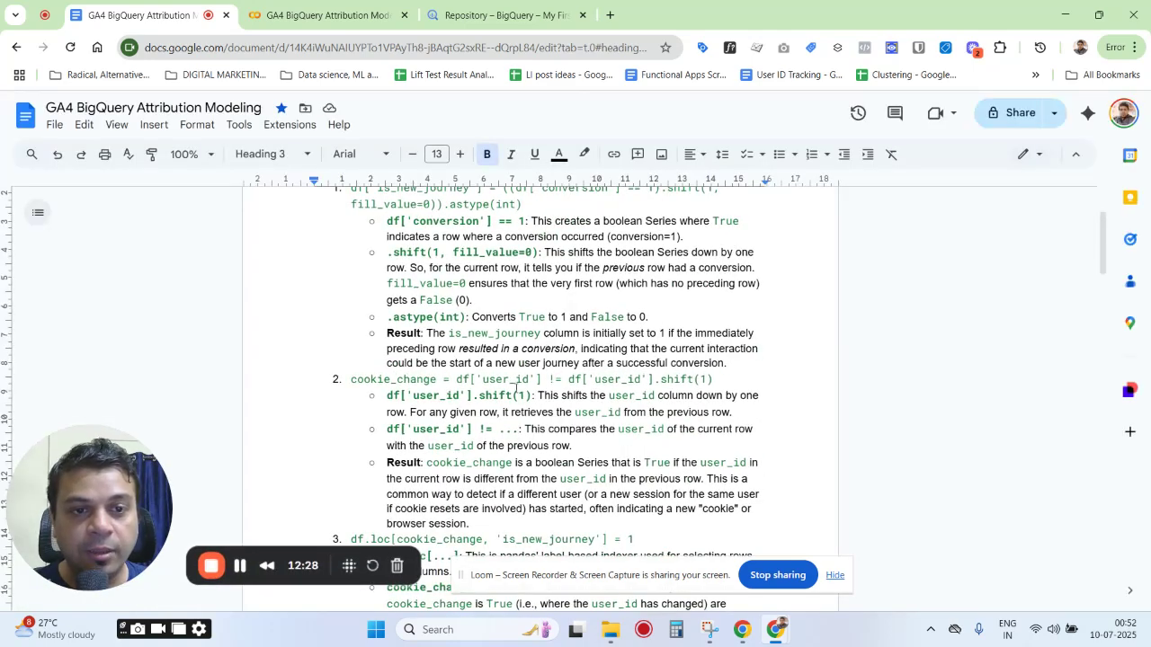
Step: Go to the User A and User B timeline tables at the document's end and examine how journey IDs follow conversions
{"action": "scroll", "coordinate": [515, 388], "scroll_direction": "down", "scroll_amount": 3}
{"action": "scroll", "coordinate": [515, 388], "scroll_direction": "down", "scroll_amount": 20}
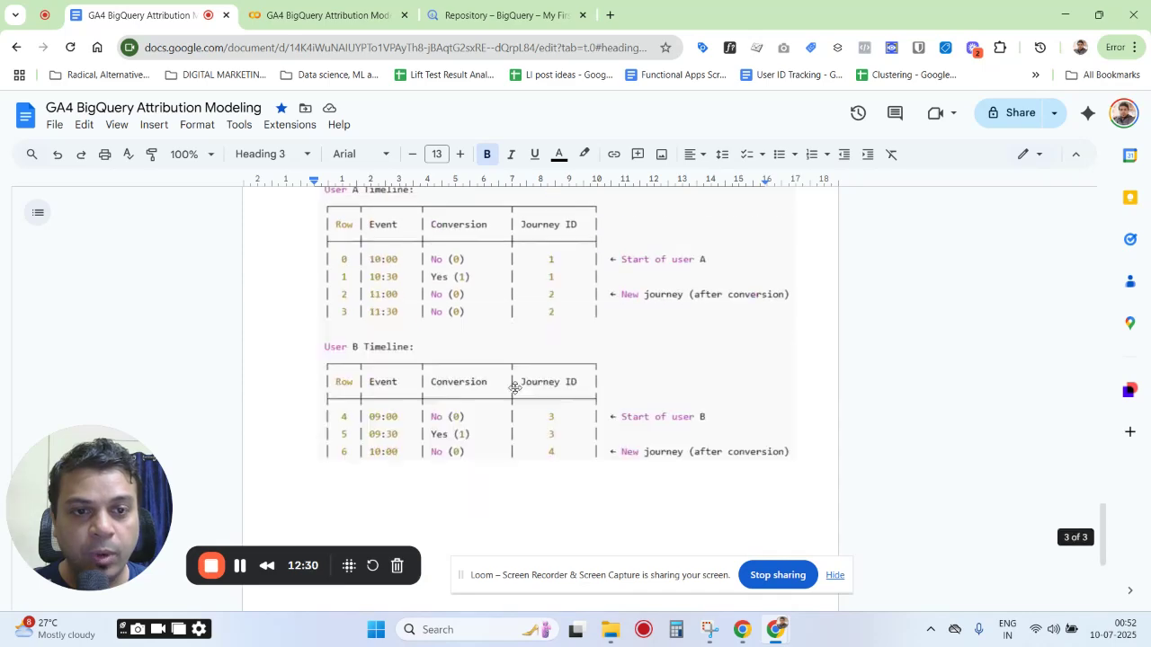
{"action": "scroll", "coordinate": [515, 388], "scroll_direction": "up", "scroll_amount": 1}
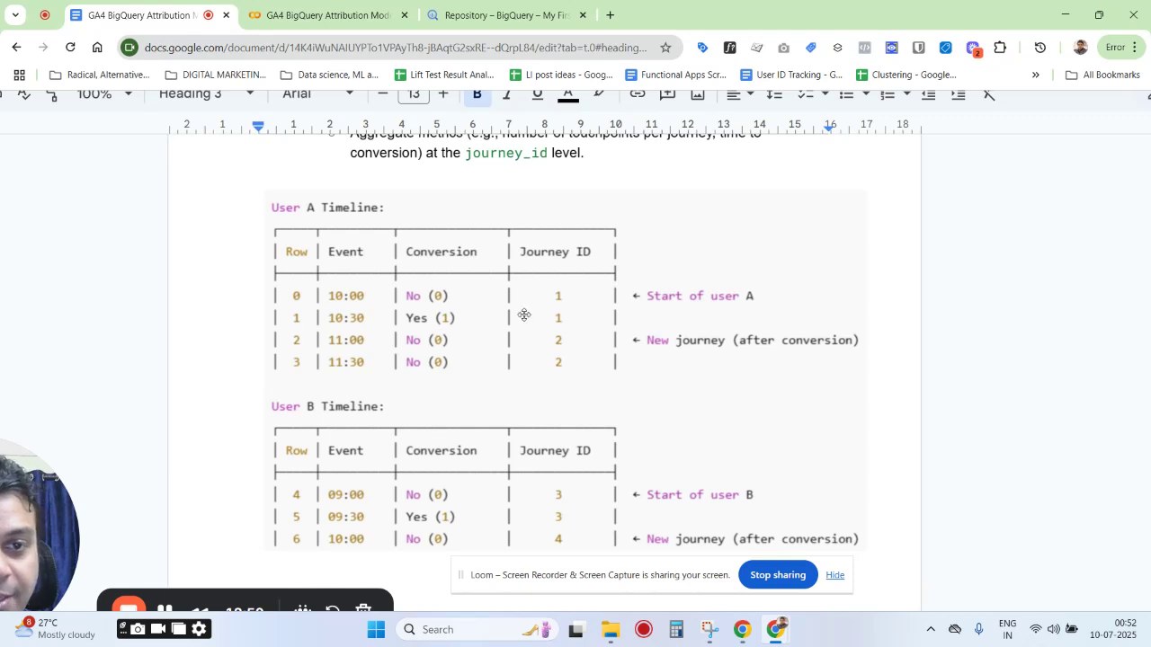
{"action": "scroll", "coordinate": [466, 356], "scroll_direction": "left", "scroll_amount": 1}
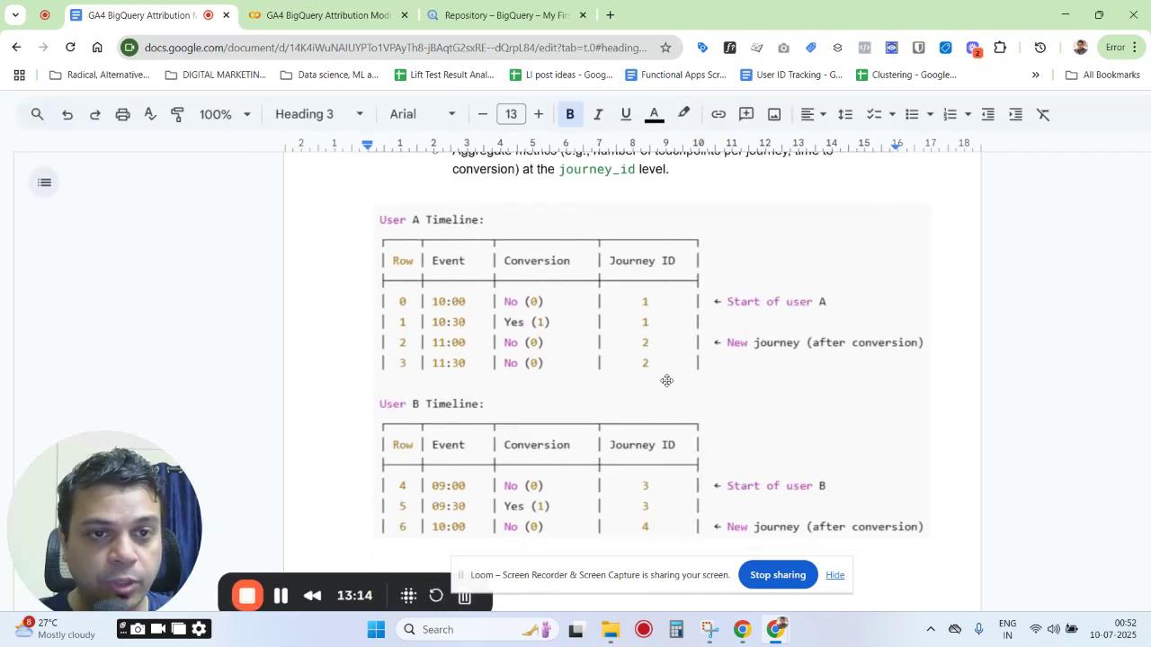
Step: Look over the User A and User B timeline tables again and return to the Line-by-Line Explanation of is_new_journey
{"action": "key", "text": "ctrl+0"}
{"action": "scroll", "coordinate": [666, 380], "scroll_direction": "up", "scroll_amount": 2}
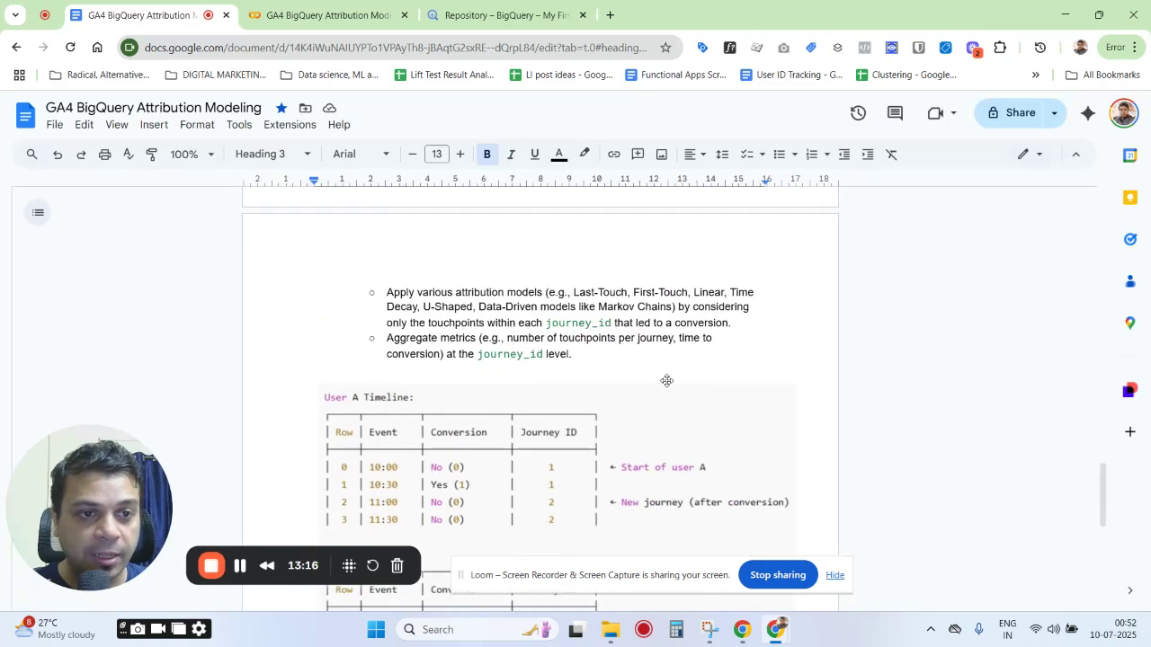
{"action": "scroll", "coordinate": [584, 382], "scroll_direction": "down", "scroll_amount": 3}
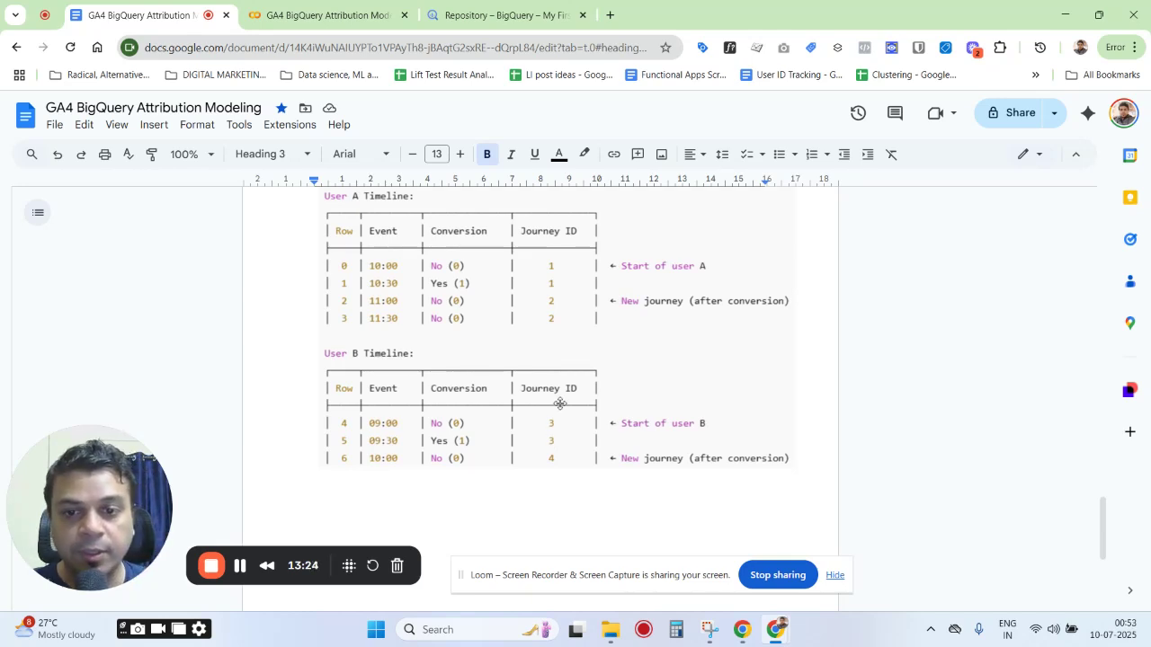
{"action": "scroll", "coordinate": [559, 404], "scroll_direction": "up", "scroll_amount": 10}
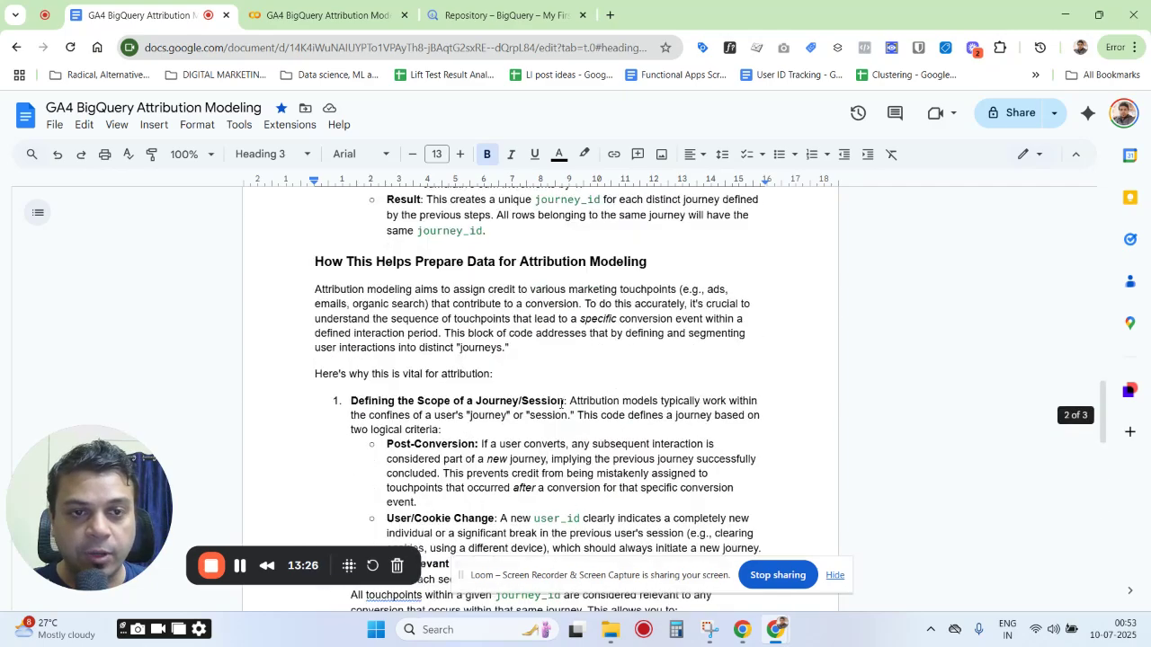
{"action": "scroll", "coordinate": [561, 404], "scroll_direction": "up", "scroll_amount": 10}
{"action": "scroll", "coordinate": [522, 396], "scroll_direction": "down", "scroll_amount": 3}
{"action": "scroll", "coordinate": [472, 386], "scroll_direction": "up", "scroll_amount": 2}
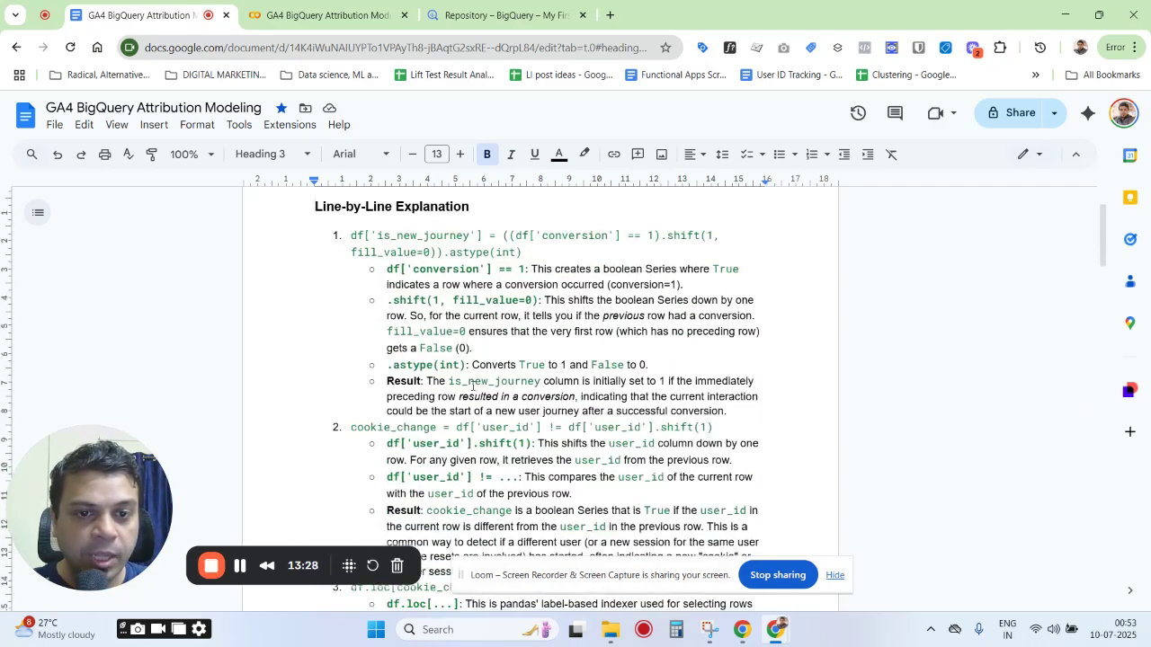
Step: Read the cookie_change explanation closely, covering how user_id is shifted by one row and compared with the previous row
{"action": "scroll", "coordinate": [472, 387], "scroll_direction": "down", "scroll_amount": 1}
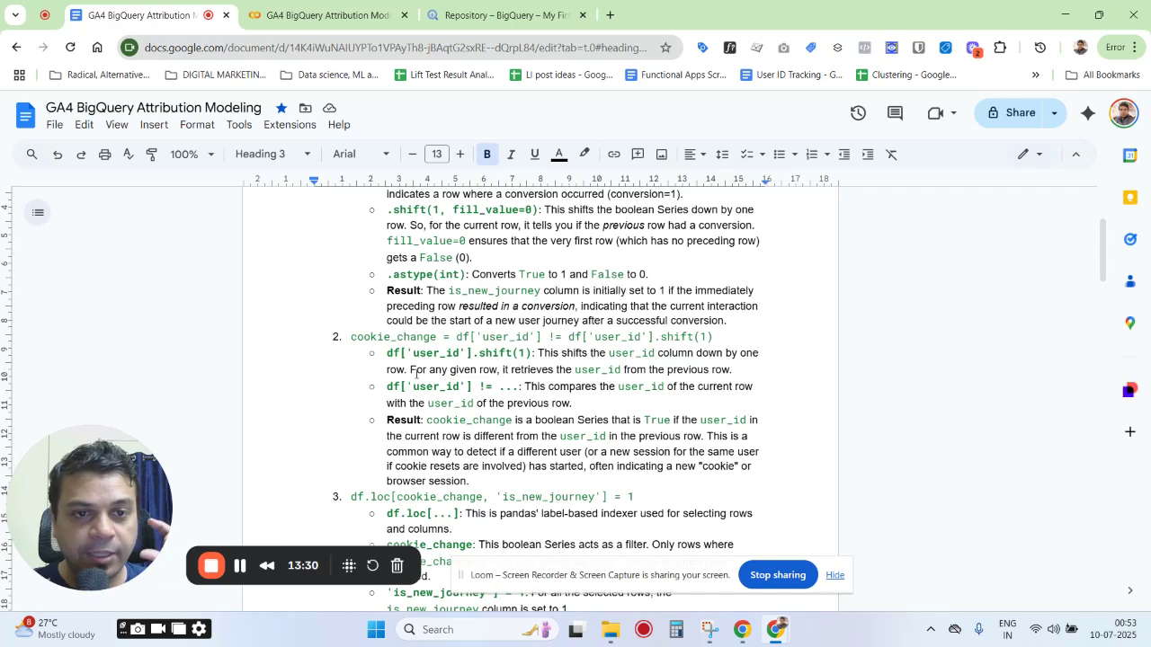
{"action": "scroll", "coordinate": [416, 374], "scroll_direction": "up", "scroll_amount": 2}
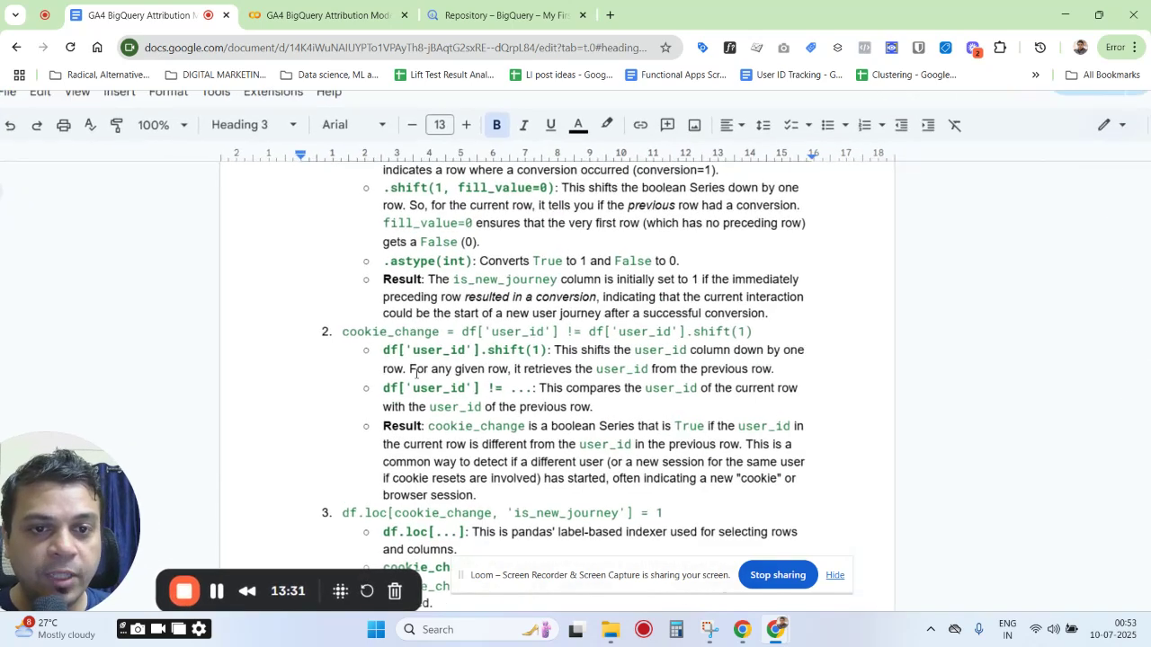
{"action": "scroll", "coordinate": [417, 374], "scroll_direction": "down", "scroll_amount": 1}
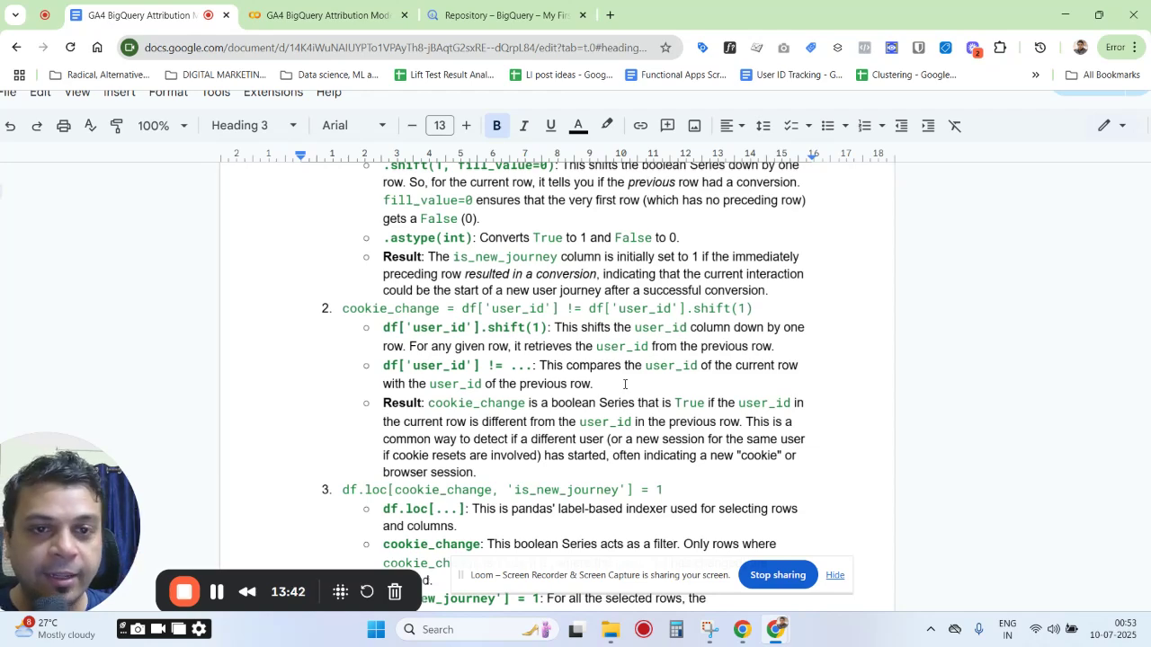
{"action": "scroll", "coordinate": [624, 384], "scroll_direction": "down", "scroll_amount": 1}
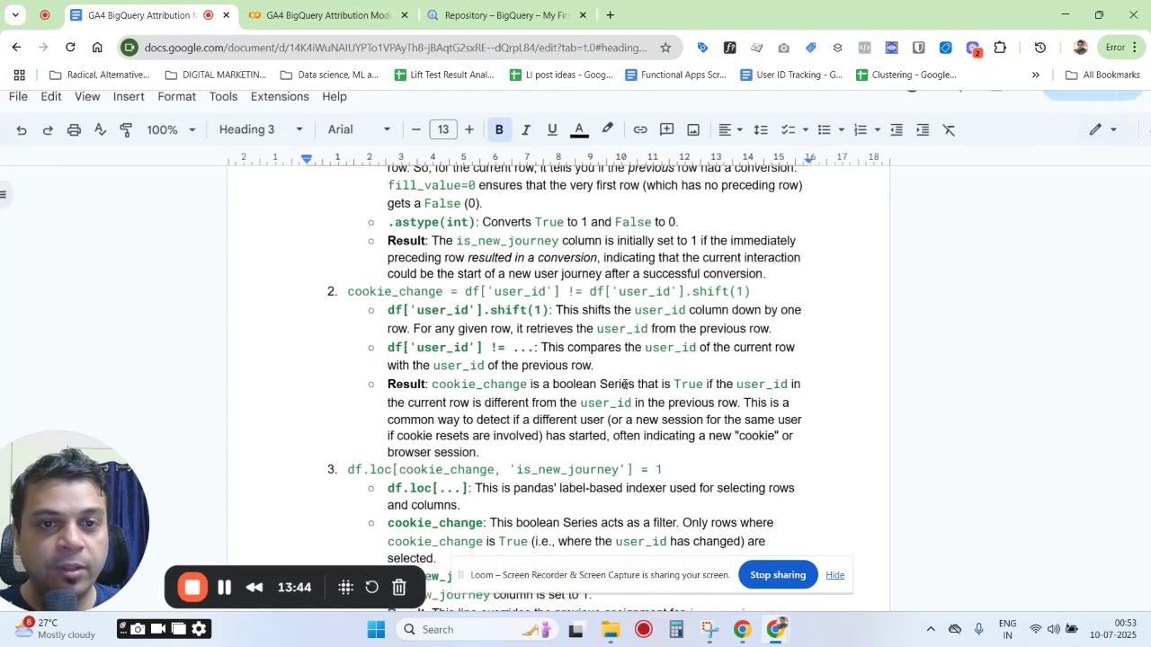
{"action": "scroll", "coordinate": [625, 384], "scroll_direction": "down", "scroll_amount": 1}
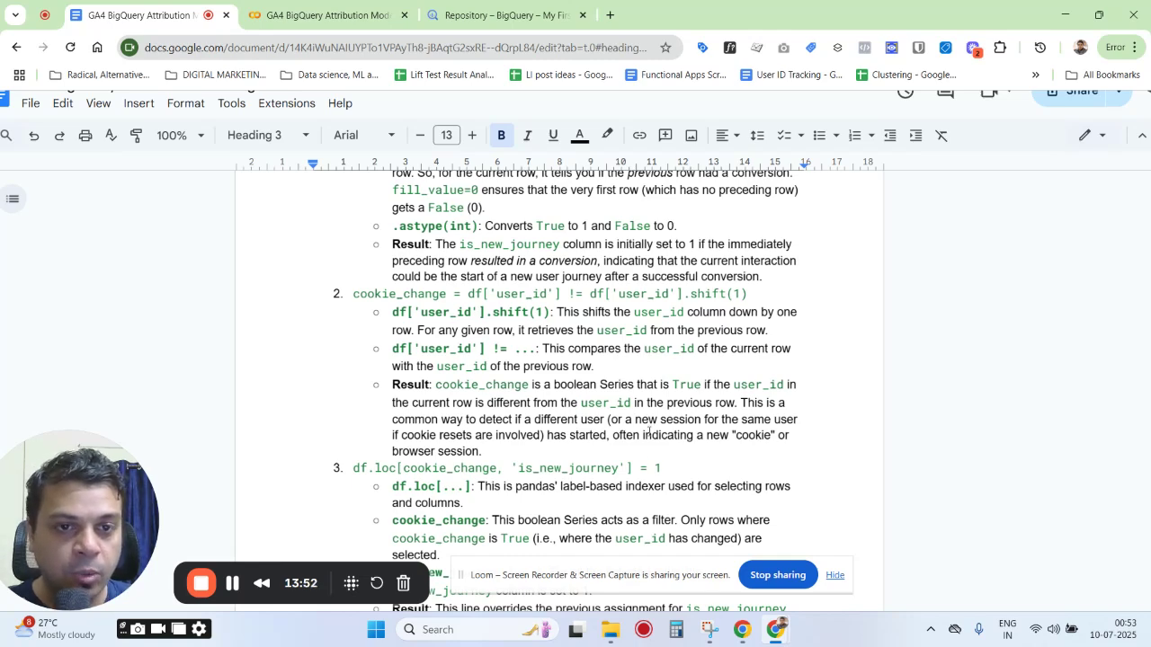
{"action": "scroll", "coordinate": [481, 393], "scroll_direction": "up", "scroll_amount": 3}
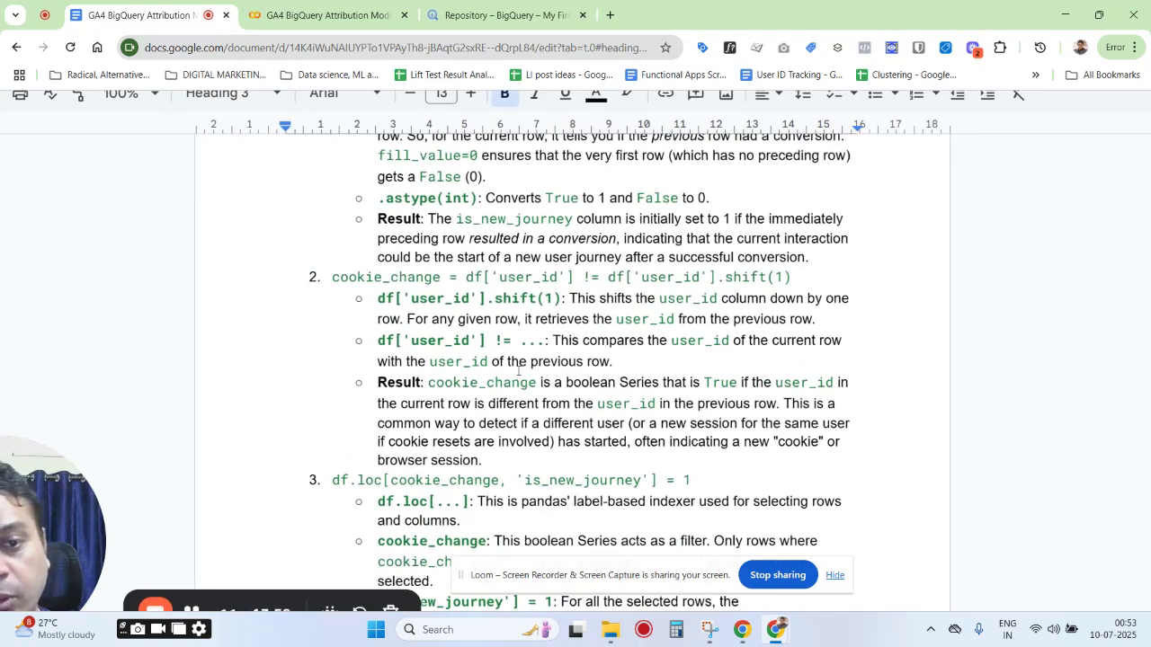
{"action": "scroll", "coordinate": [588, 399], "scroll_direction": "down", "scroll_amount": 2}
{"action": "scroll", "coordinate": [617, 399], "scroll_direction": "down", "scroll_amount": 1}
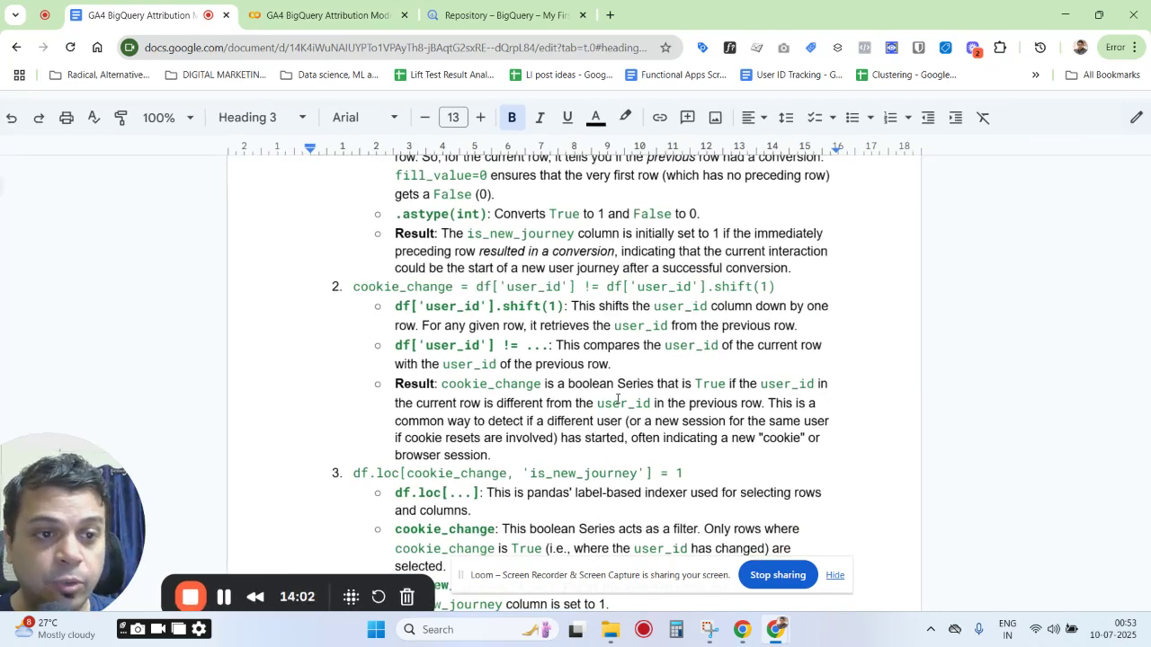
{"action": "scroll", "coordinate": [618, 399], "scroll_direction": "down", "scroll_amount": 1}
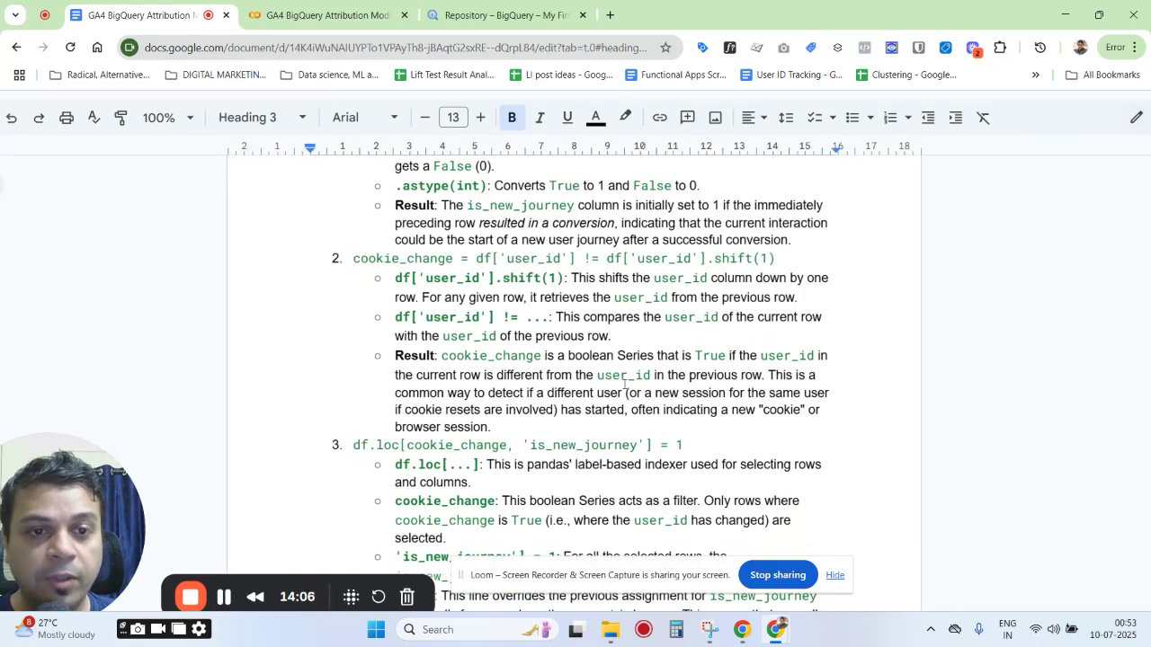
{"action": "scroll", "coordinate": [448, 400], "scroll_direction": "down", "scroll_amount": 1}
{"action": "scroll", "coordinate": [448, 400], "scroll_direction": "down", "scroll_amount": 1}
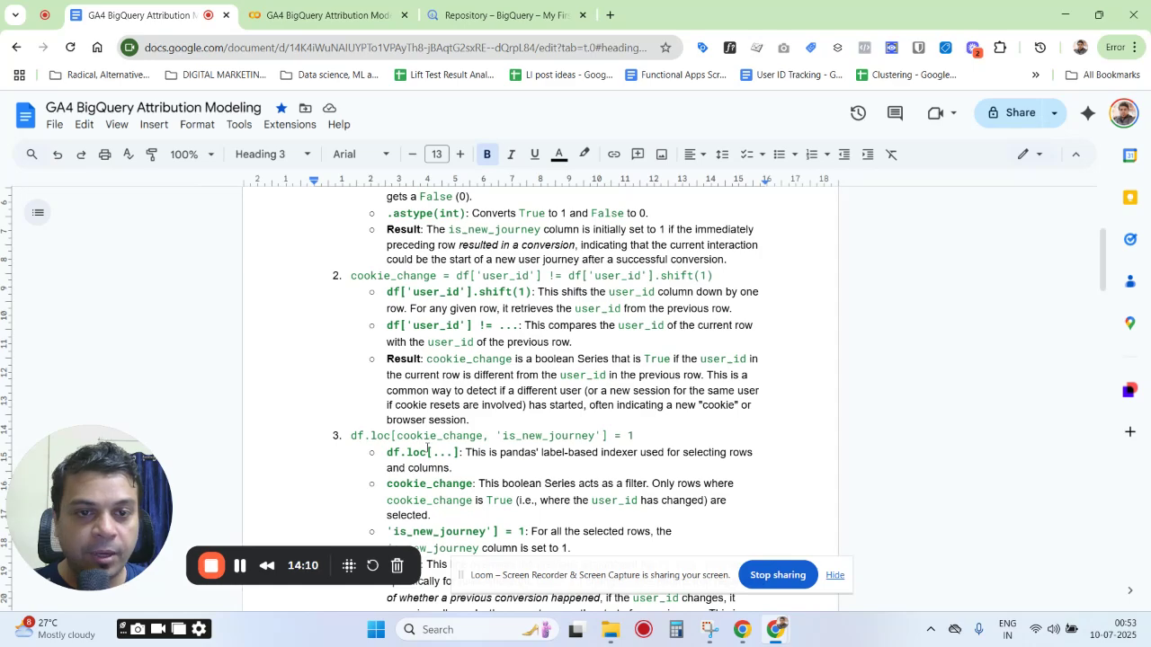
Step: Revisit the timeline tables, and switch to the Colab notebook to examine the user_id values in the dummy_df.head() output
{"action": "scroll", "coordinate": [440, 418], "scroll_direction": "down", "scroll_amount": 15}
{"action": "scroll", "coordinate": [438, 426], "scroll_direction": "down", "scroll_amount": 6}
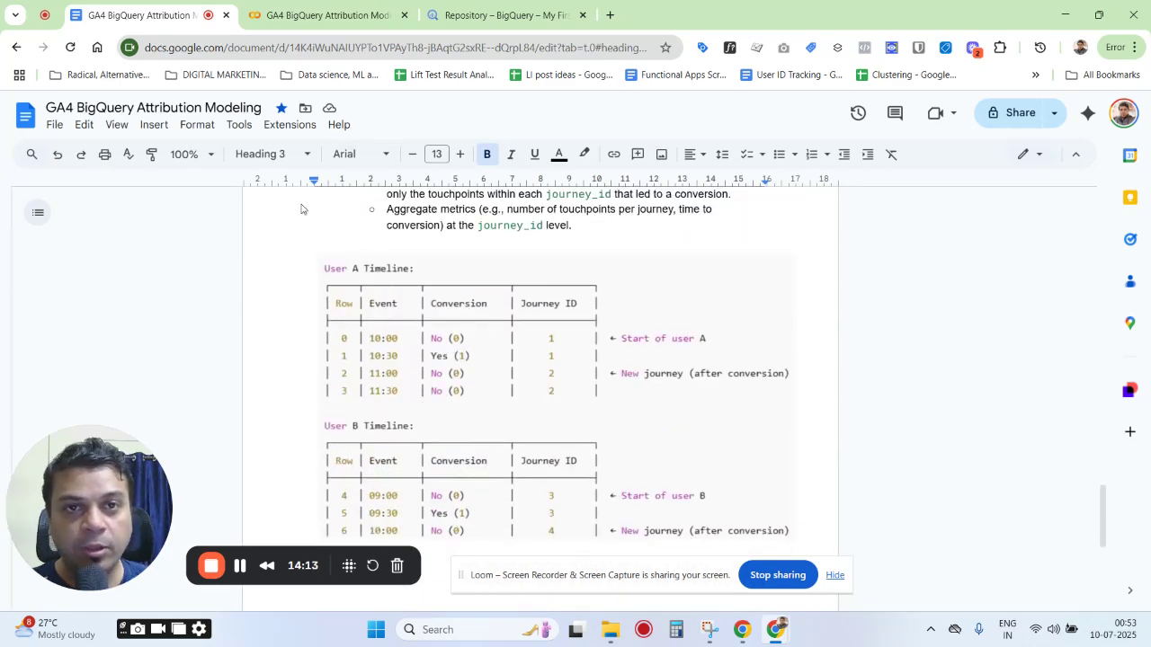
{"action": "left_click", "coordinate": [364, 10]}
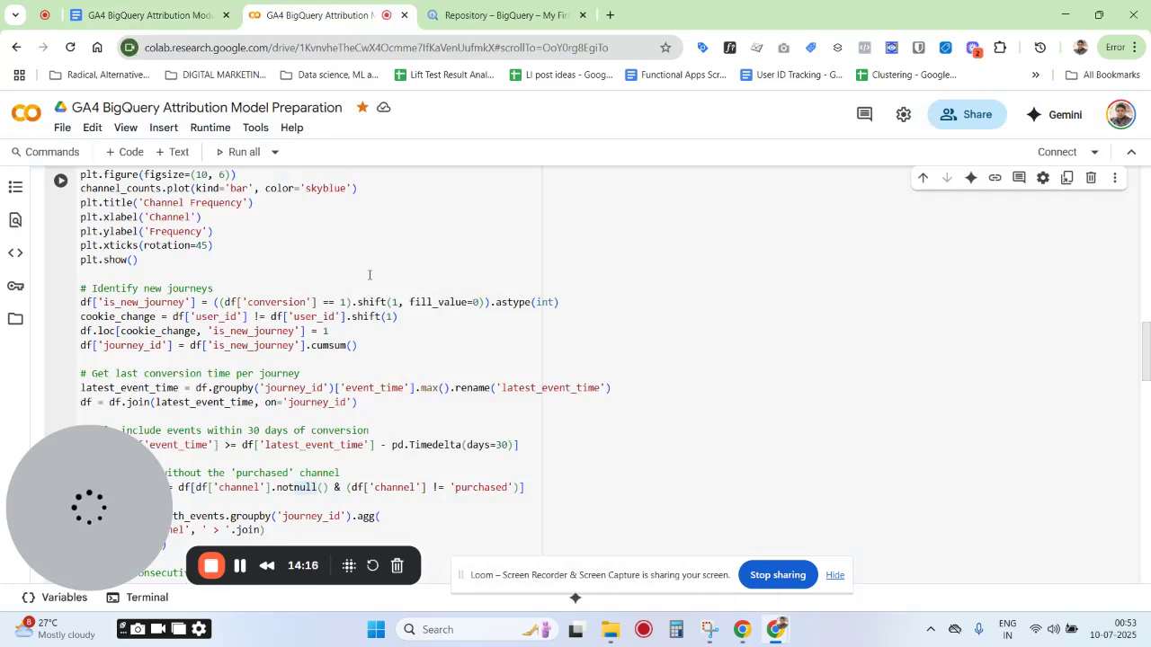
{"action": "scroll", "coordinate": [368, 274], "scroll_direction": "up", "scroll_amount": 10}
{"action": "scroll", "coordinate": [308, 313], "scroll_direction": "down", "scroll_amount": 2}
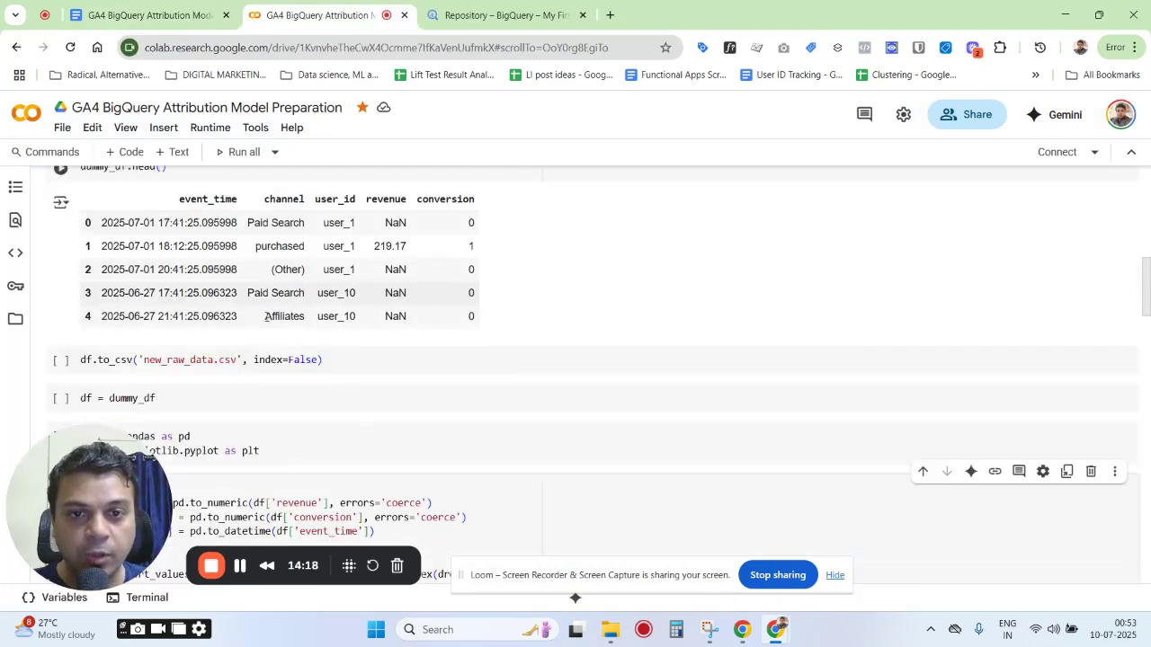
{"action": "double_click", "coordinate": [338, 262]}
{"action": "left_click", "coordinate": [308, 268]}
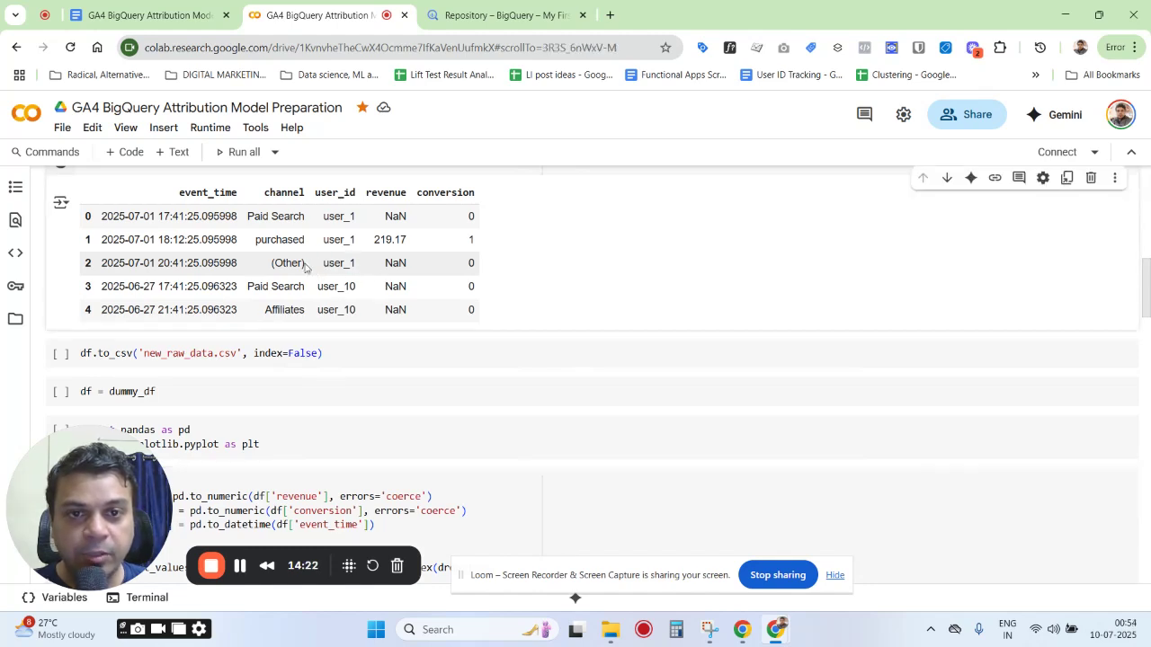
{"action": "double_click", "coordinate": [332, 266]}
{"action": "left_click", "coordinate": [346, 271]}
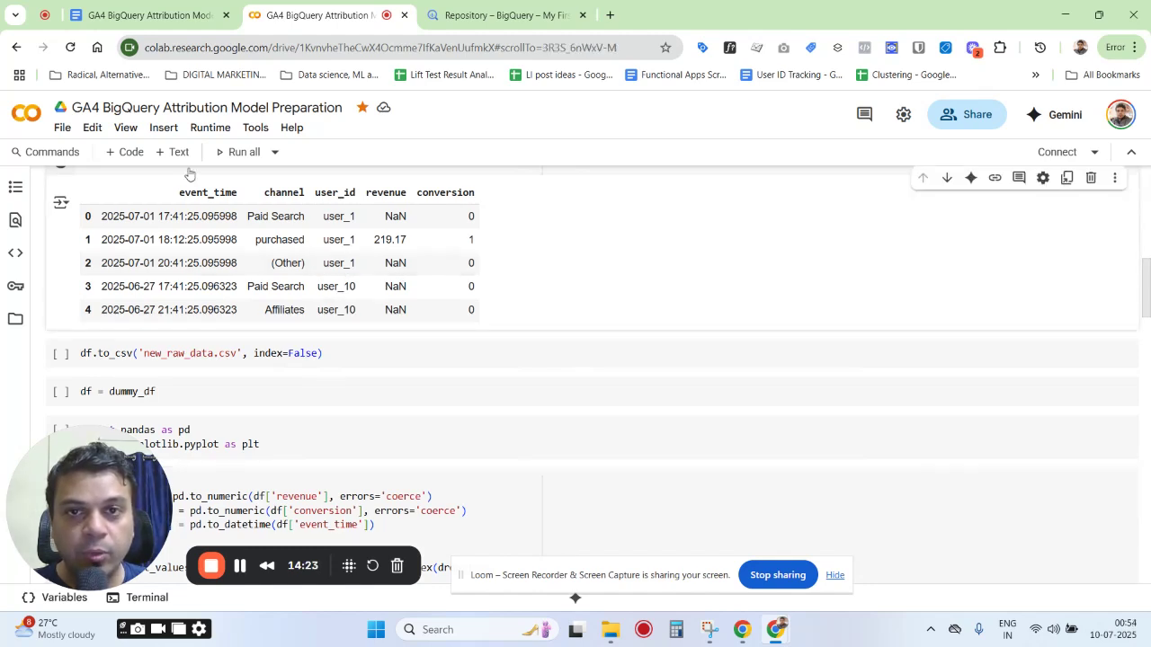
Step: Switch back to the Google Docs document and highlight the words about detecting a different user in the cookie_change result
{"action": "left_click", "coordinate": [165, 5]}
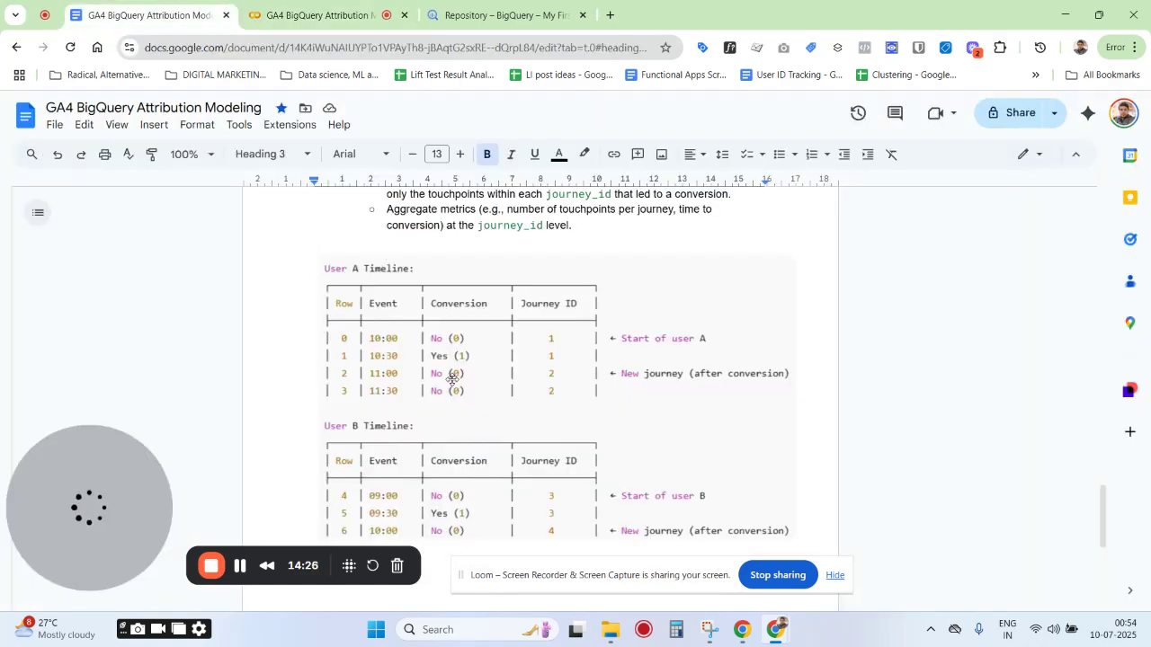
{"action": "scroll", "coordinate": [459, 369], "scroll_direction": "up", "scroll_amount": 20}
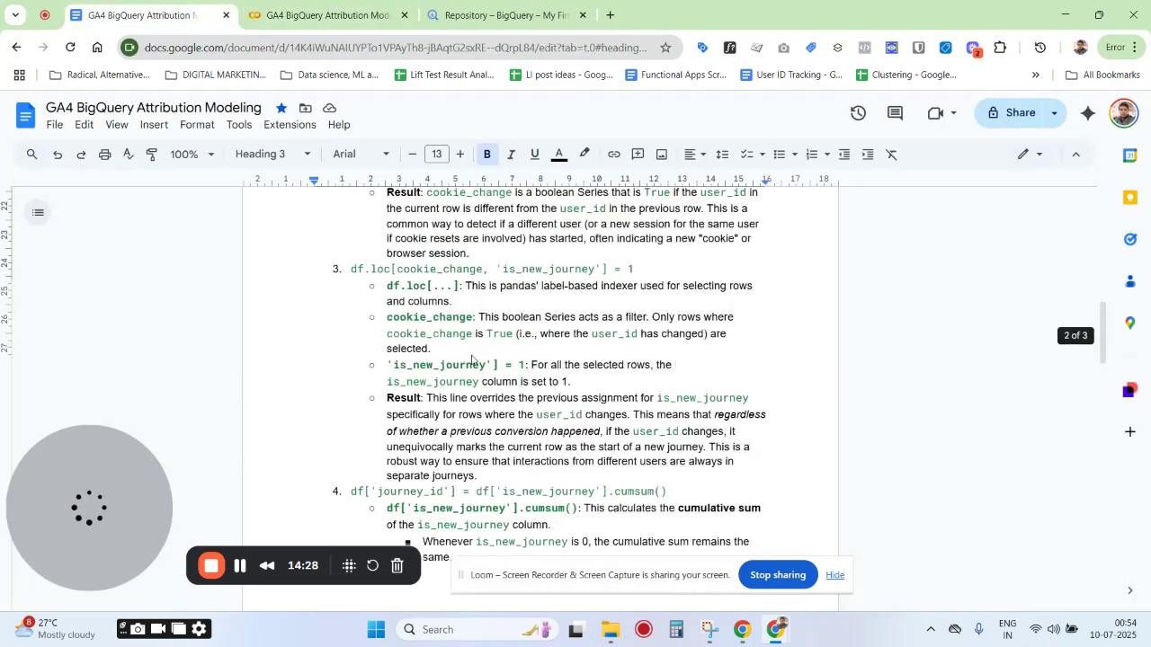
{"action": "scroll", "coordinate": [480, 355], "scroll_direction": "down", "scroll_amount": 5}
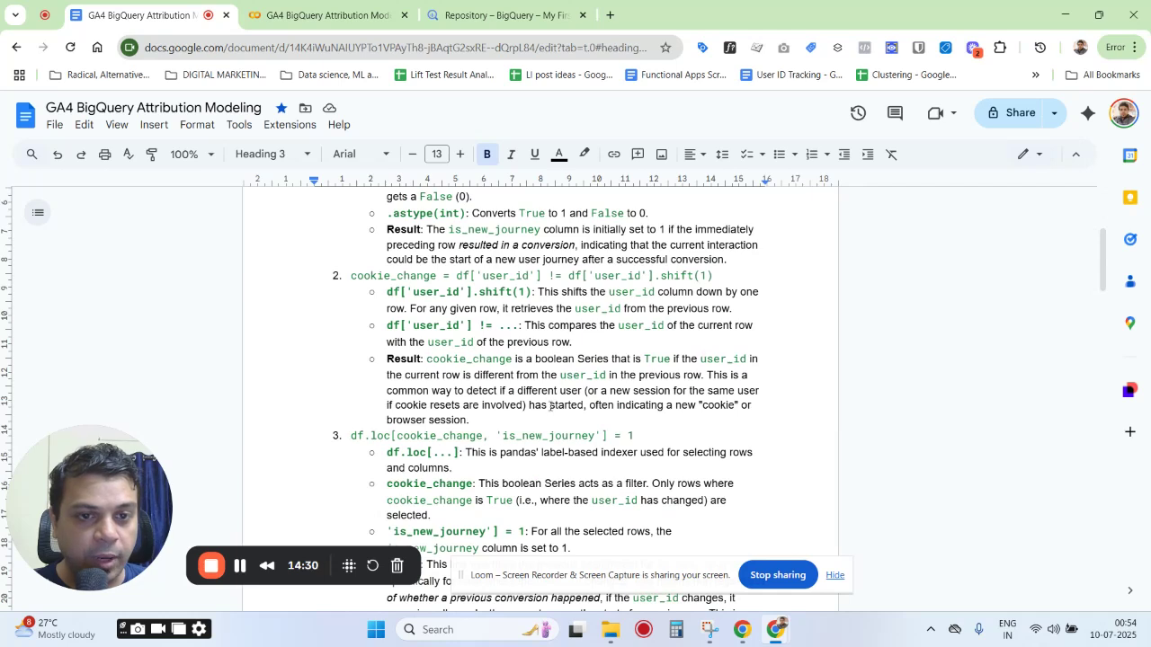
{"action": "double_click", "coordinate": [565, 375]}
{"action": "left_click", "coordinate": [545, 378]}
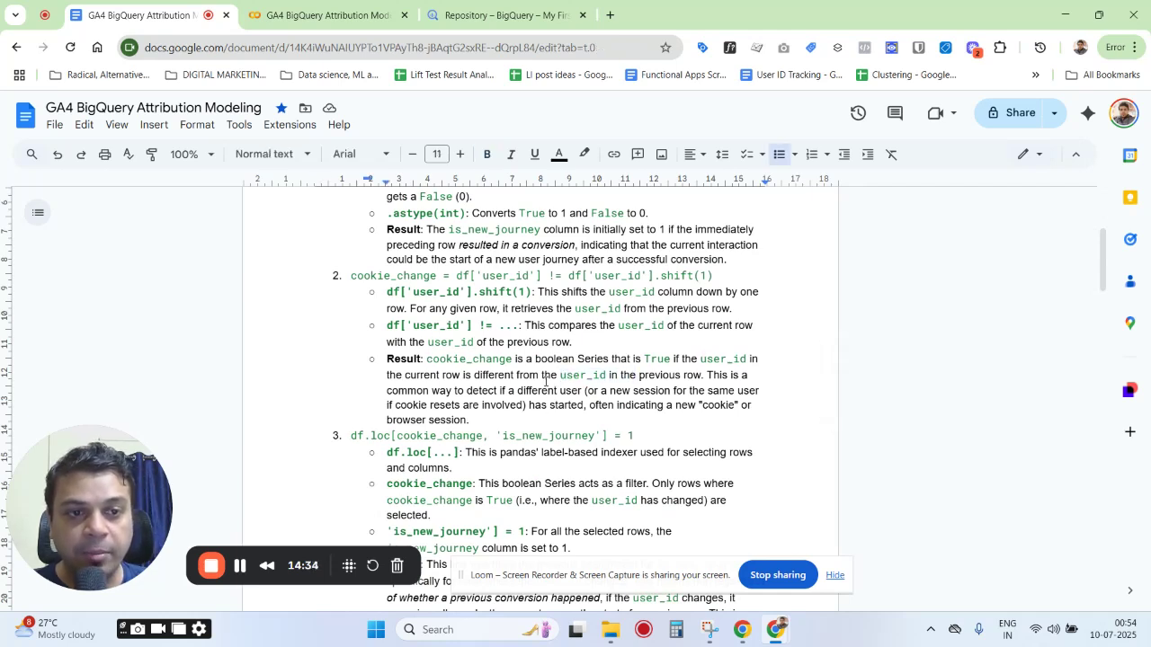
{"action": "left_click_drag", "start_coordinate": [445, 392], "coordinate": [534, 398]}
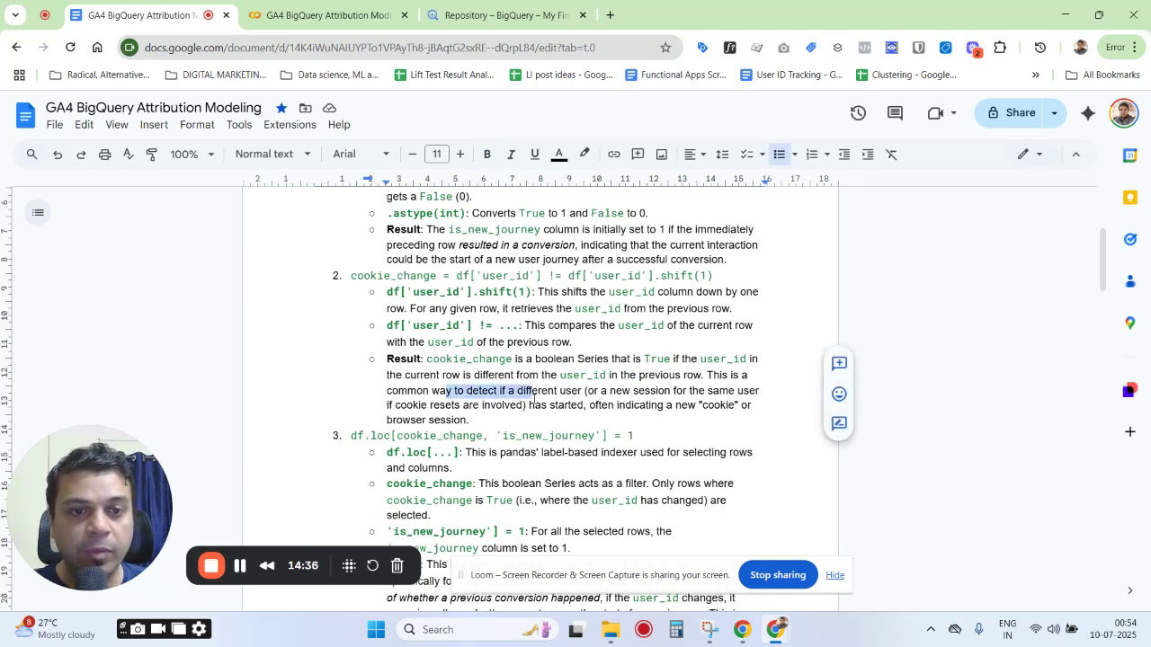
Step: Read the rest of the cookie_change result and the explanation of df.loc[cookie_change, 'is_new_journey'] = 1
{"action": "scroll", "coordinate": [534, 398], "scroll_direction": "up", "scroll_amount": 3}
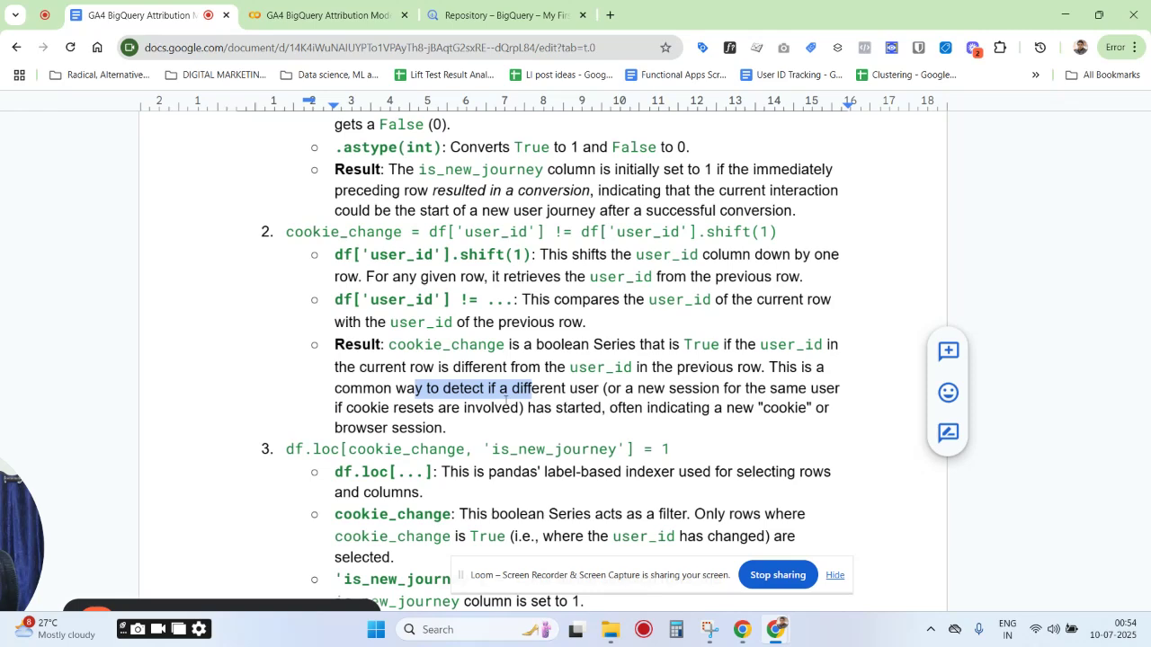
{"action": "scroll", "coordinate": [505, 402], "scroll_direction": "down", "scroll_amount": 3}
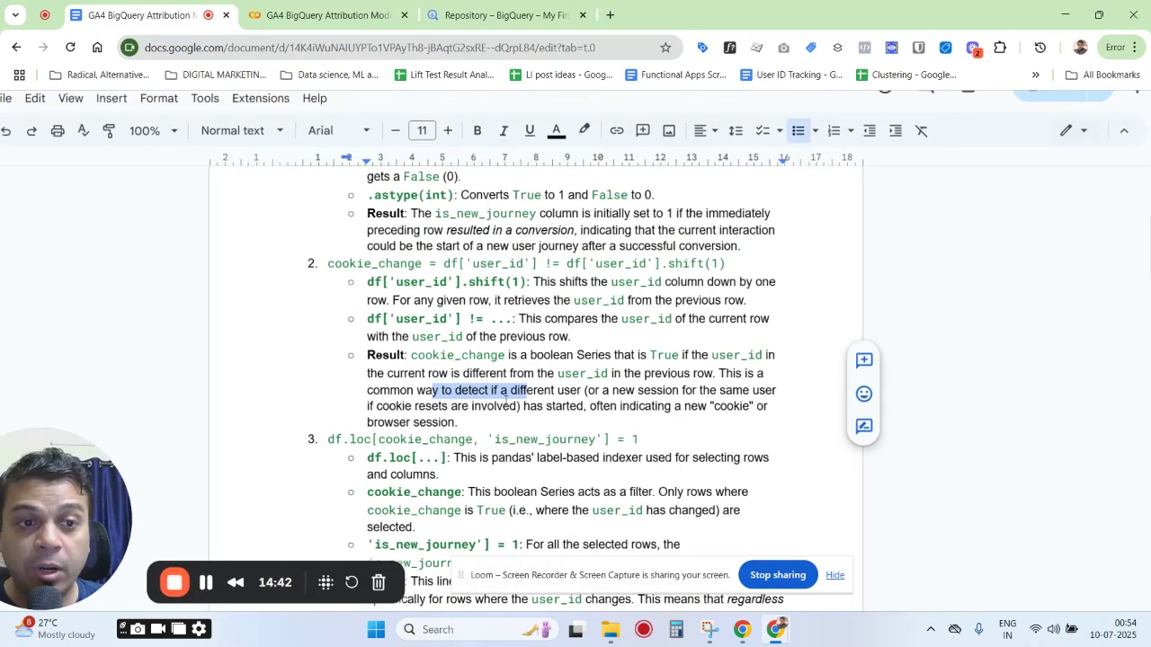
{"action": "scroll", "coordinate": [505, 401], "scroll_direction": "down", "scroll_amount": 2}
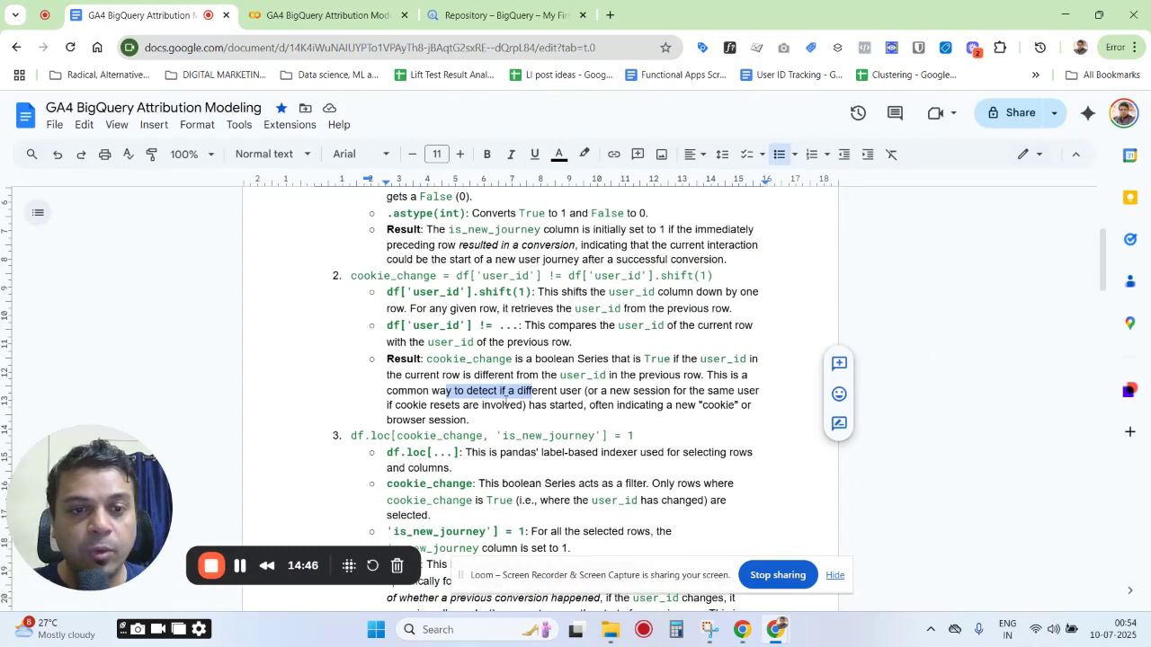
{"action": "scroll", "coordinate": [505, 401], "scroll_direction": "down", "scroll_amount": 1}
{"action": "scroll", "coordinate": [505, 402], "scroll_direction": "up", "scroll_amount": 2}
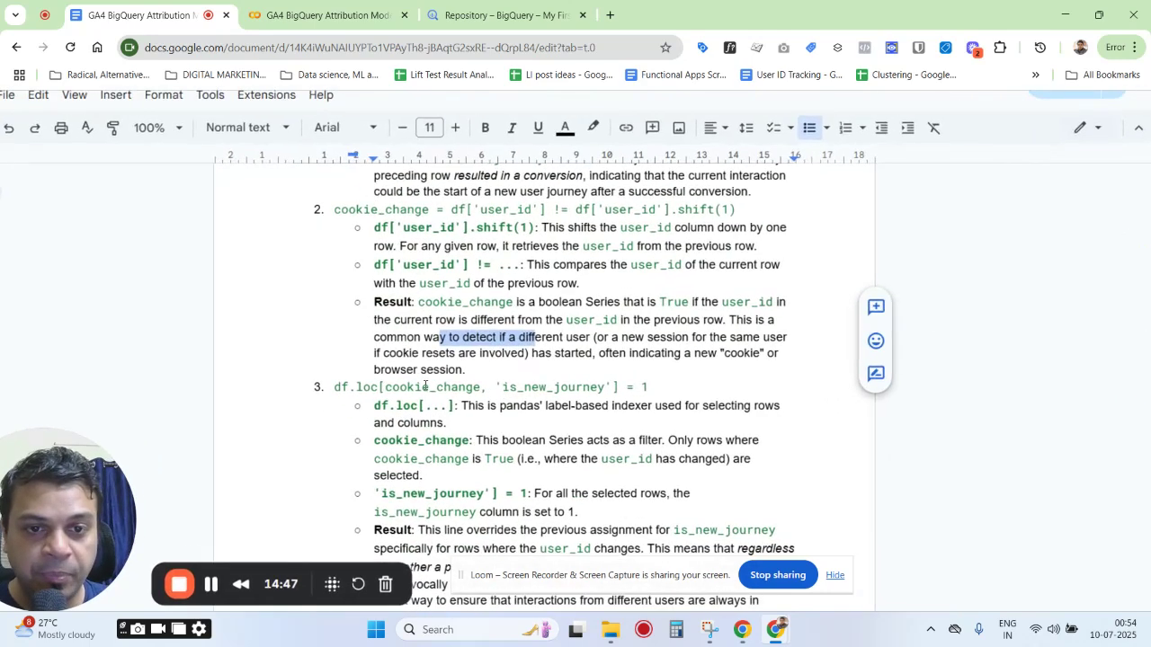
{"action": "scroll", "coordinate": [402, 396], "scroll_direction": "down", "scroll_amount": 1}
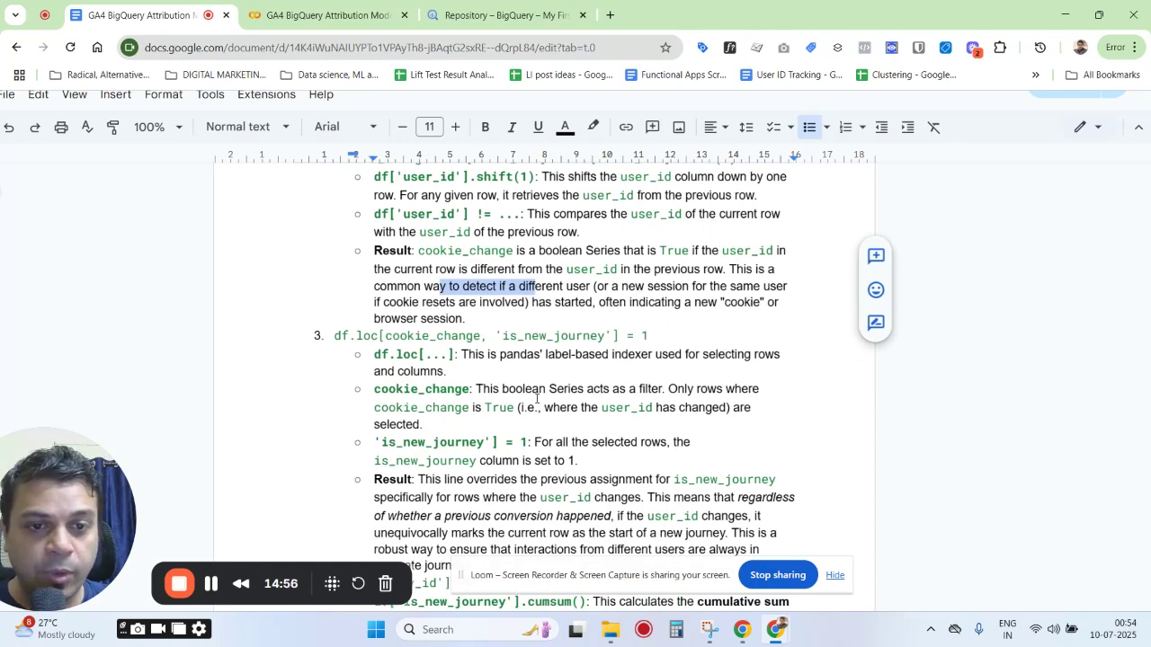
{"action": "scroll", "coordinate": [537, 398], "scroll_direction": "down", "scroll_amount": 1}
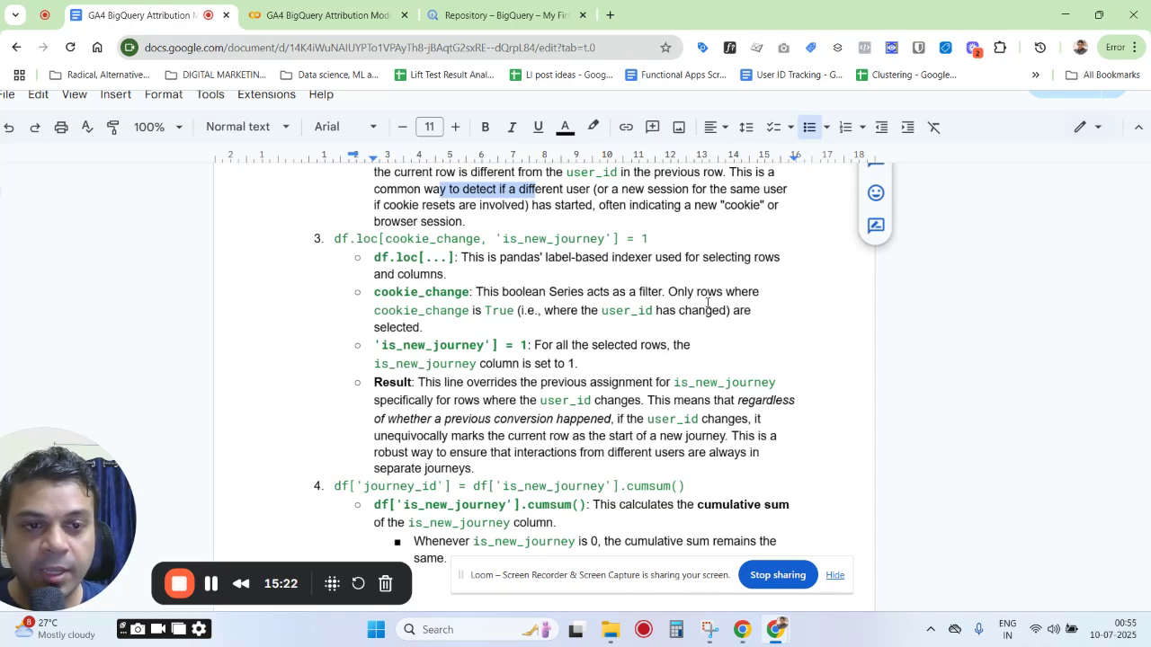
Step: Check the User A and User B timeline tables, and read how journey_id is built with the cumsum() of is_new_journey
{"action": "scroll", "coordinate": [708, 304], "scroll_direction": "down", "scroll_amount": 20}
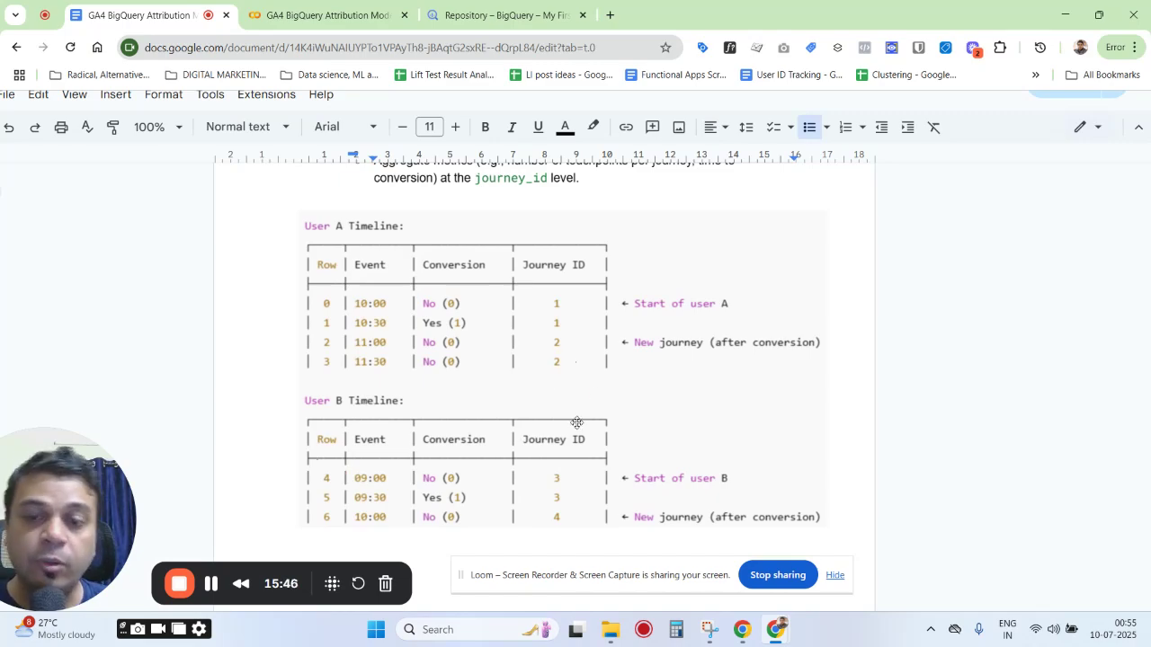
{"action": "scroll", "coordinate": [578, 422], "scroll_direction": "up", "scroll_amount": 15}
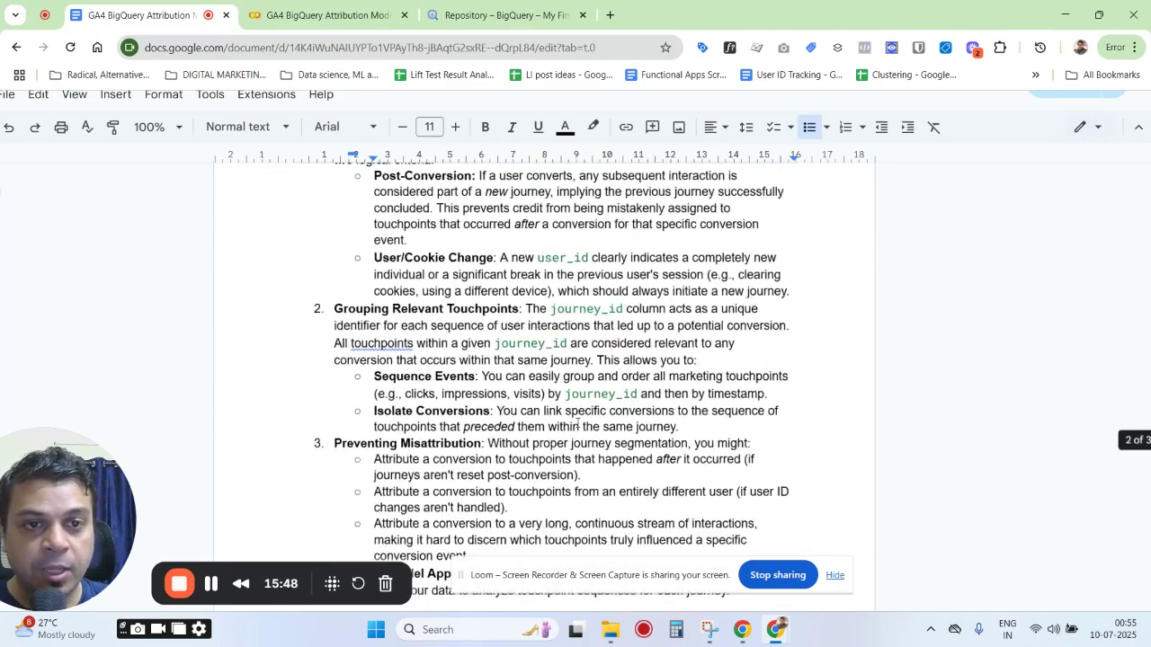
{"action": "scroll", "coordinate": [577, 423], "scroll_direction": "up", "scroll_amount": 10}
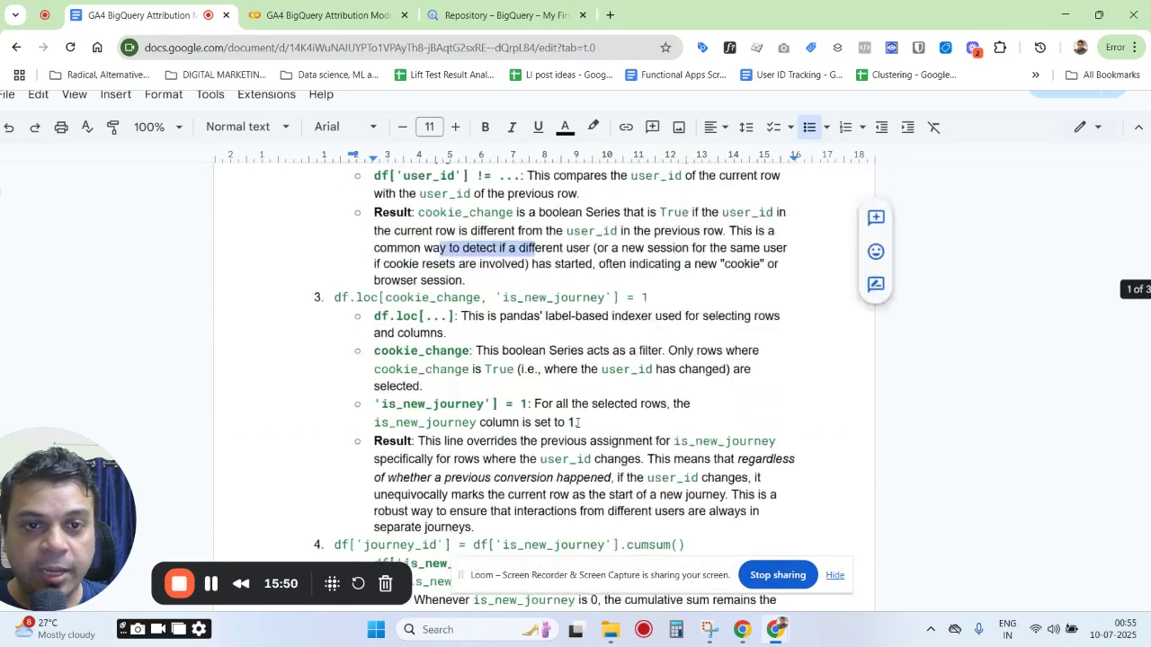
{"action": "scroll", "coordinate": [578, 423], "scroll_direction": "down", "scroll_amount": 1}
{"action": "left_click", "coordinate": [519, 395]}
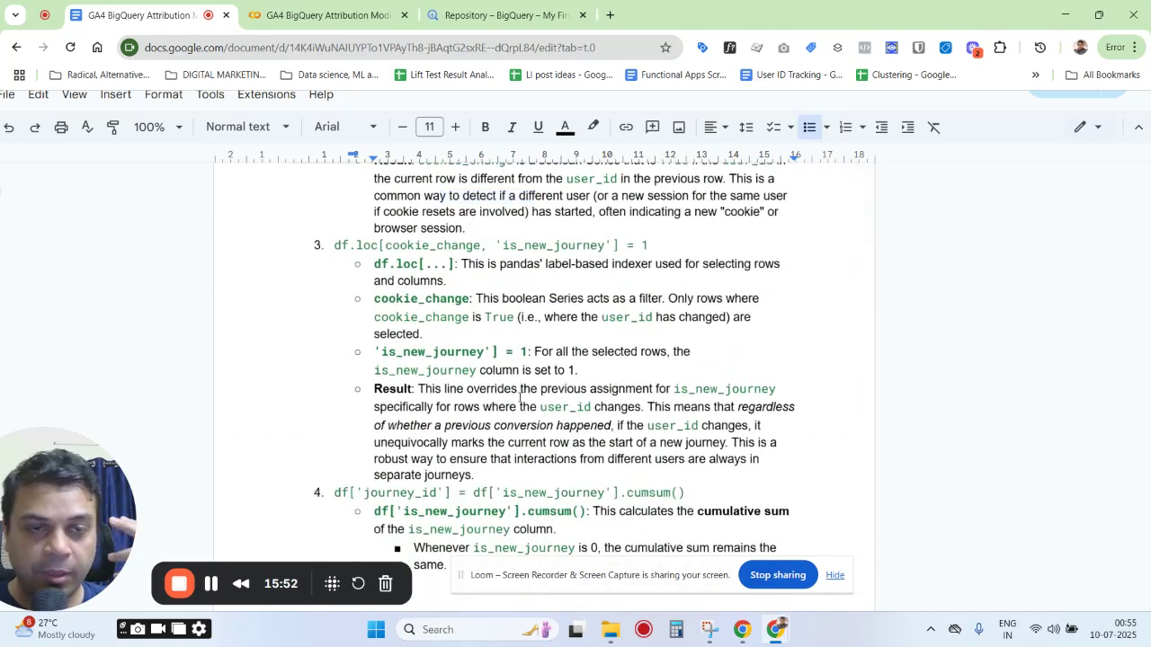
{"action": "scroll", "coordinate": [520, 395], "scroll_direction": "down", "scroll_amount": 3}
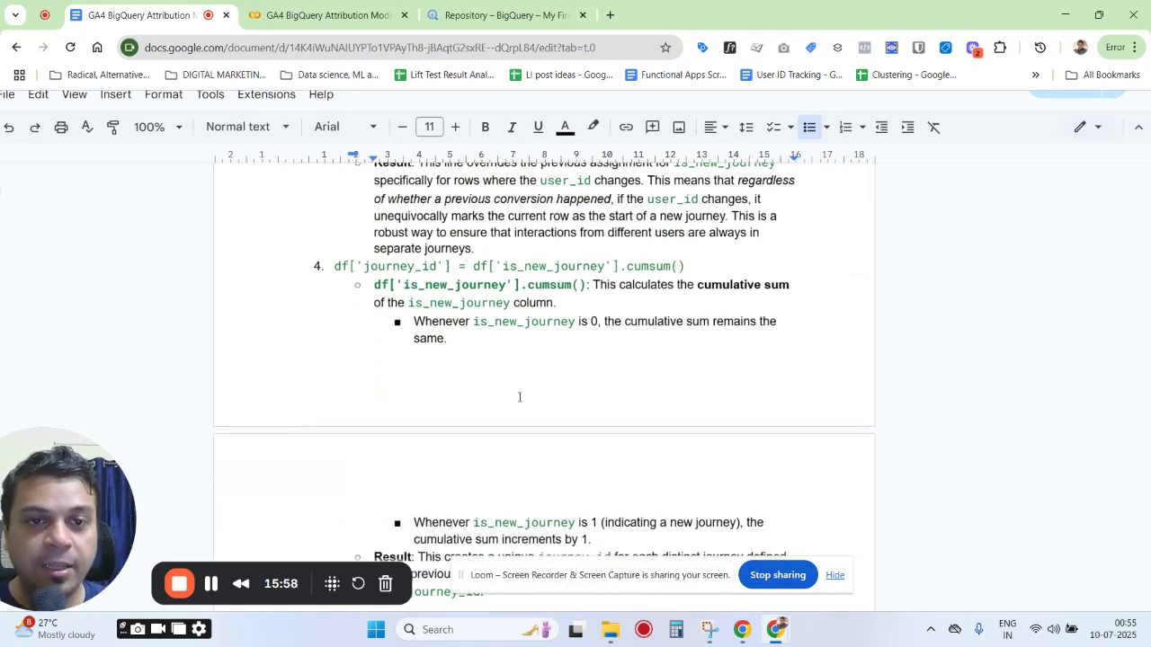
{"action": "scroll", "coordinate": [518, 401], "scroll_direction": "down", "scroll_amount": 1}
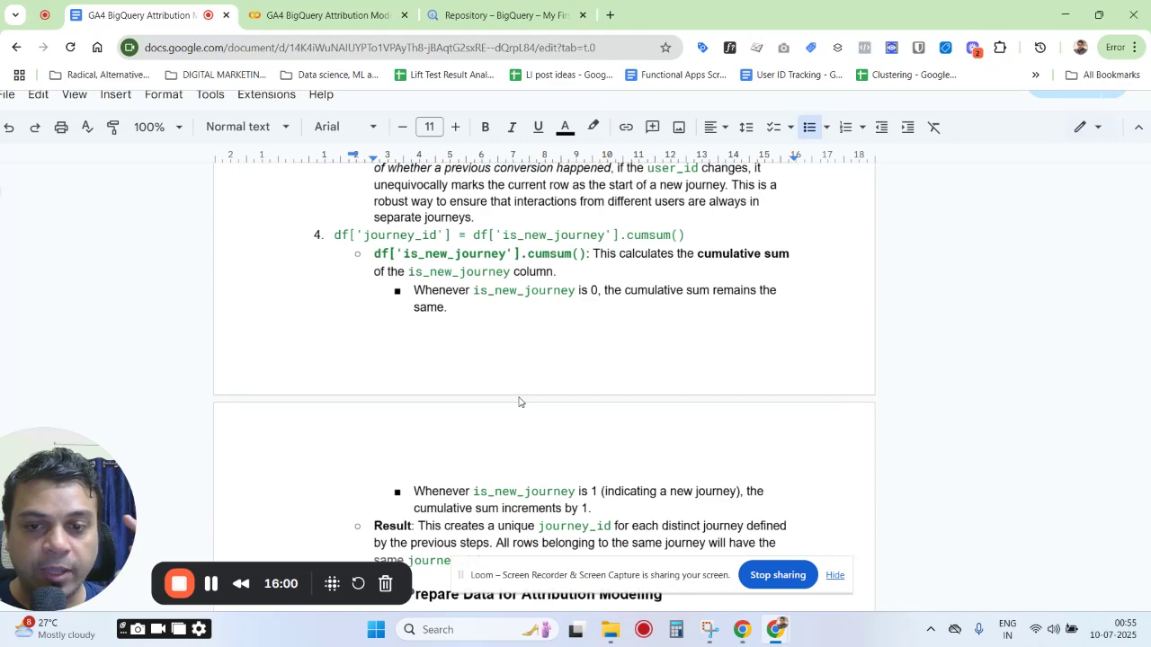
Step: Read how the cumulative sum of is_new_journey treats rows with 0 and rows with 1 in the journey_id explanation
{"action": "scroll", "coordinate": [519, 401], "scroll_direction": "down", "scroll_amount": 2}
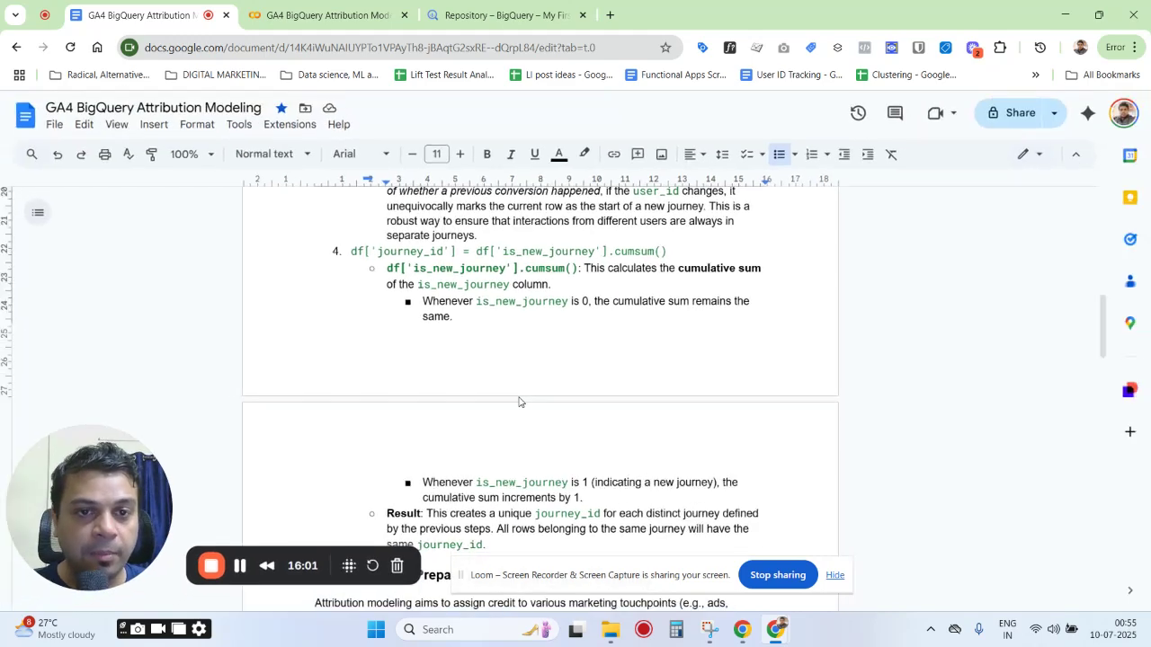
{"action": "scroll", "coordinate": [513, 364], "scroll_direction": "up", "scroll_amount": 1}
{"action": "scroll", "coordinate": [512, 360], "scroll_direction": "up", "scroll_amount": 2}
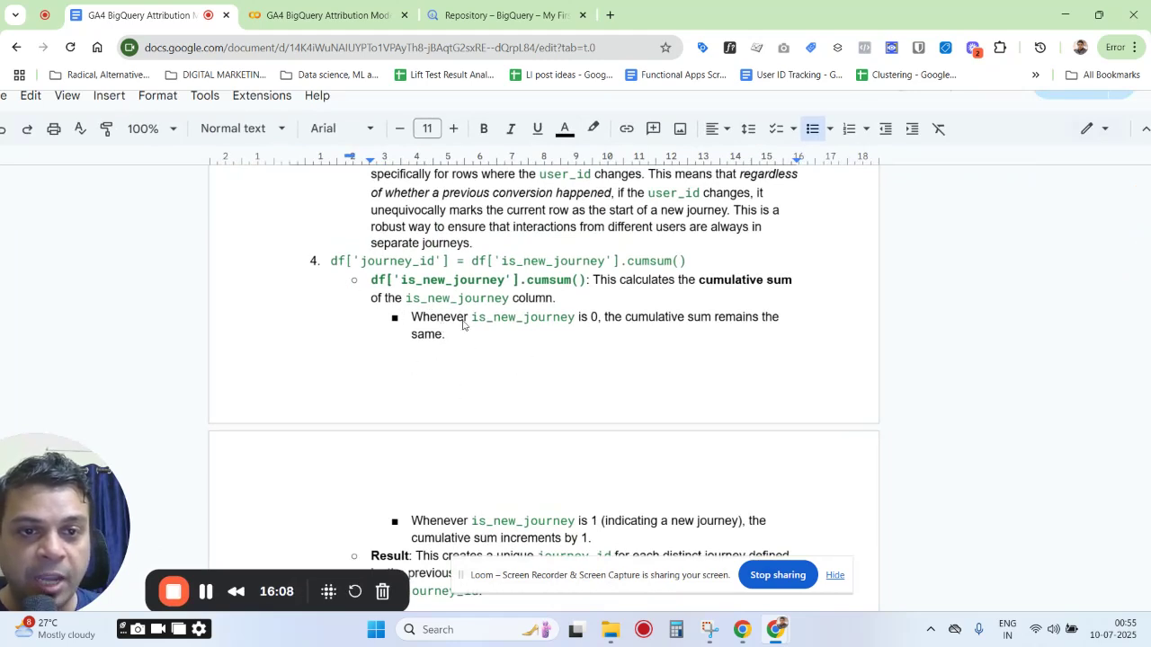
{"action": "right_click", "coordinate": [513, 333]}
{"action": "left_click", "coordinate": [416, 318]}
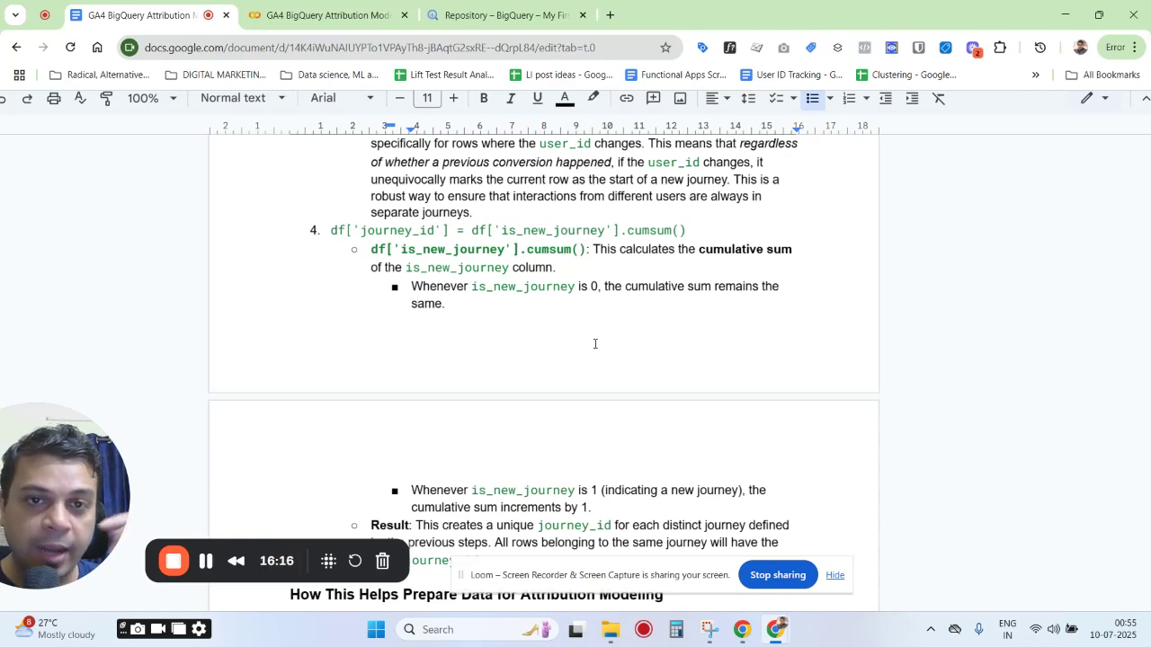
Step: Check the Journey ID column in the User A and User B timeline tables at the document's end
{"action": "scroll", "coordinate": [594, 346], "scroll_direction": "down", "scroll_amount": 15}
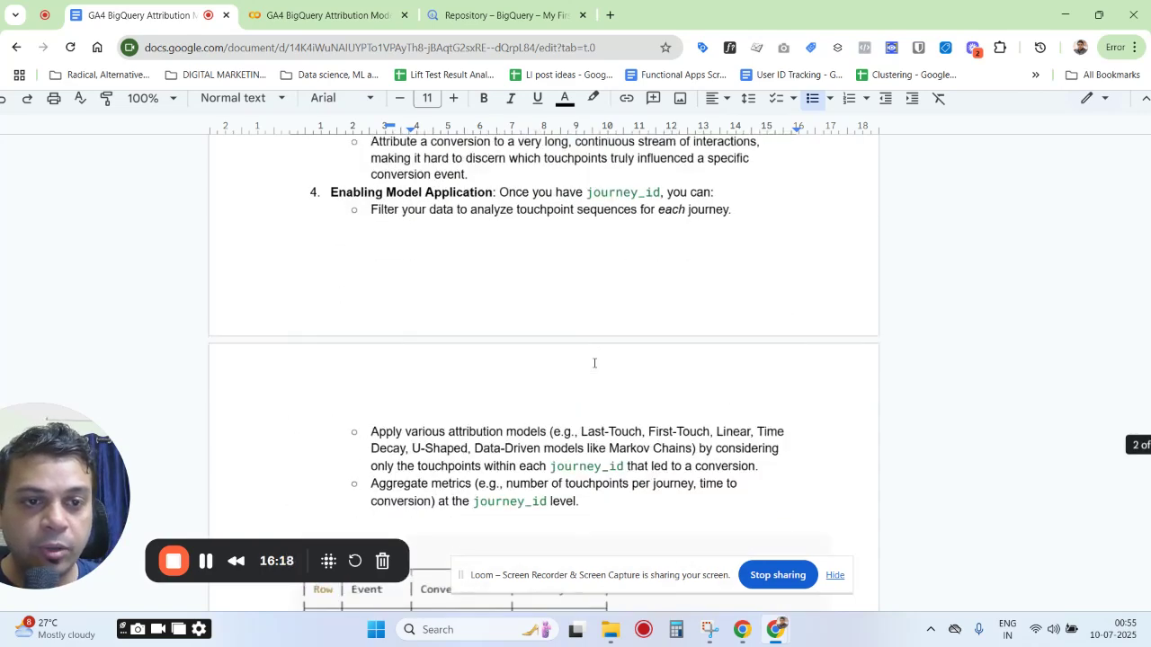
{"action": "scroll", "coordinate": [594, 363], "scroll_direction": "up", "scroll_amount": 2}
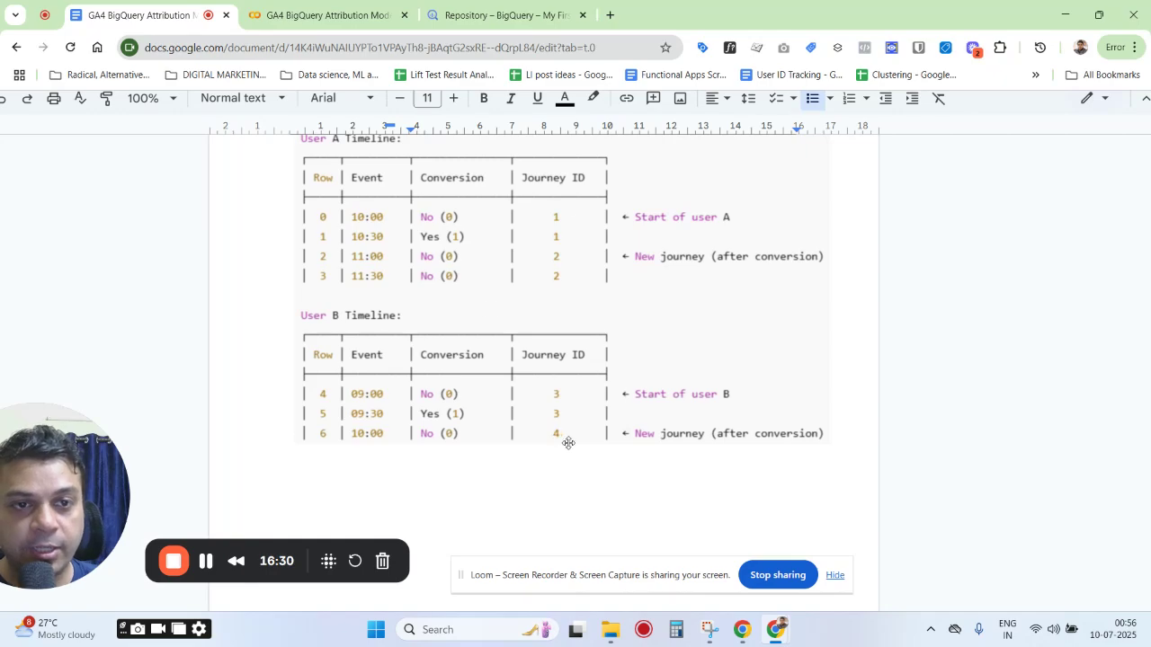
{"action": "scroll", "coordinate": [704, 421], "scroll_direction": "up", "scroll_amount": 1}
Step: Return to the df['is_new_journey'].cumsum() explanation and reread the rule for is_new_journey being 0
{"action": "scroll", "coordinate": [705, 421], "scroll_direction": "up", "scroll_amount": 15}
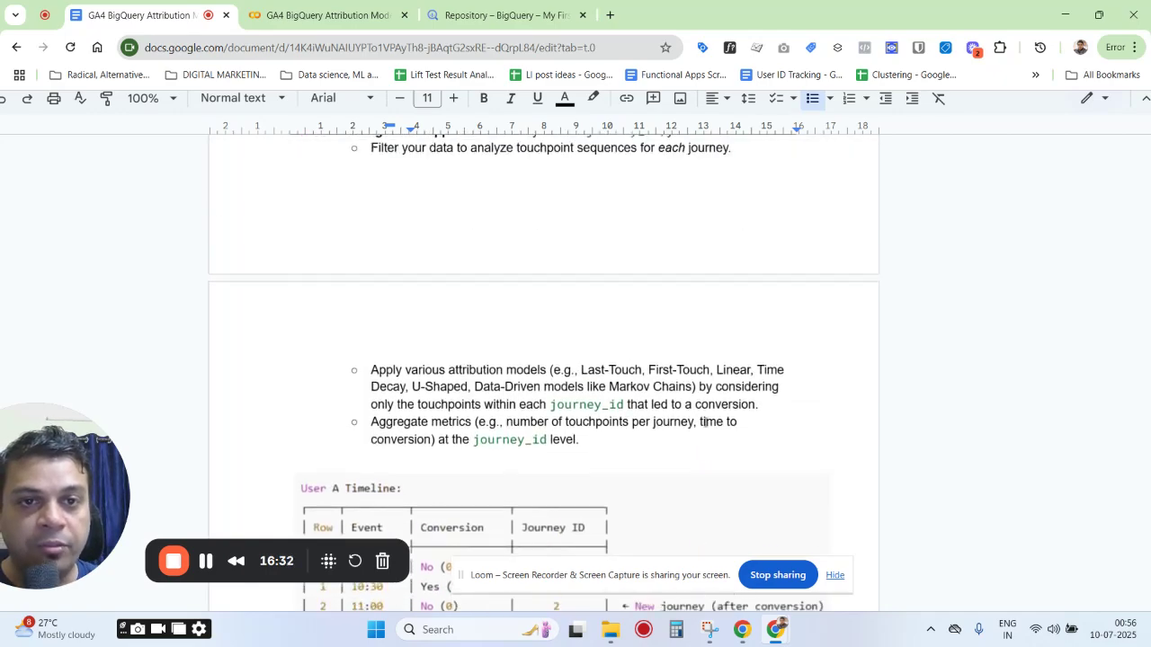
{"action": "scroll", "coordinate": [705, 421], "scroll_direction": "up", "scroll_amount": 3}
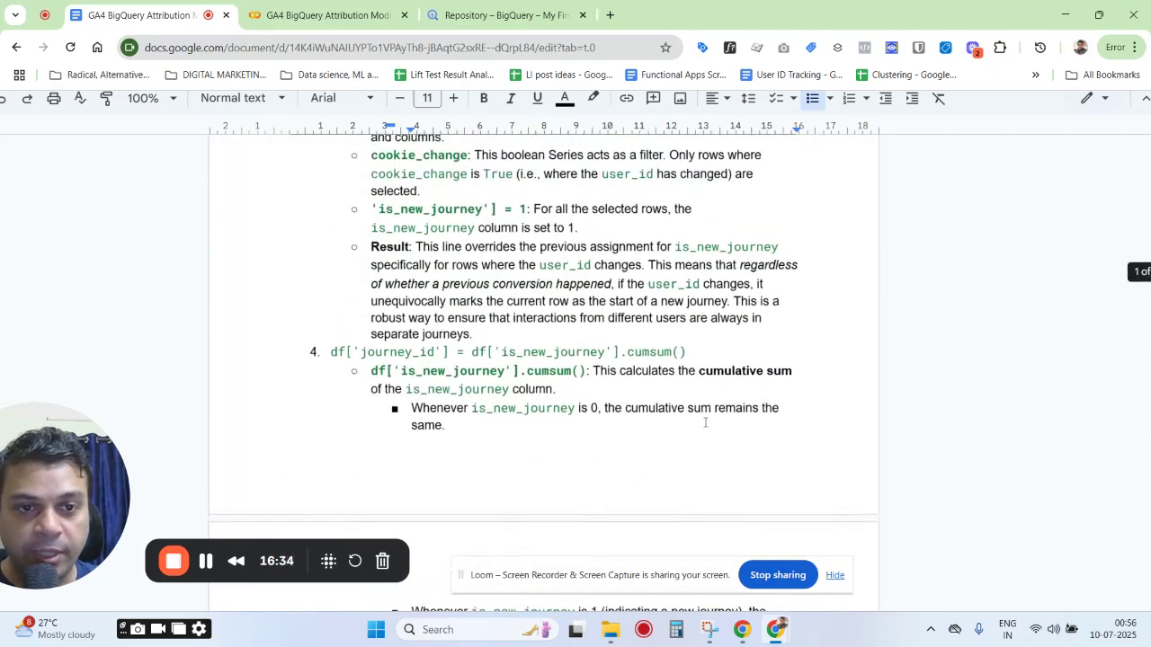
{"action": "scroll", "coordinate": [705, 419], "scroll_direction": "down", "scroll_amount": 2}
{"action": "scroll", "coordinate": [610, 392], "scroll_direction": "down", "scroll_amount": 1}
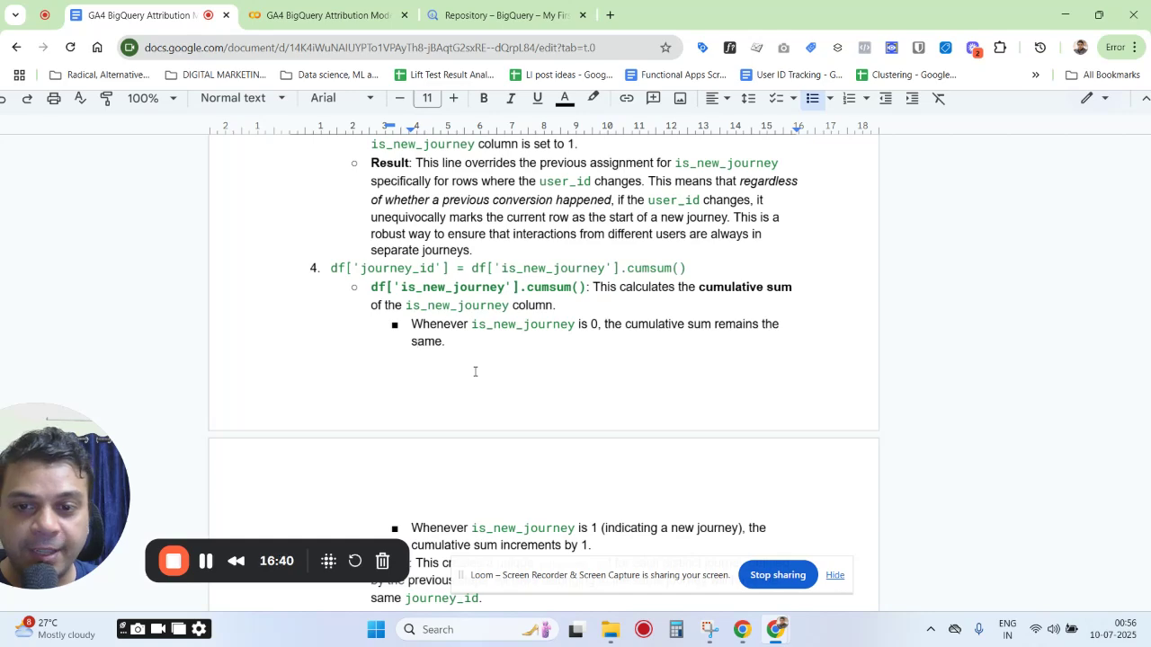
{"action": "key", "text": "ctrl+shift+f"}
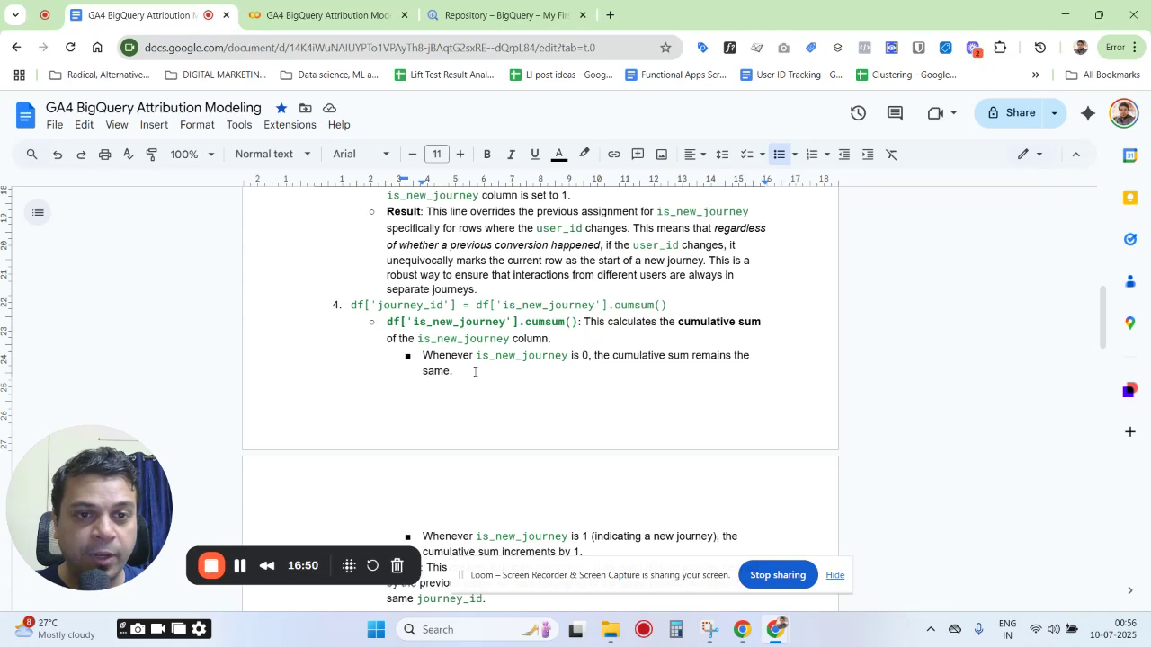
Step: Compare the Conversion and Journey ID values row by row in the User B timeline table
{"action": "scroll", "coordinate": [475, 371], "scroll_direction": "down", "scroll_amount": 15}
{"action": "scroll", "coordinate": [474, 371], "scroll_direction": "down", "scroll_amount": 2}
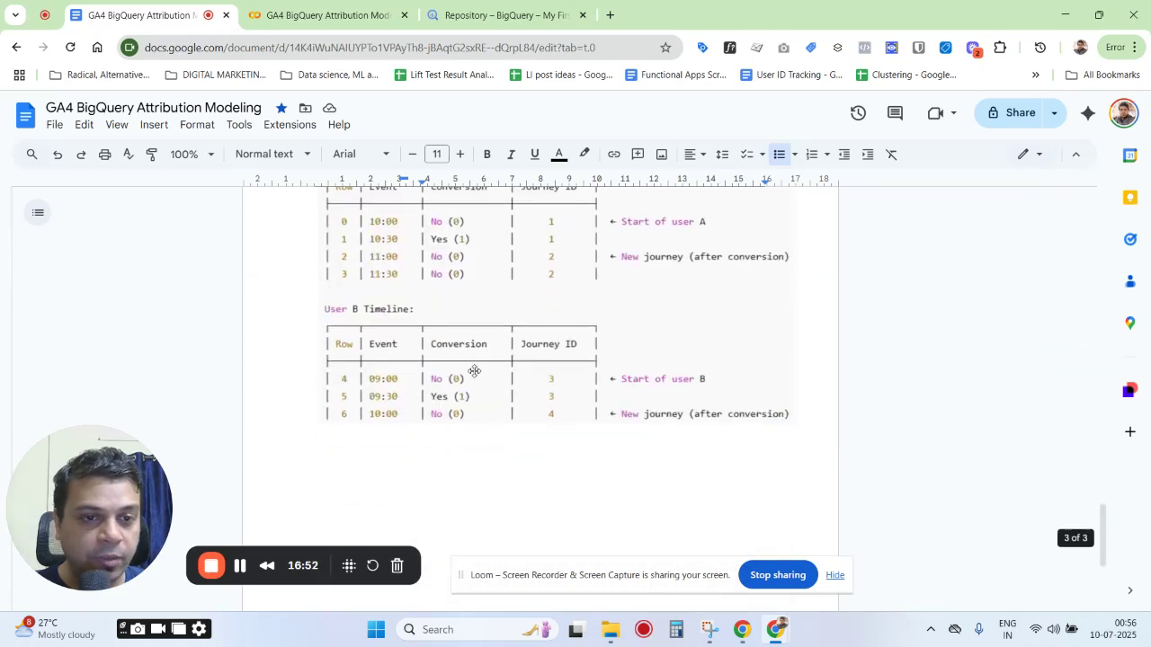
{"action": "scroll", "coordinate": [473, 371], "scroll_direction": "up", "scroll_amount": 3}
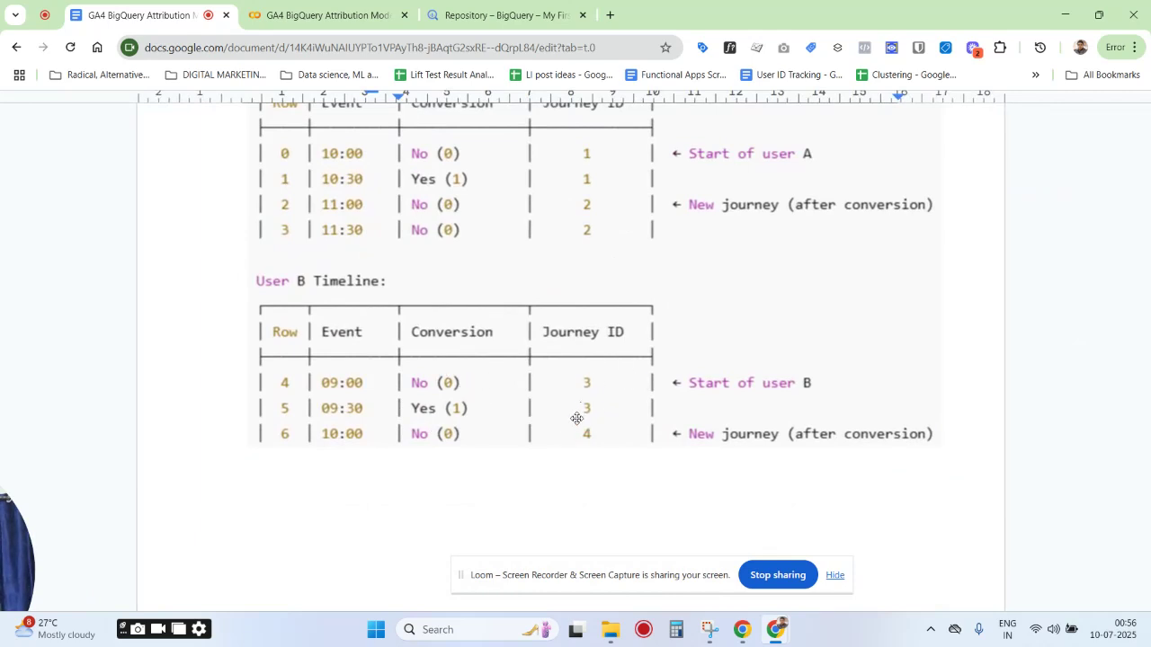
{"action": "scroll", "coordinate": [576, 415], "scroll_direction": "down", "scroll_amount": 2}
{"action": "scroll", "coordinate": [532, 418], "scroll_direction": "down", "scroll_amount": 1}
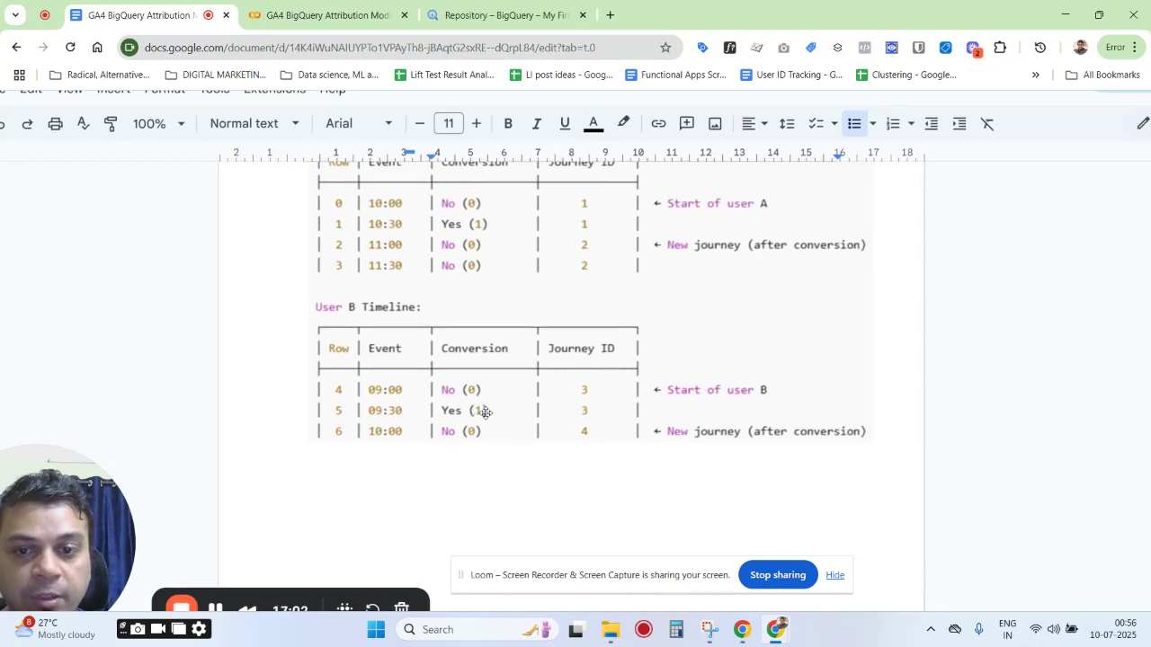
{"action": "scroll", "coordinate": [486, 413], "scroll_direction": "down", "scroll_amount": 2}
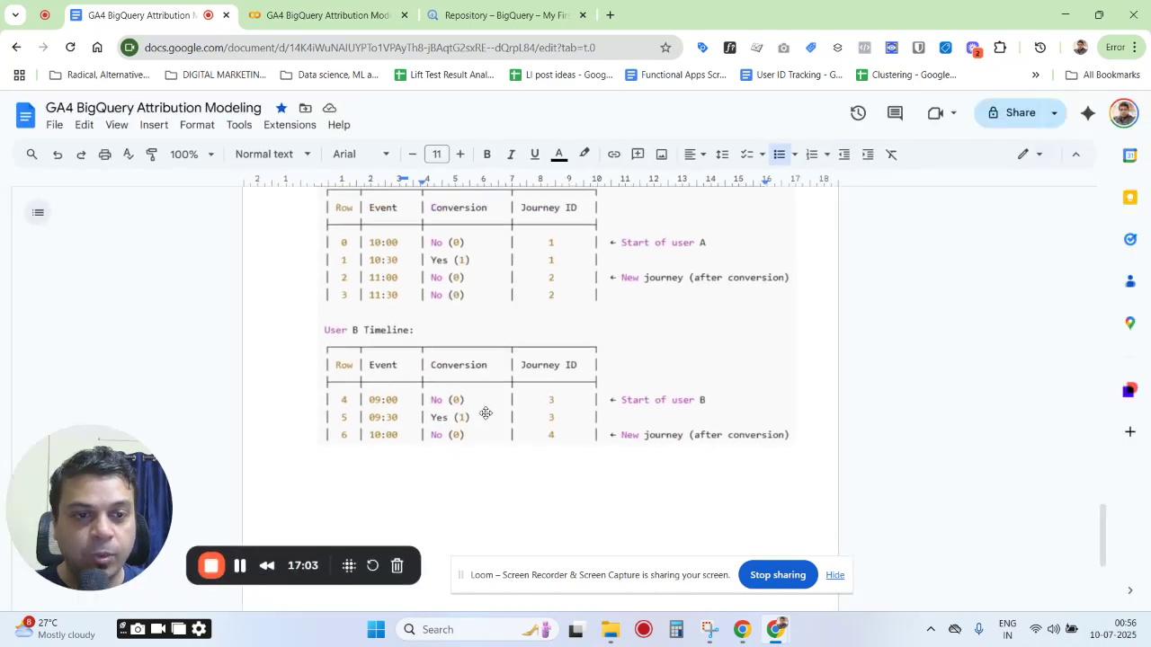
Step: Read the journey_id result and the introduction of the section How This Helps Prepare Data for Attribution Modeling
{"action": "scroll", "coordinate": [485, 412], "scroll_direction": "up", "scroll_amount": 20}
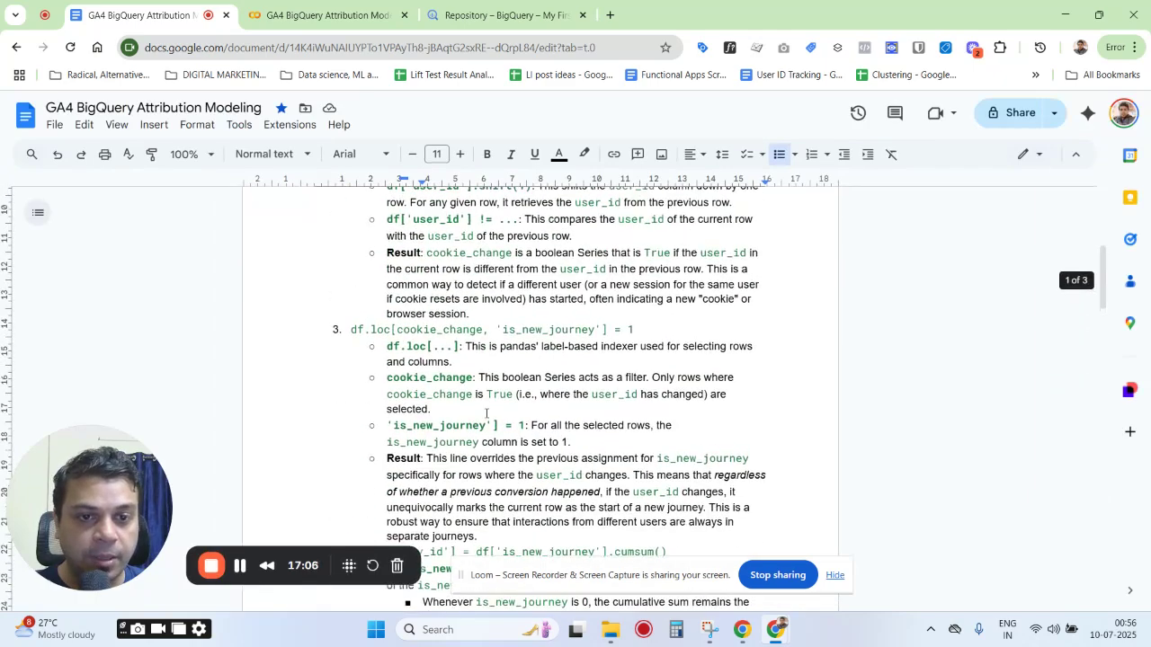
{"action": "scroll", "coordinate": [485, 413], "scroll_direction": "down", "scroll_amount": 4}
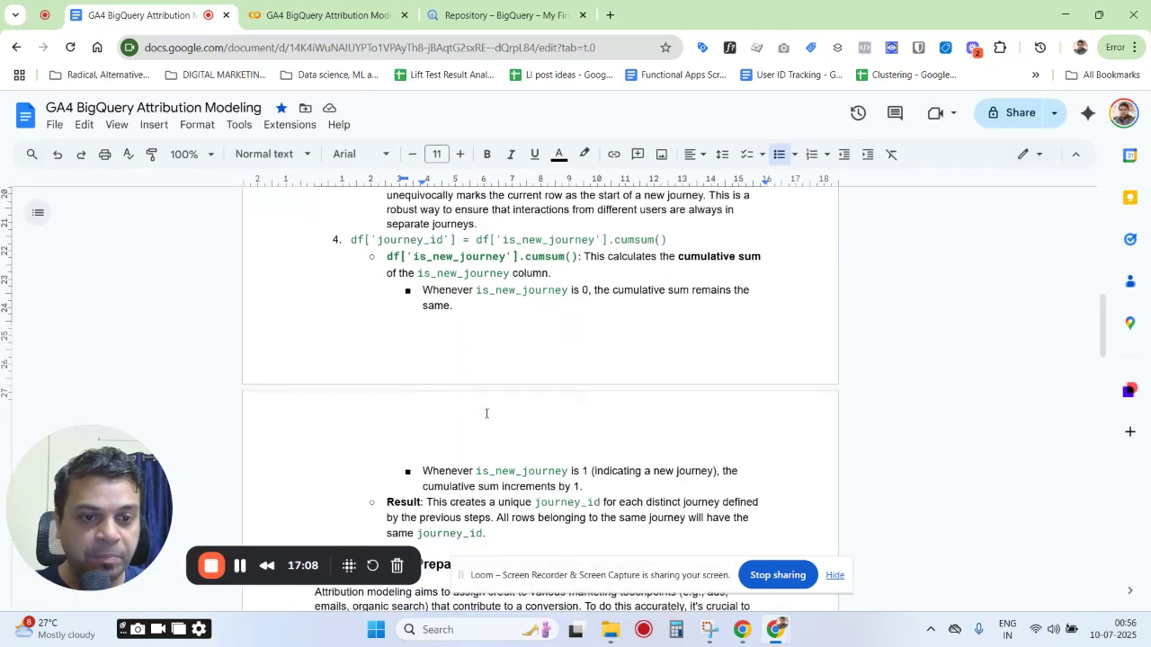
{"action": "scroll", "coordinate": [485, 413], "scroll_direction": "down", "scroll_amount": 1}
{"action": "scroll", "coordinate": [479, 463], "scroll_direction": "down", "scroll_amount": 1}
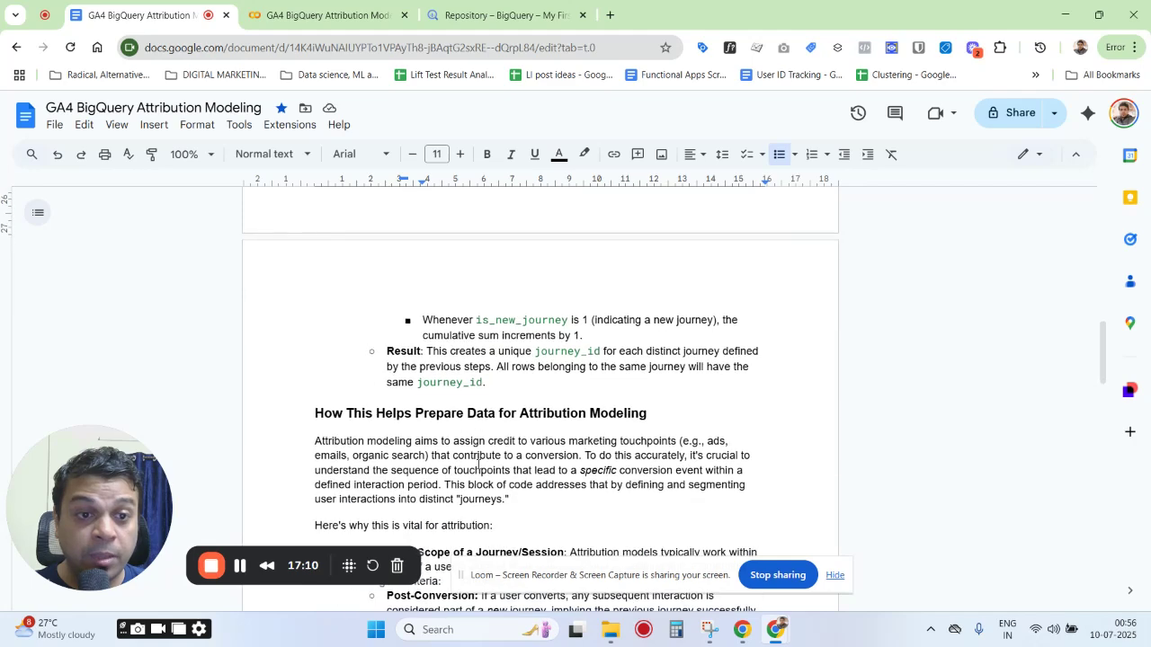
{"action": "scroll", "coordinate": [478, 463], "scroll_direction": "down", "scroll_amount": 1}
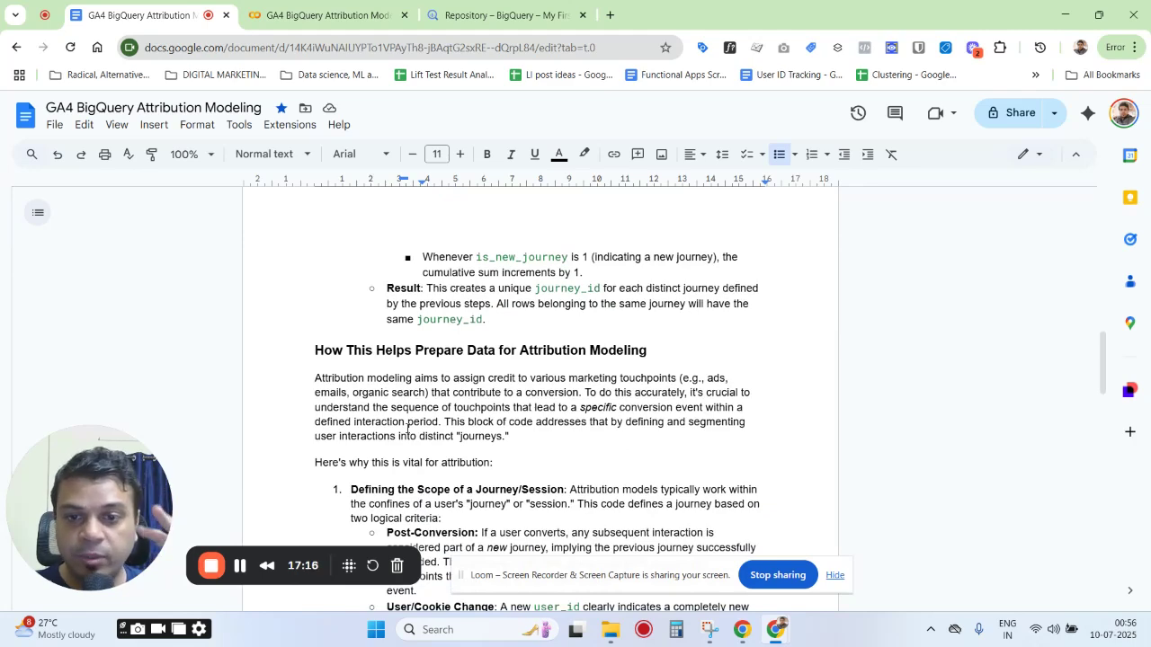
Step: Switch to the Colab notebook and examine the attribution_df output table of channel paths, conversions, nulls and conversion values
{"action": "left_click", "coordinate": [328, 15]}
{"action": "scroll", "coordinate": [463, 330], "scroll_direction": "down", "scroll_amount": 3}
{"action": "scroll", "coordinate": [463, 330], "scroll_direction": "down", "scroll_amount": 20}
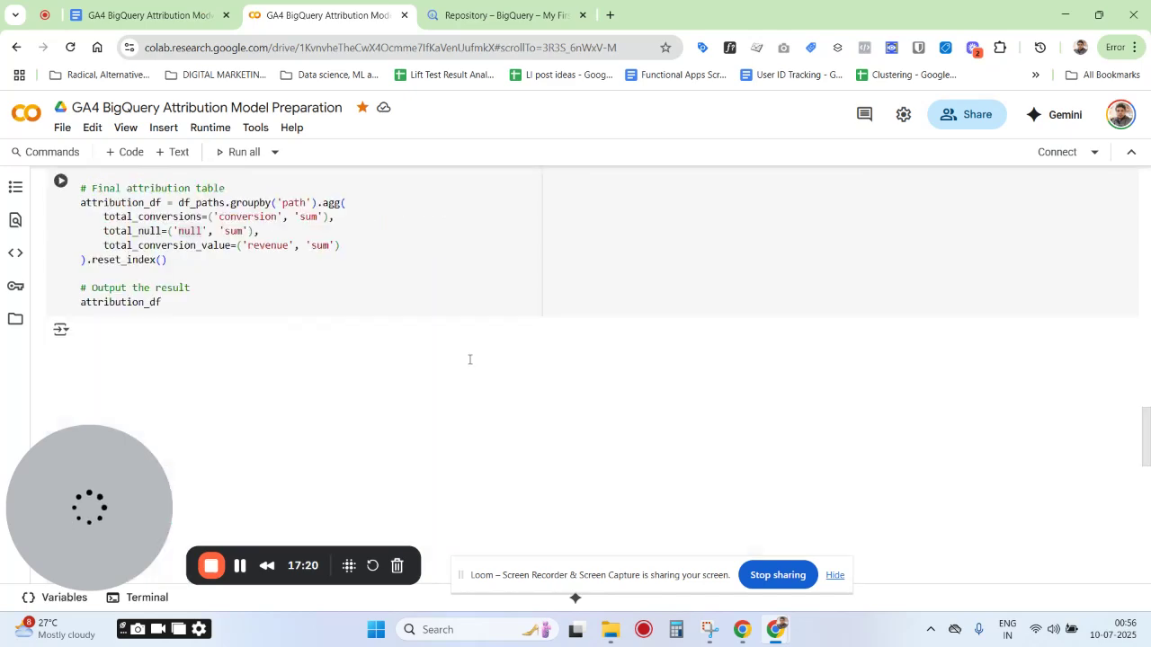
{"action": "scroll", "coordinate": [366, 369], "scroll_direction": "up", "scroll_amount": 2}
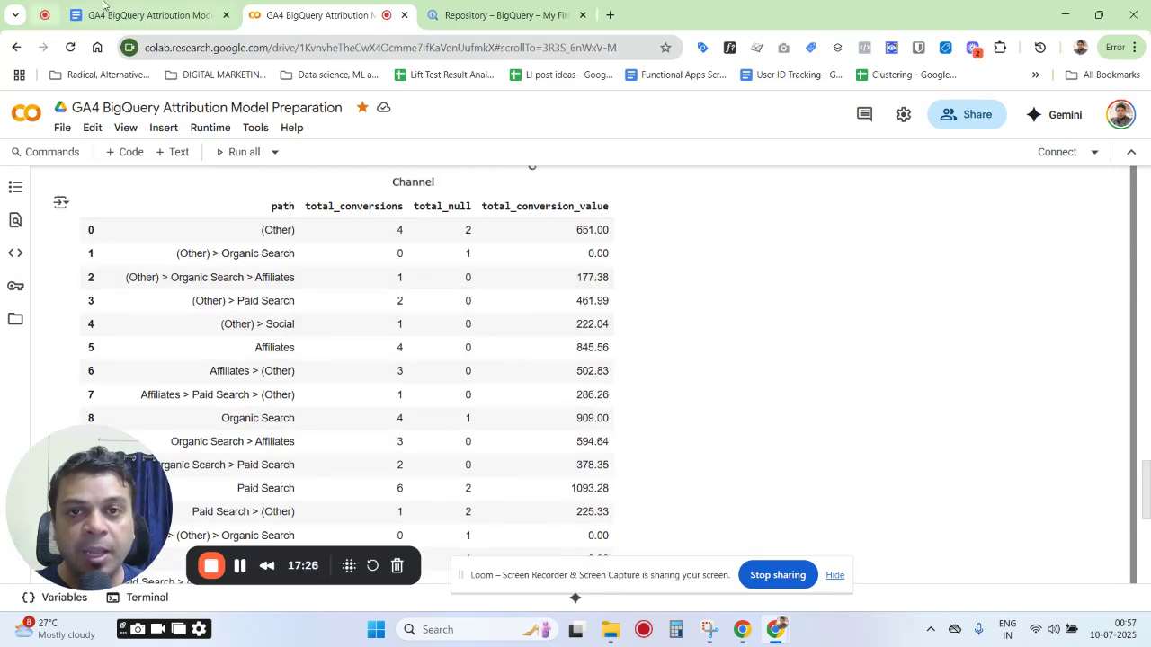
Step: Switch back to the Google Docs document and read the Defining the Scope of a Journey/Session point with its two criteria
{"action": "key", "text": "ctrl+shift+Tab"}
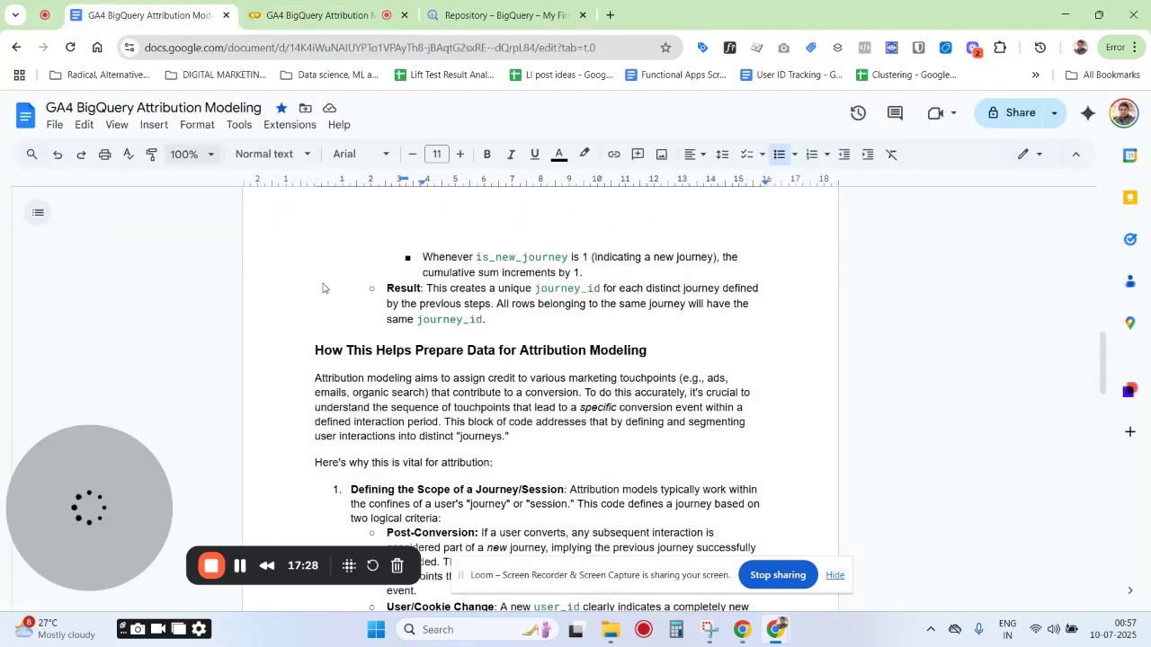
{"action": "scroll", "coordinate": [381, 364], "scroll_direction": "down", "scroll_amount": 2}
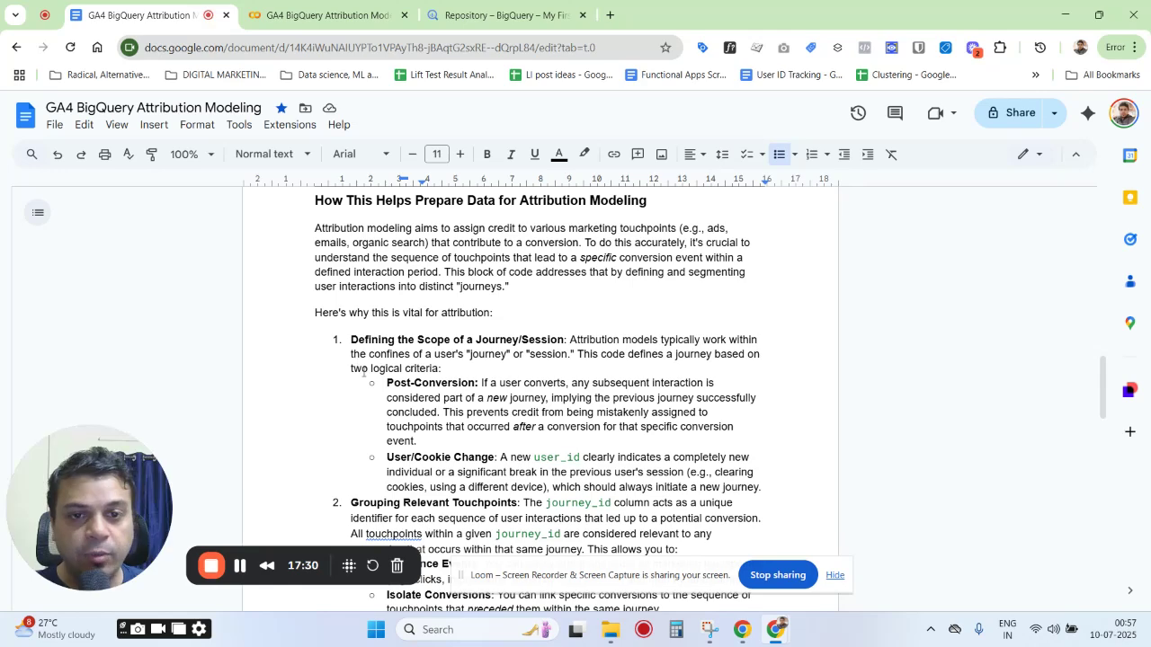
{"action": "scroll", "coordinate": [381, 363], "scroll_direction": "down", "scroll_amount": 1}
{"action": "left_click_drag", "start_coordinate": [353, 266], "coordinate": [545, 385]}
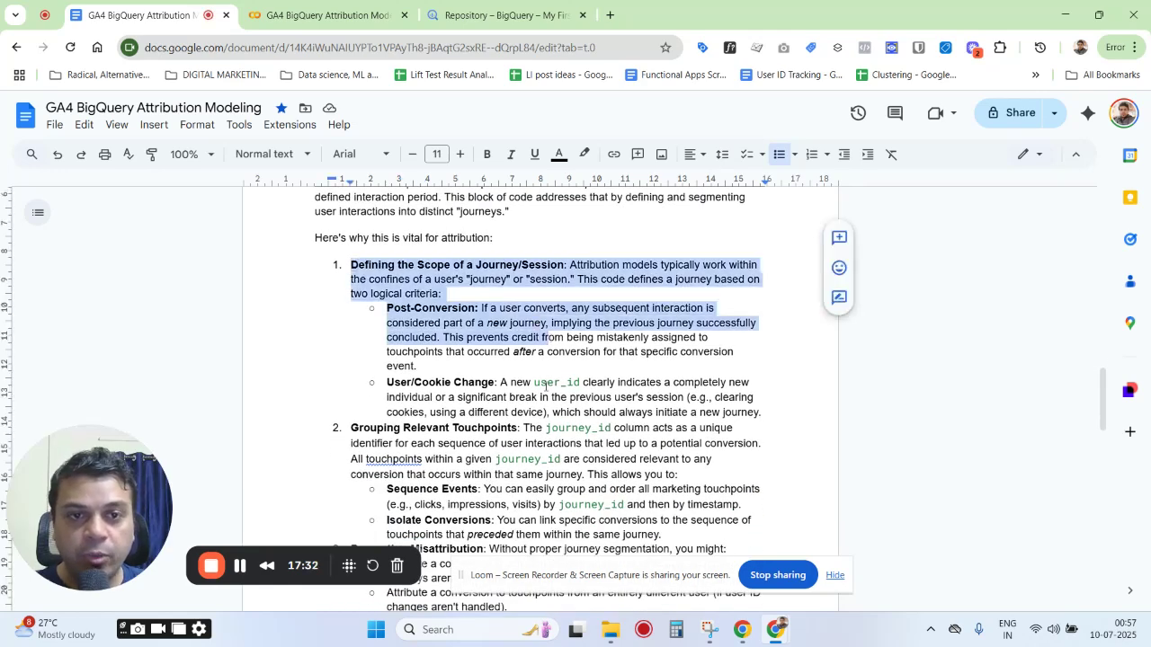
{"action": "left_click", "coordinate": [472, 352]}
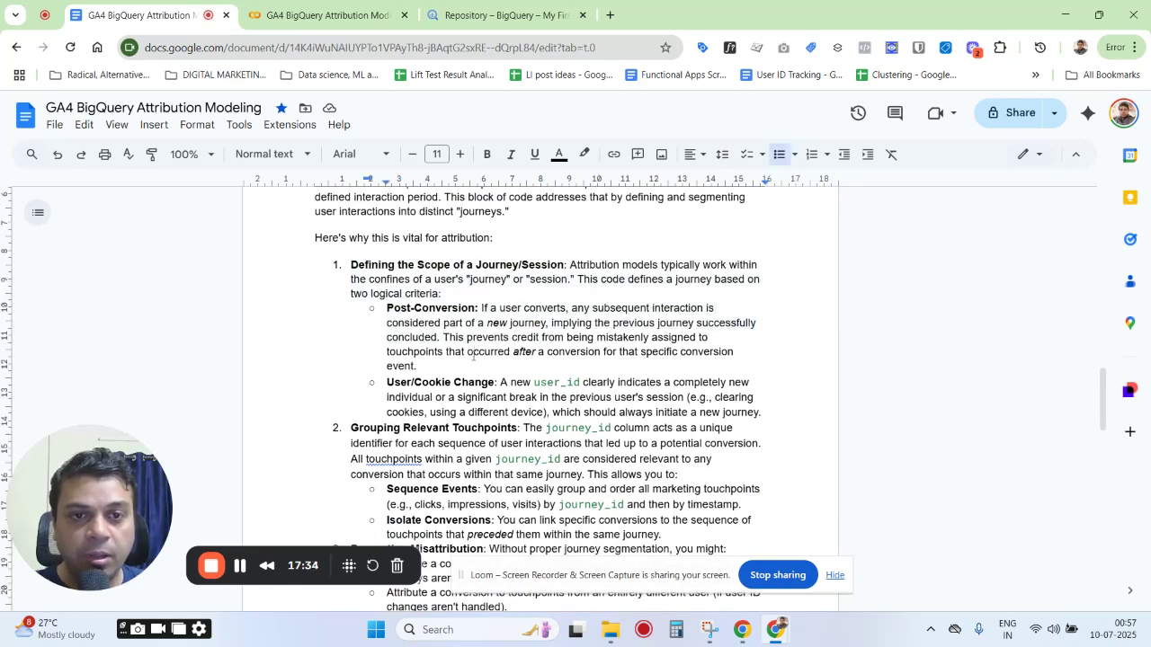
{"action": "scroll", "coordinate": [556, 352], "scroll_direction": "up", "scroll_amount": 1}
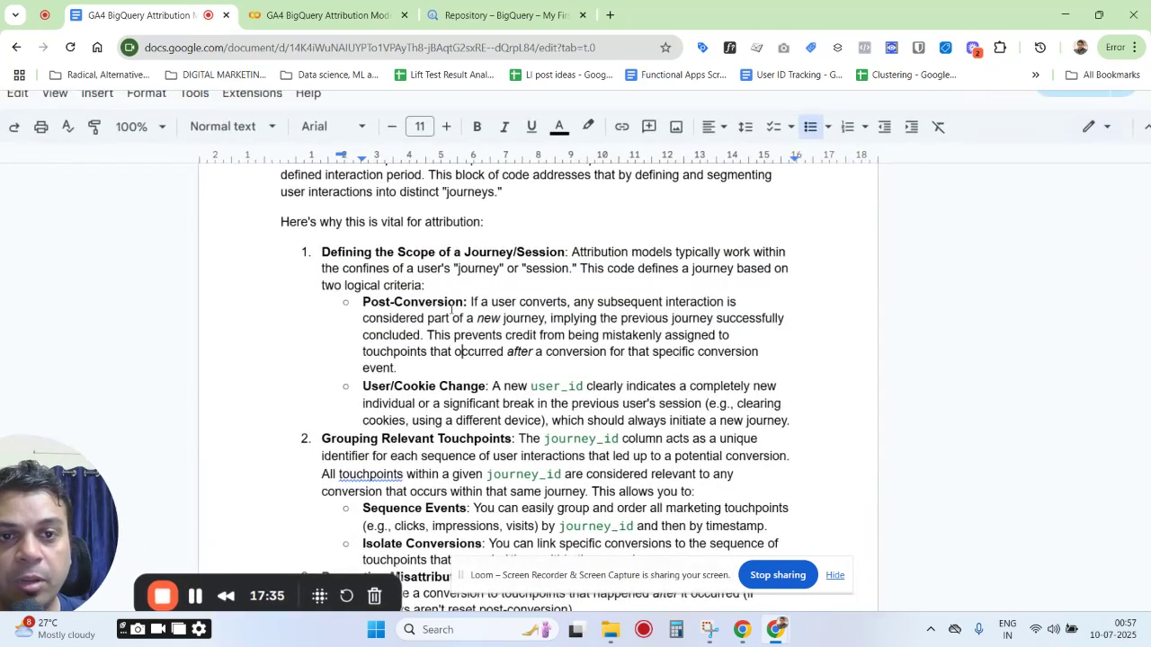
{"action": "scroll", "coordinate": [459, 310], "scroll_direction": "left", "scroll_amount": 1}
Step: Read the Grouping Relevant Touchpoints point, including Sequence Events and Isolate Conversions
{"action": "scroll", "coordinate": [463, 311], "scroll_direction": "down", "scroll_amount": 2}
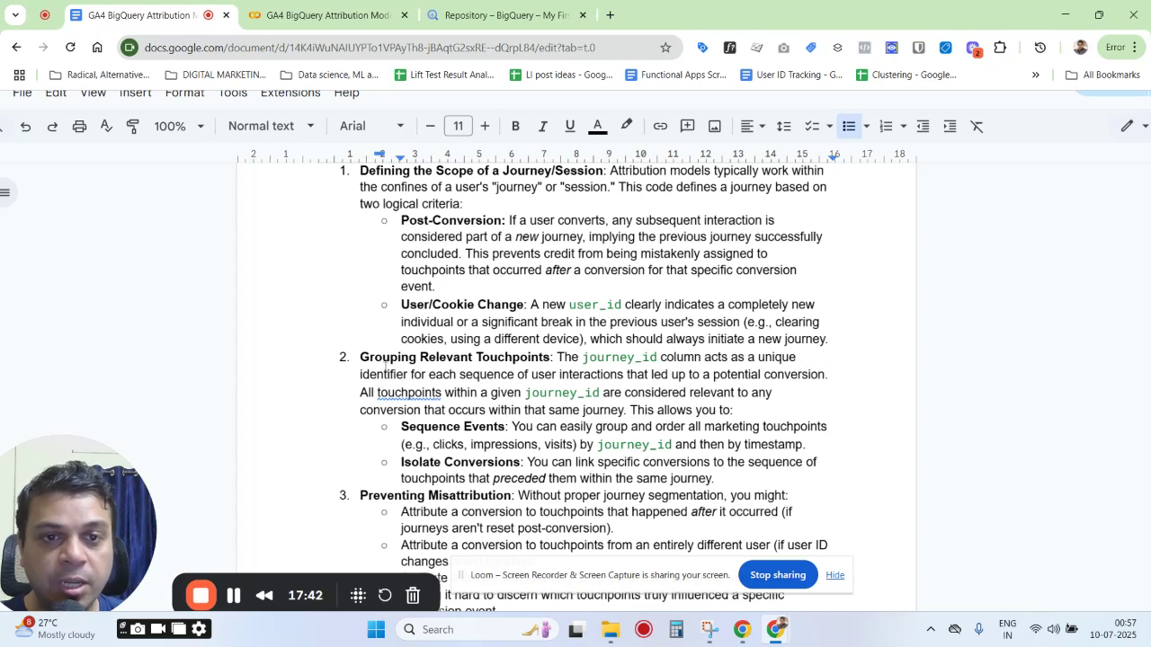
{"action": "scroll", "coordinate": [471, 333], "scroll_direction": "down", "scroll_amount": 1}
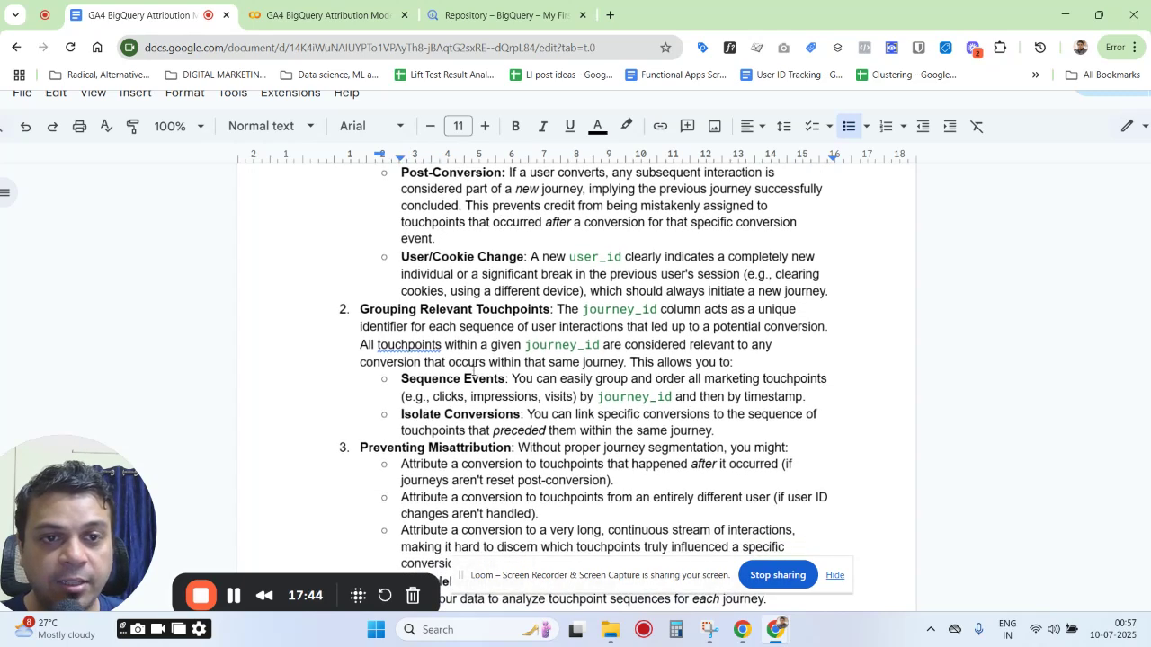
{"action": "scroll", "coordinate": [474, 371], "scroll_direction": "down", "scroll_amount": 1}
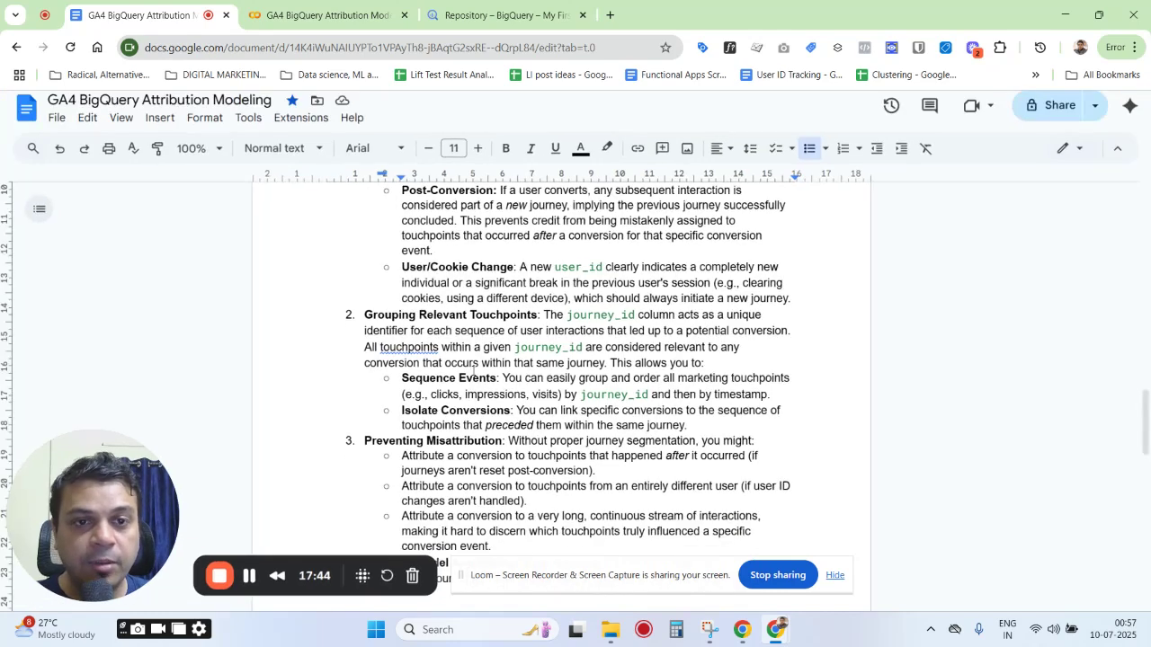
{"action": "scroll", "coordinate": [474, 371], "scroll_direction": "down", "scroll_amount": 1}
{"action": "scroll", "coordinate": [469, 407], "scroll_direction": "down", "scroll_amount": 1}
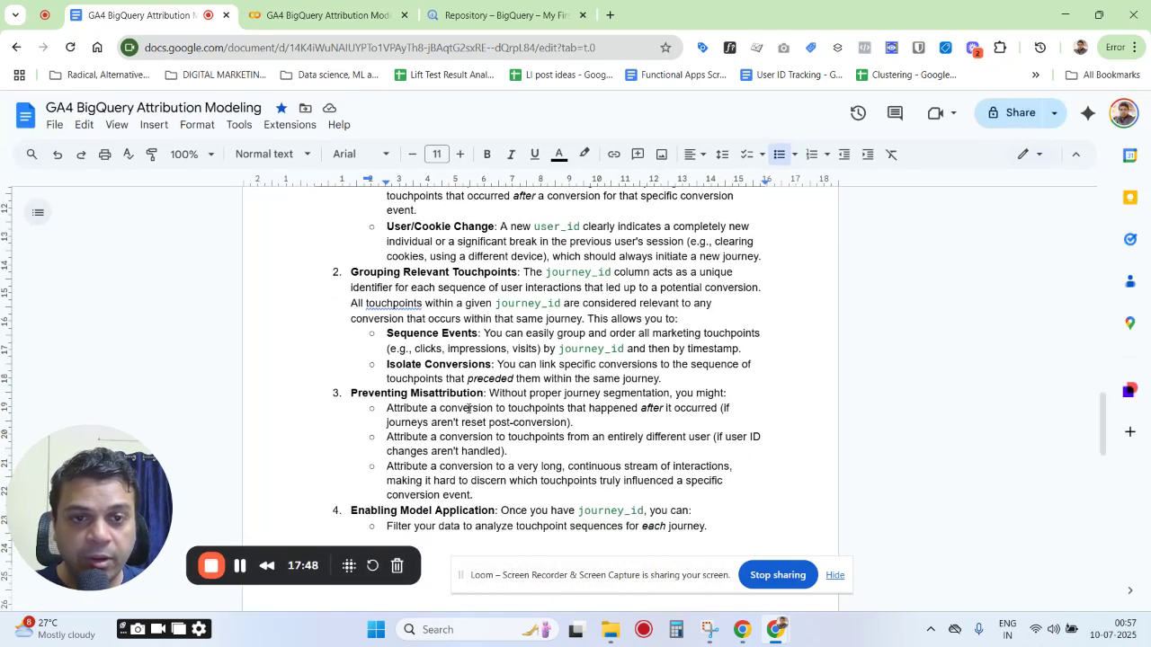
Step: Read the three misattribution cases listed under Preventing Misattribution
{"action": "scroll", "coordinate": [454, 418], "scroll_direction": "down", "scroll_amount": 1}
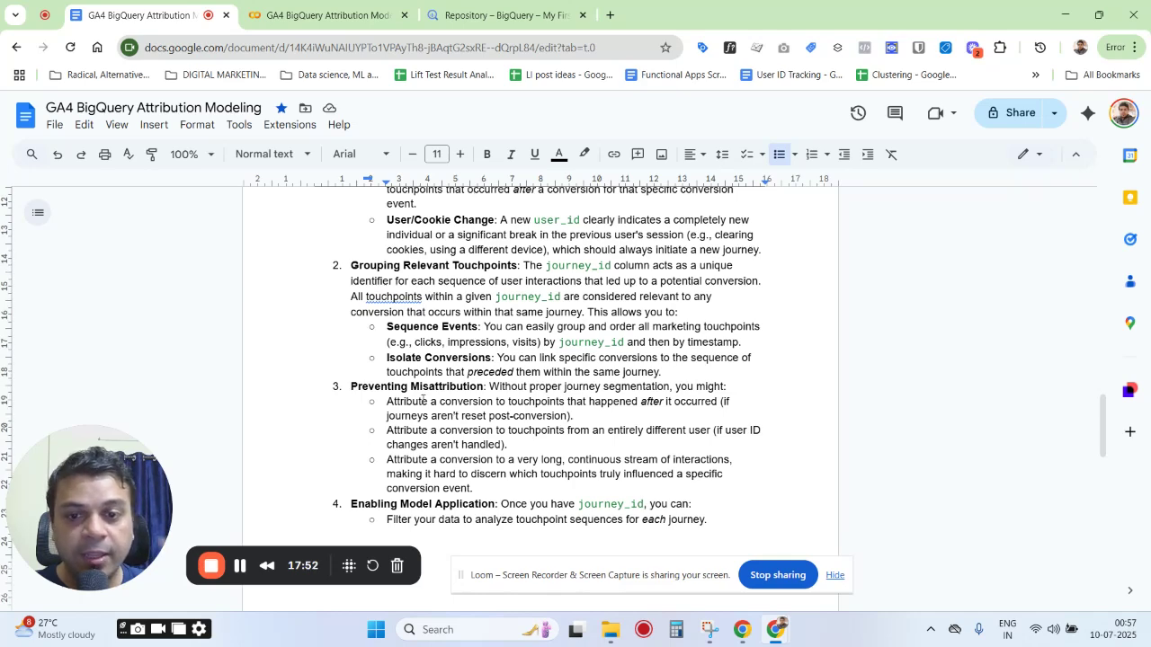
{"action": "scroll", "coordinate": [423, 400], "scroll_direction": "down", "scroll_amount": 3}
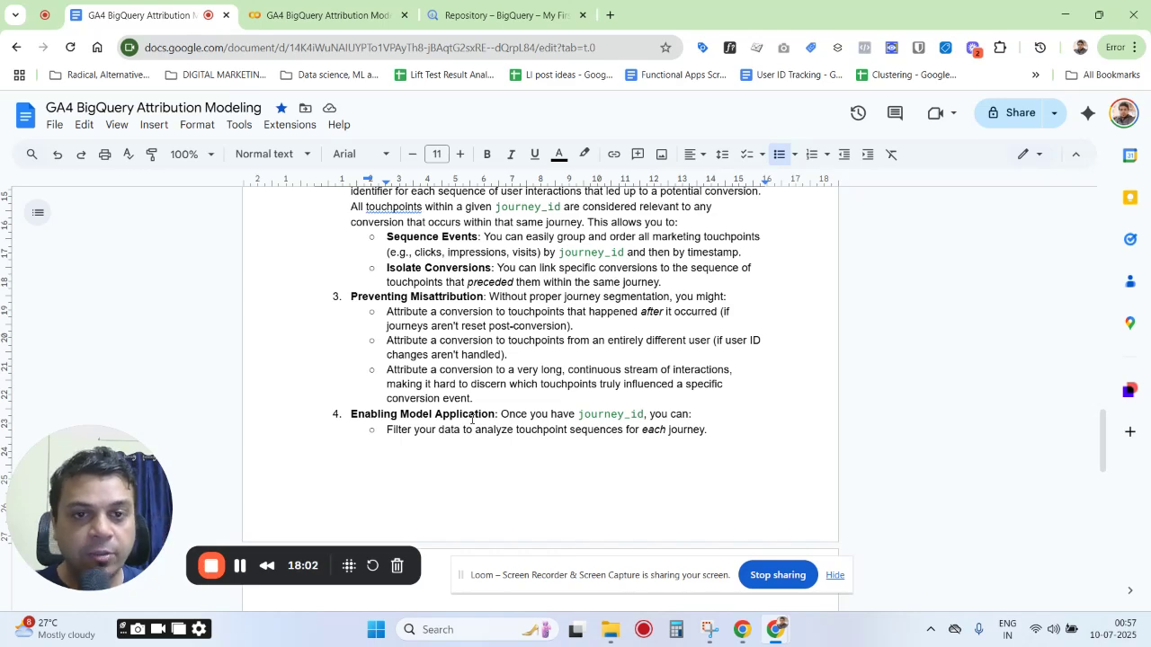
{"action": "key", "text": "ctrl+plus"}
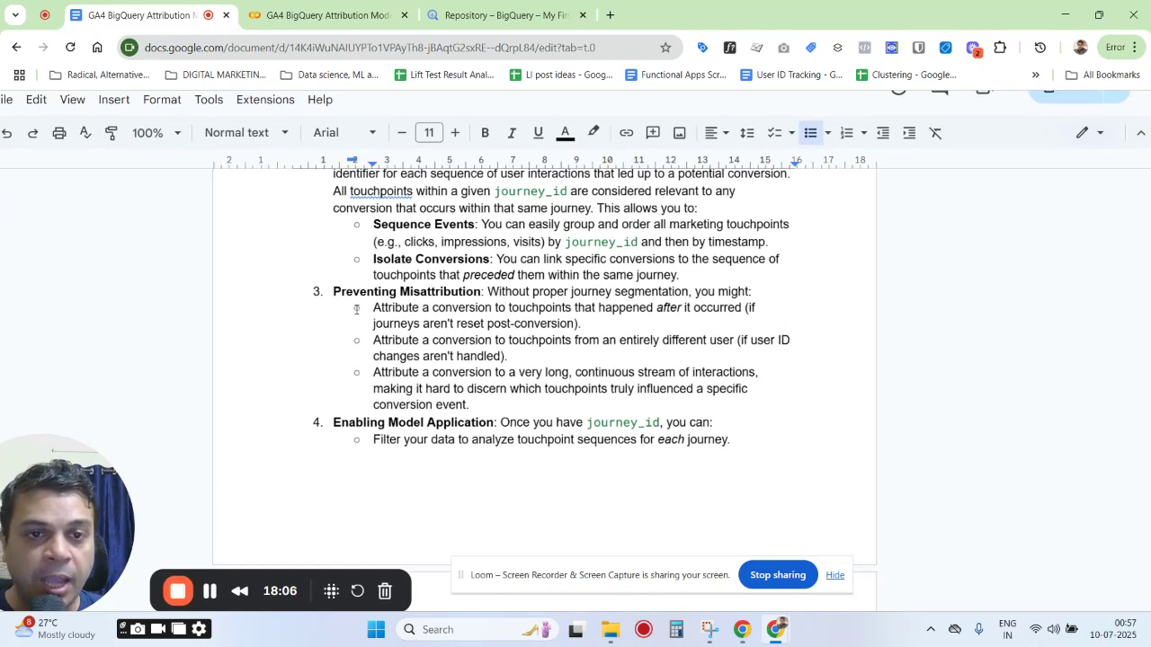
{"action": "scroll", "coordinate": [538, 361], "scroll_direction": "down", "scroll_amount": 1}
{"action": "scroll", "coordinate": [537, 362], "scroll_direction": "down", "scroll_amount": 1}
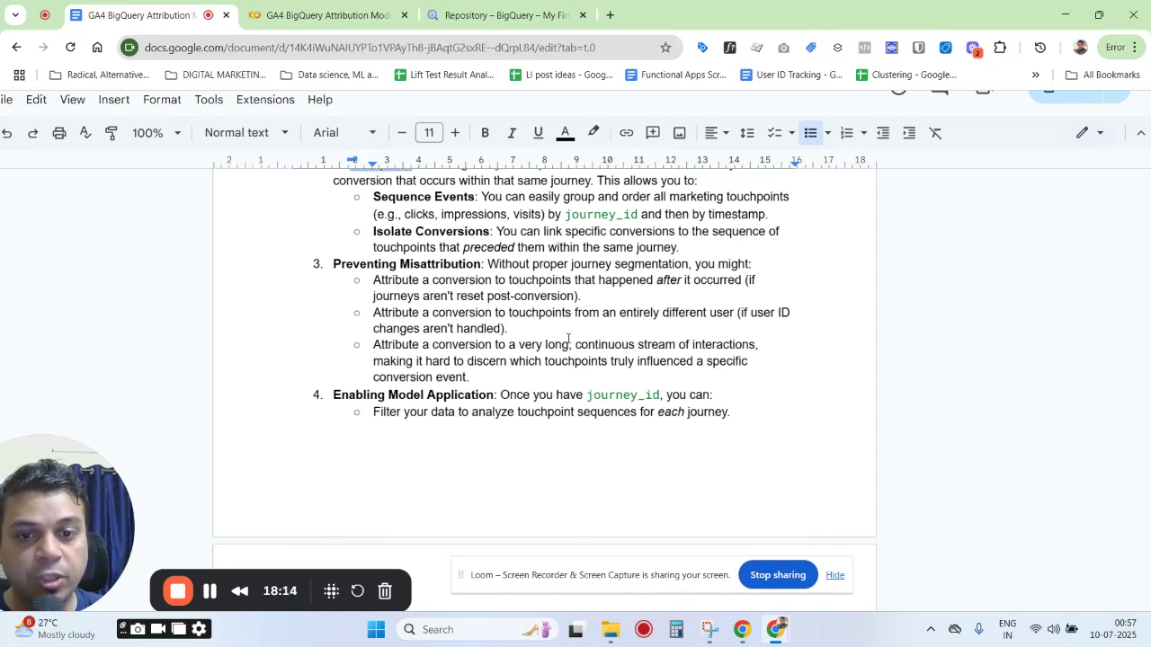
Step: Read the Enabling Model Application point on filtering data, applying attribution models and aggregating metrics by journey_id
{"action": "key", "text": "ctrl+minus"}
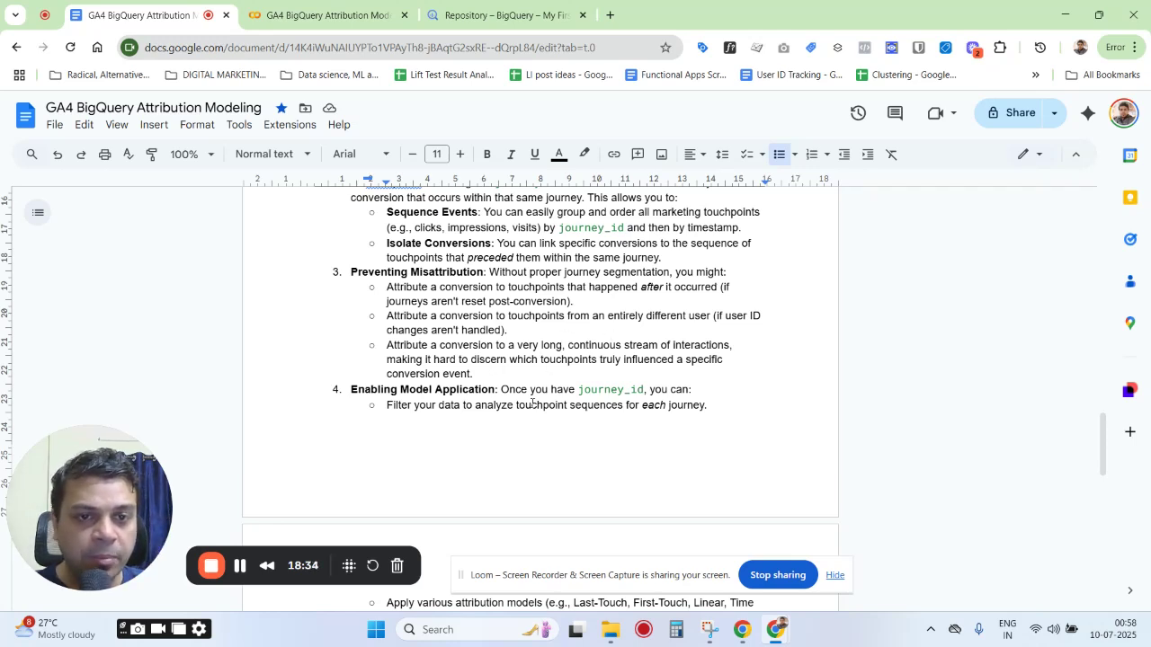
{"action": "scroll", "coordinate": [531, 403], "scroll_direction": "down", "scroll_amount": 2}
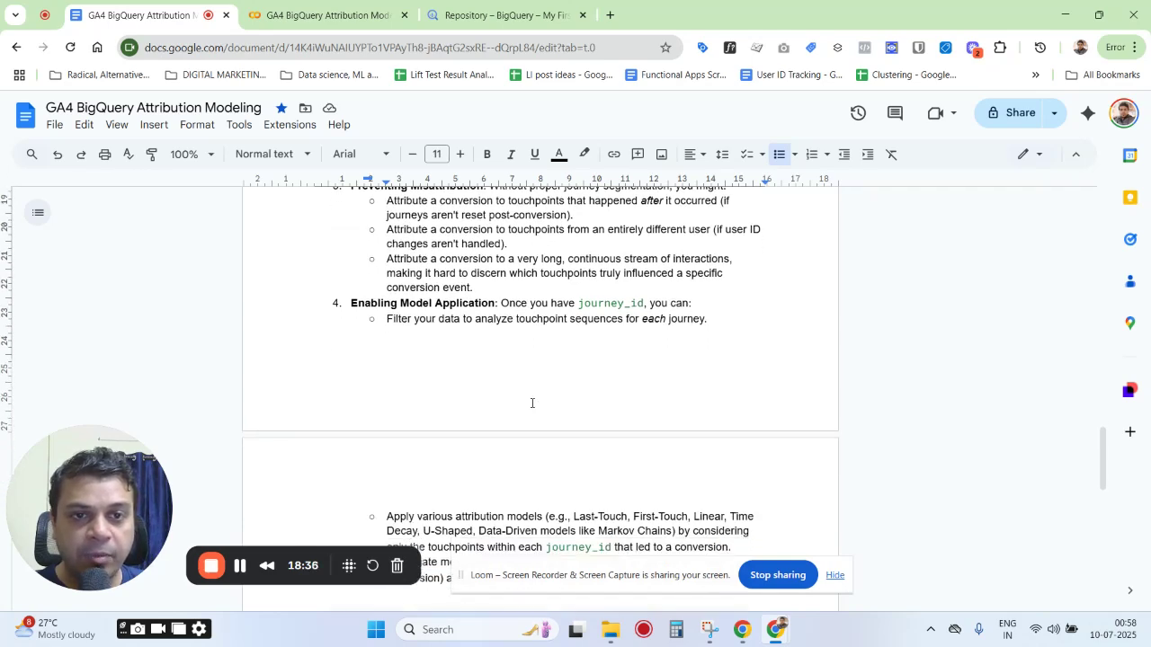
{"action": "scroll", "coordinate": [531, 403], "scroll_direction": "down", "scroll_amount": 2}
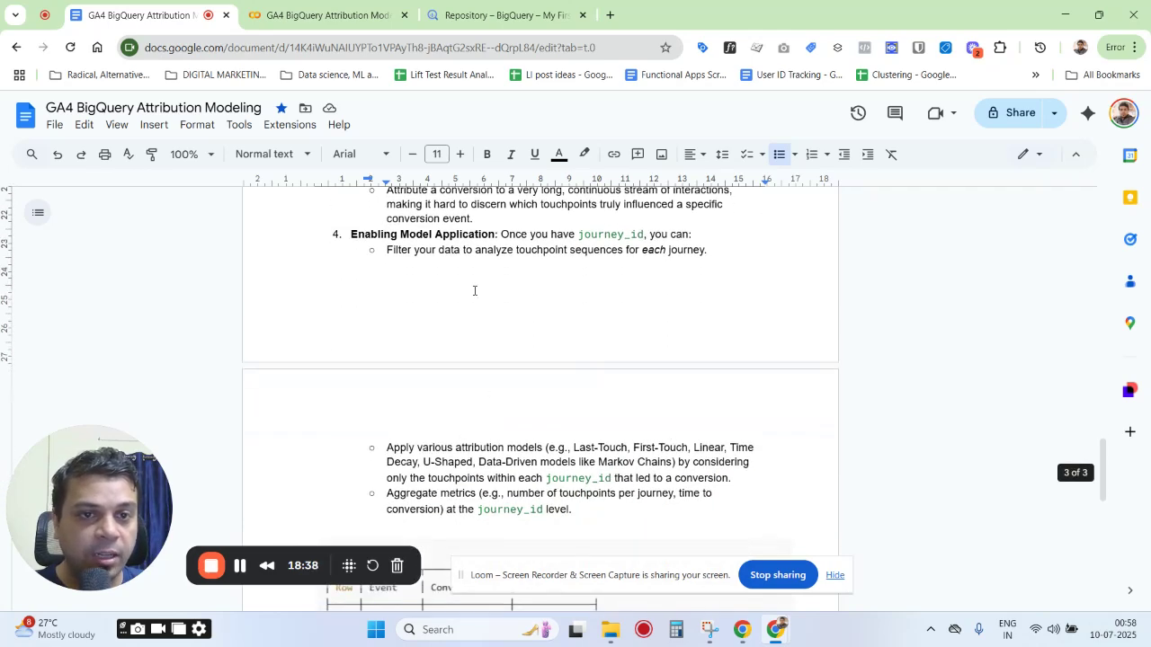
Step: Review the attribution models and aggregate metrics bullets above the User A Timeline, and return to the journey_id cumulative sum explanation
{"action": "scroll", "coordinate": [580, 398], "scroll_direction": "down", "scroll_amount": 1}
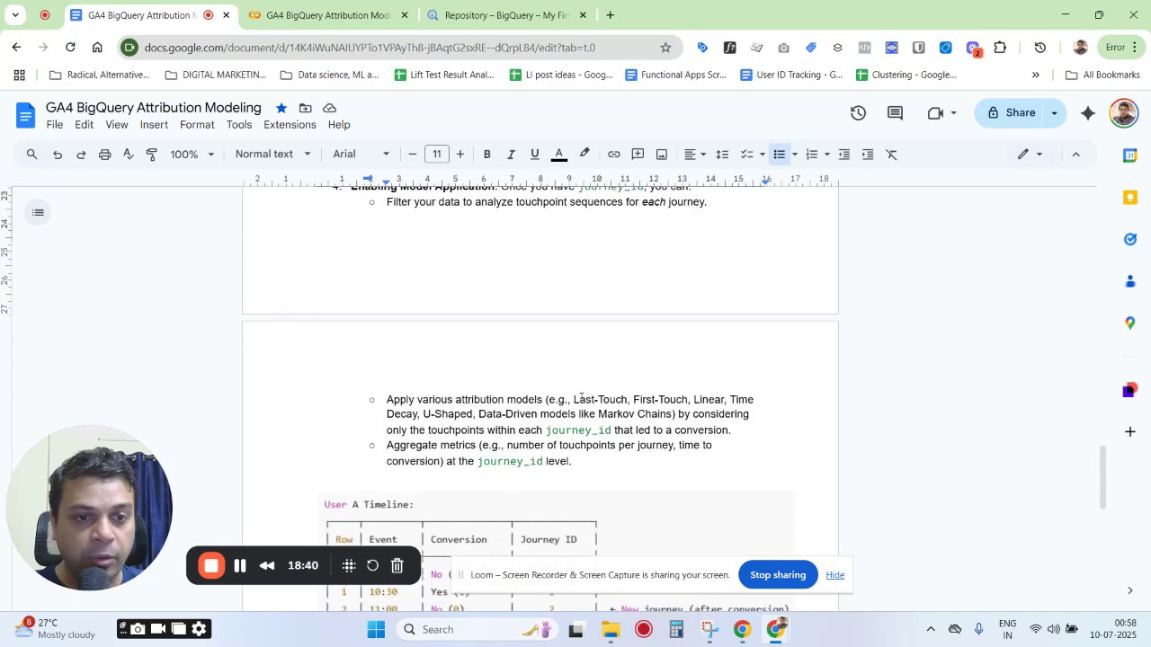
{"action": "key", "text": "ctrl+plus"}
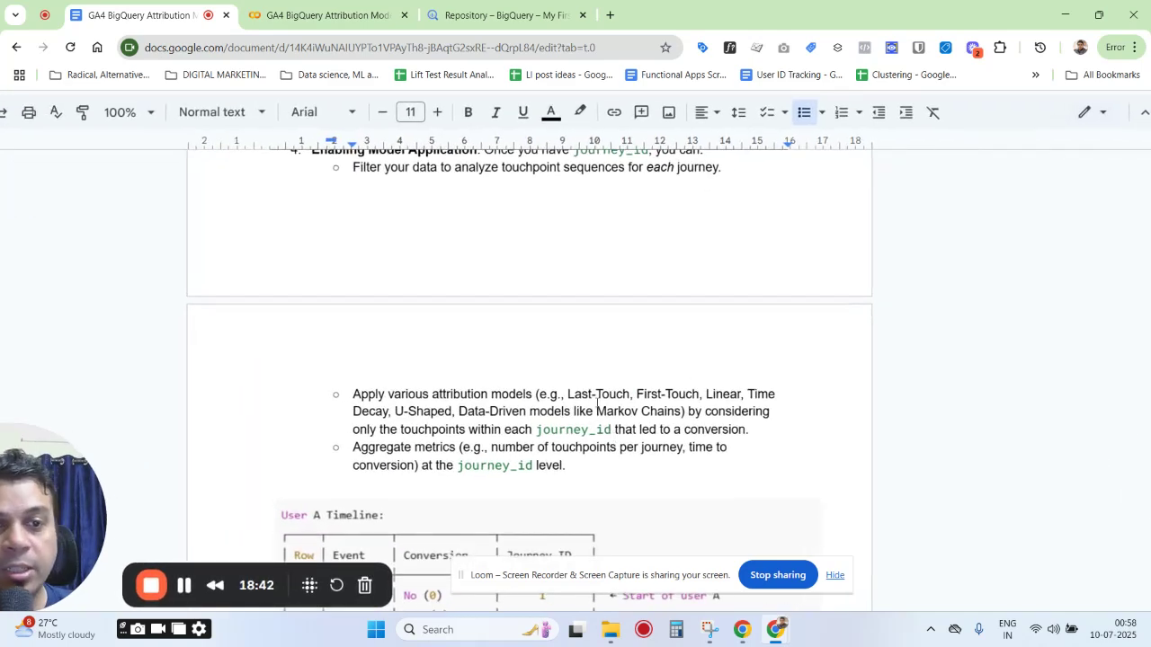
{"action": "scroll", "coordinate": [597, 403], "scroll_direction": "down", "scroll_amount": 1}
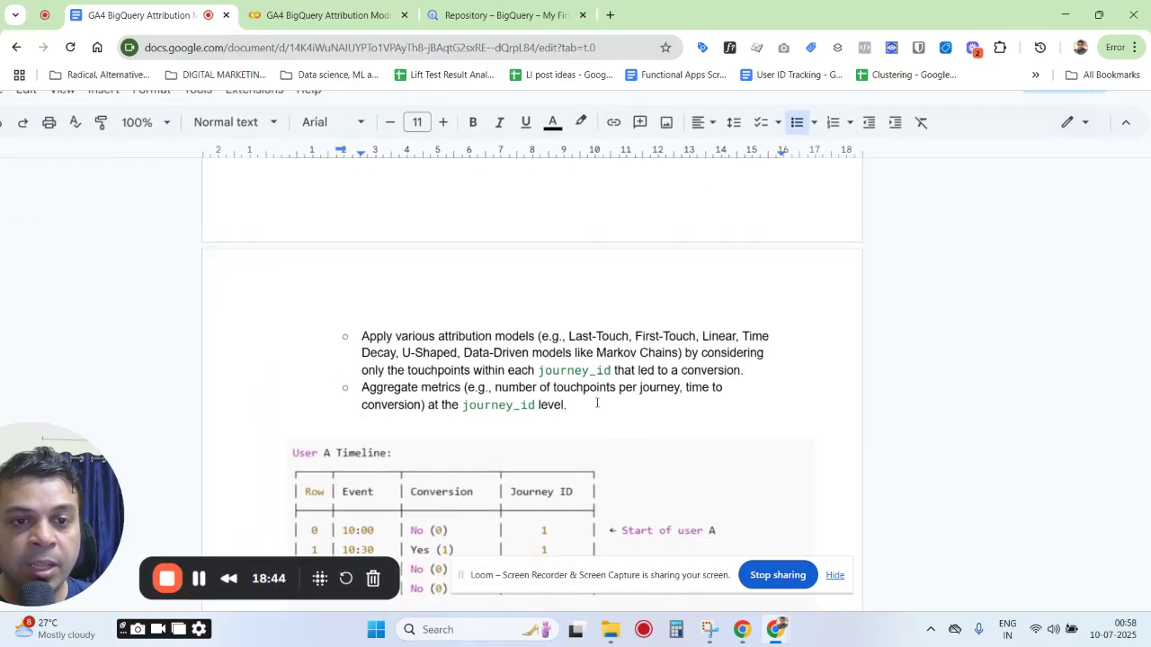
{"action": "key", "text": "ctrl+minus"}
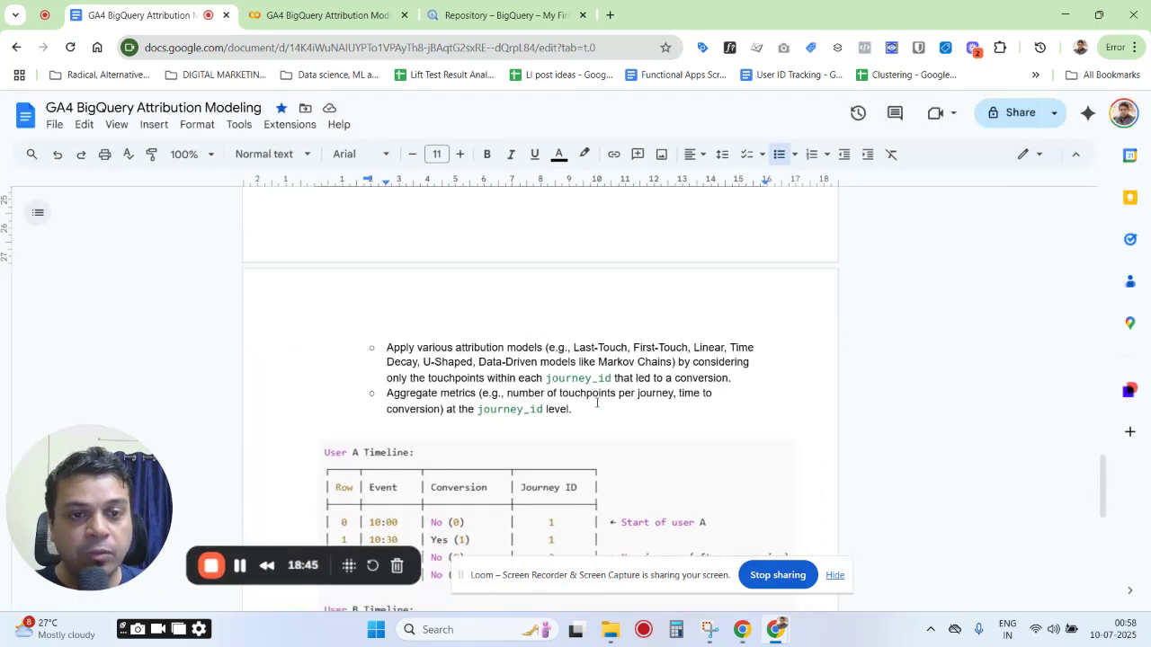
{"action": "scroll", "coordinate": [597, 403], "scroll_direction": "up", "scroll_amount": 10}
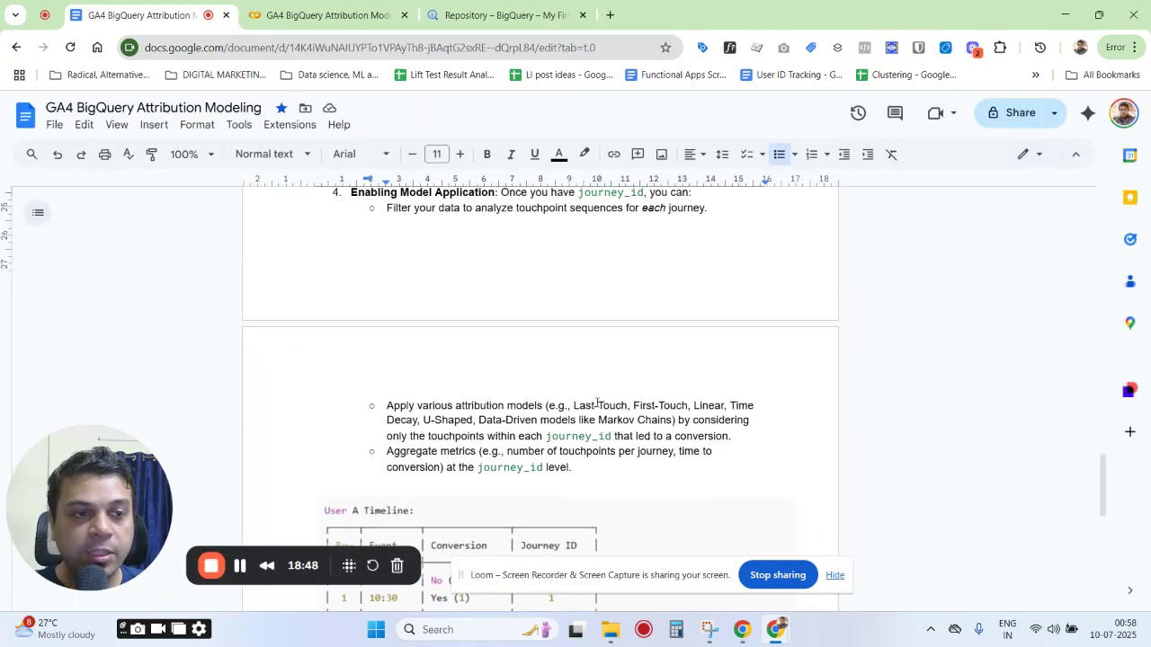
{"action": "scroll", "coordinate": [597, 403], "scroll_direction": "up", "scroll_amount": 15}
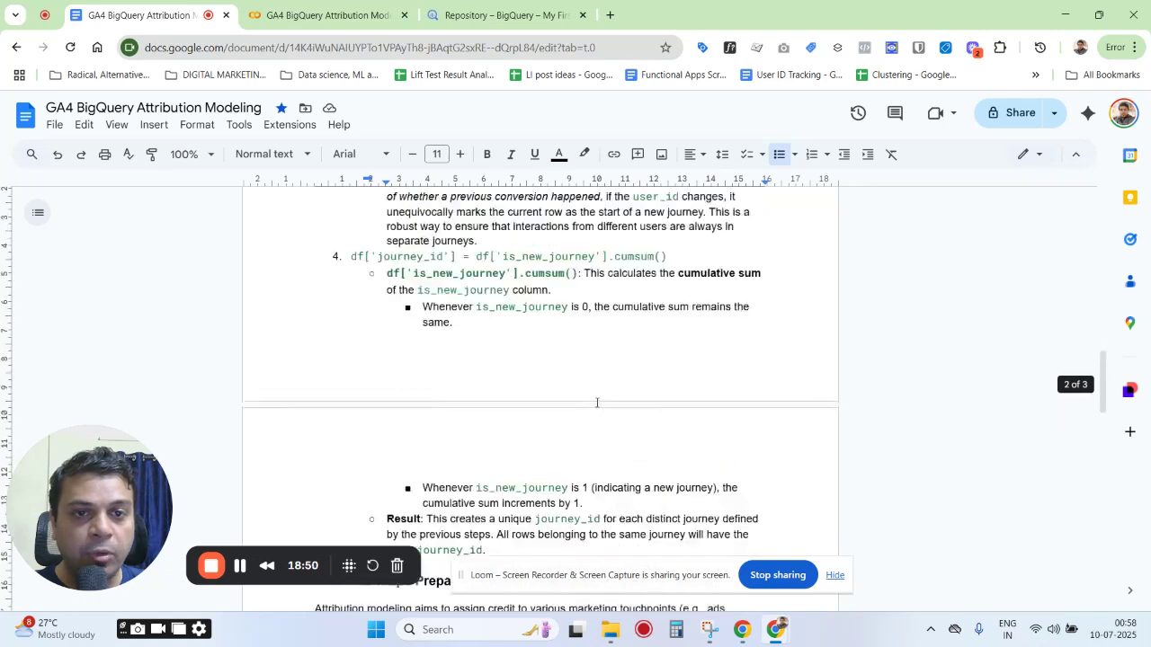